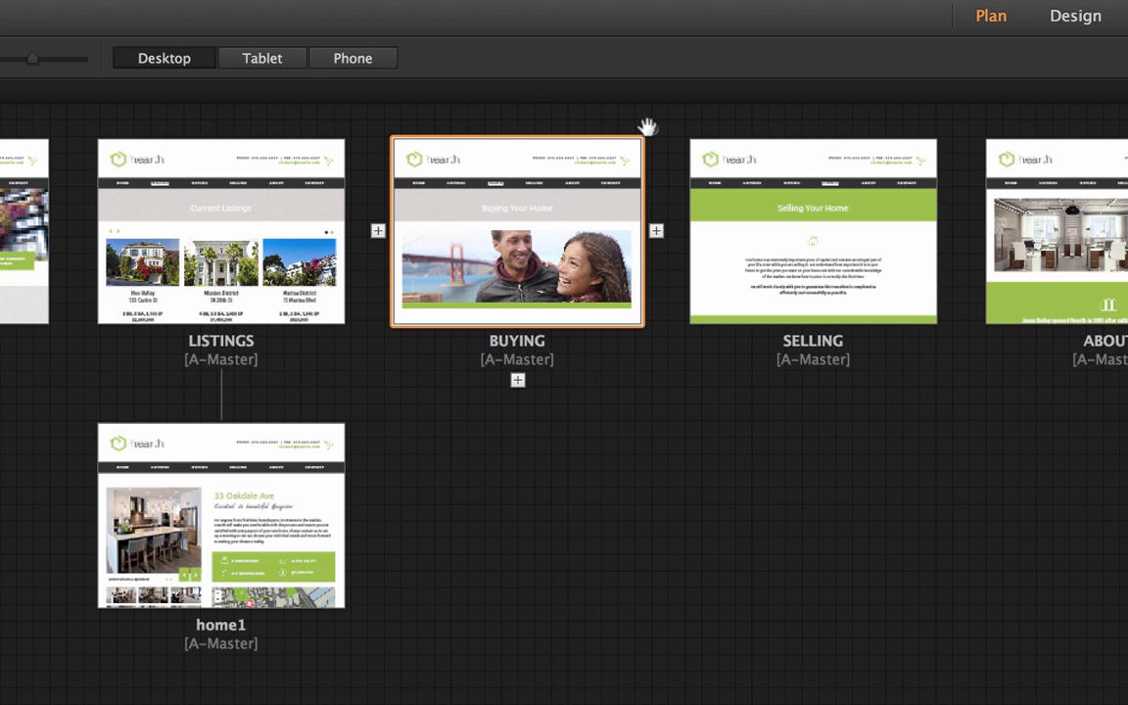
Delete the BUYING page and reorder the top-level pages as HOME, ABOUT, LISTINGS, SELLING, CONTACT
click(650, 128)
click(658, 566)
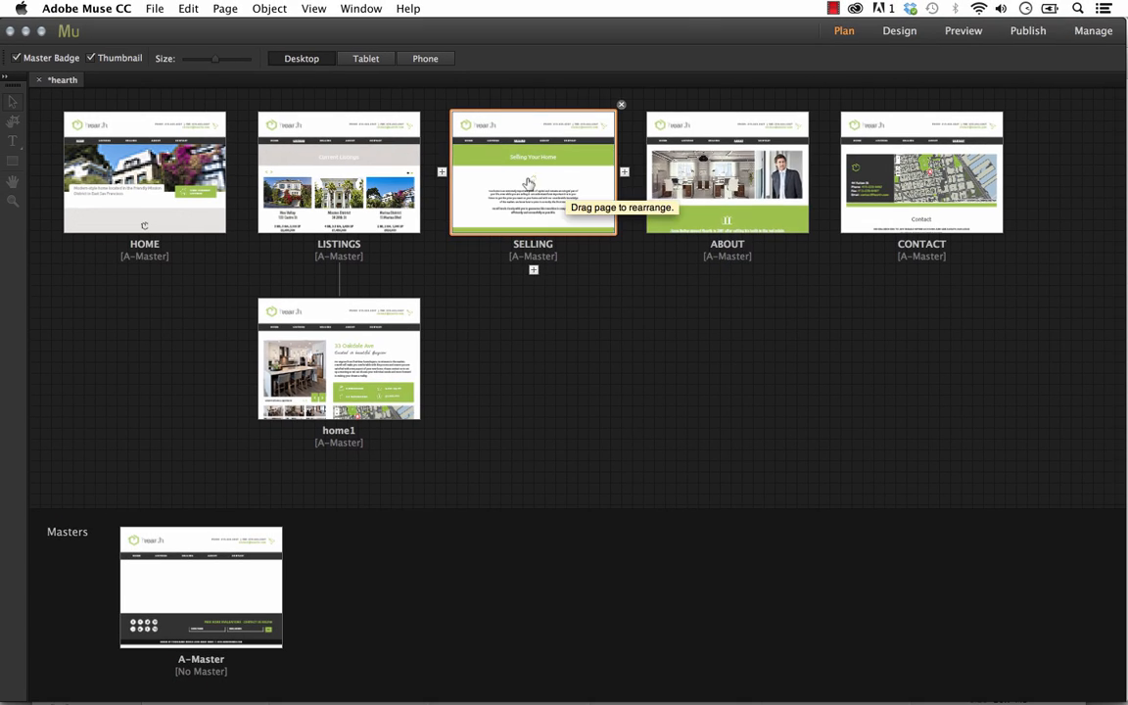
drag(529, 184, 835, 176)
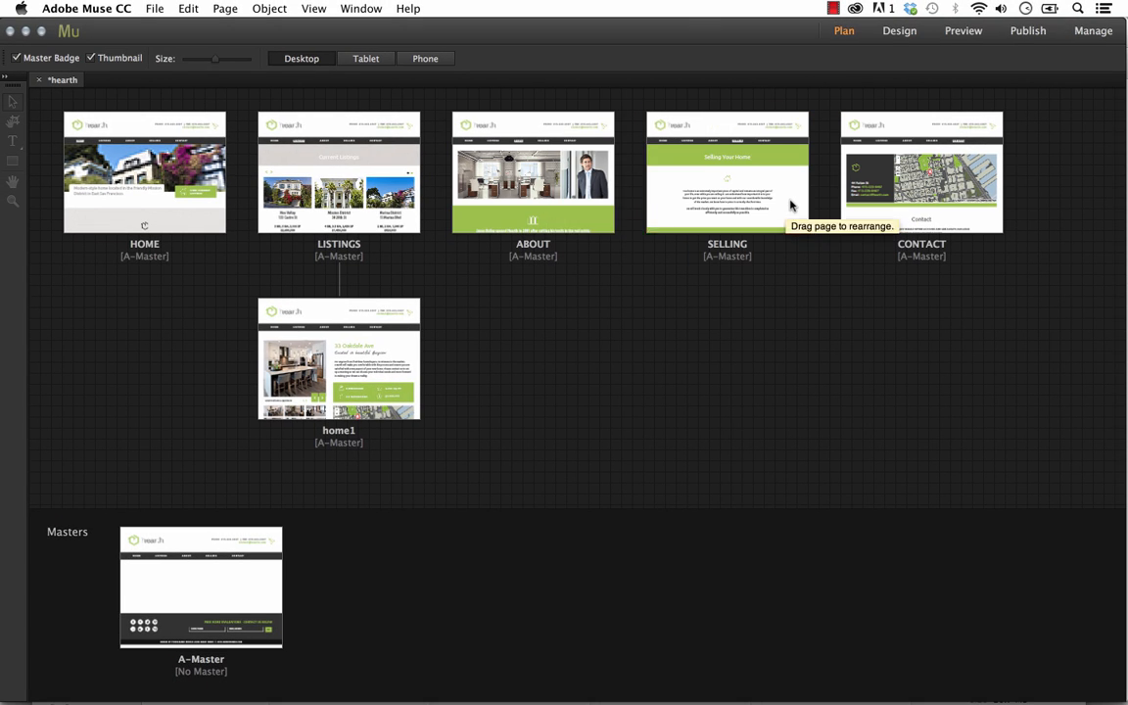
drag(303, 174, 632, 192)
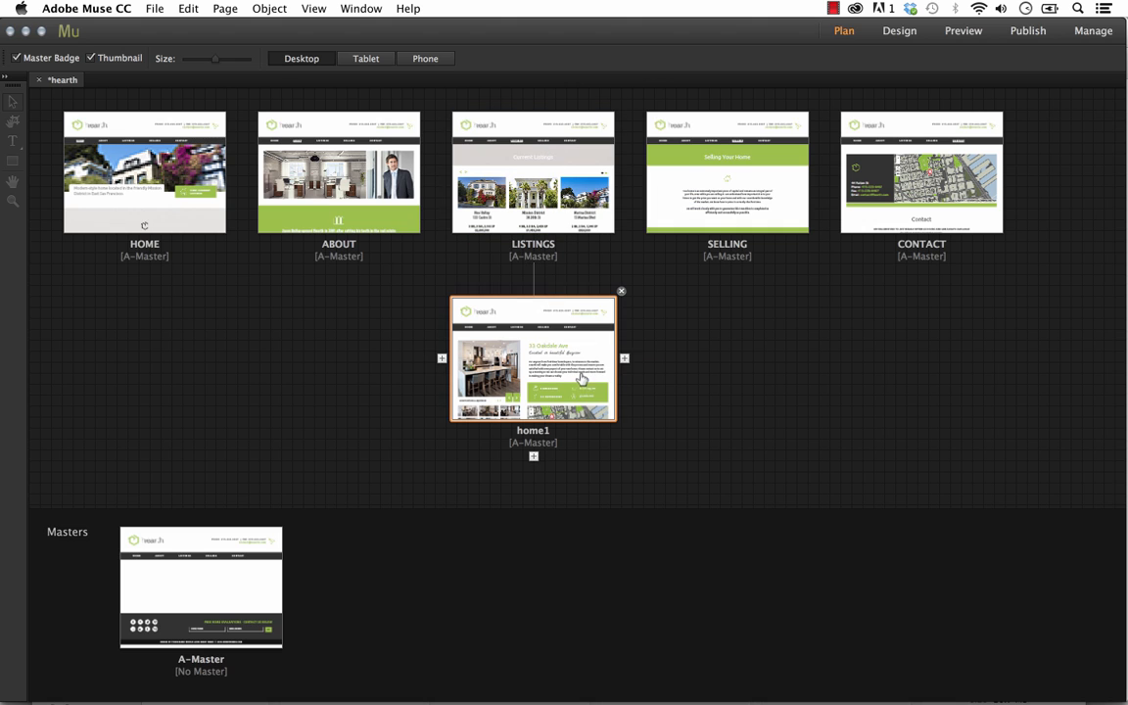
Add a new child page beside home1 under LISTINGS and slightly reduce the sitemap thumbnail size
click(624, 358)
click(390, 404)
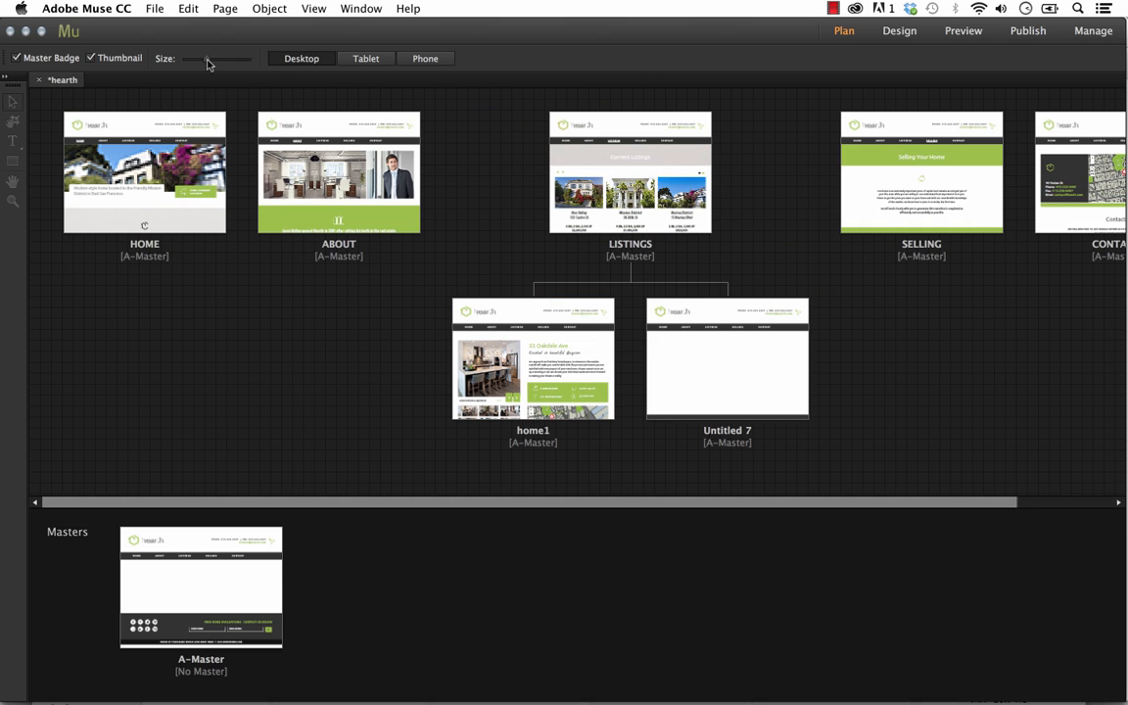
drag(208, 63, 205, 61)
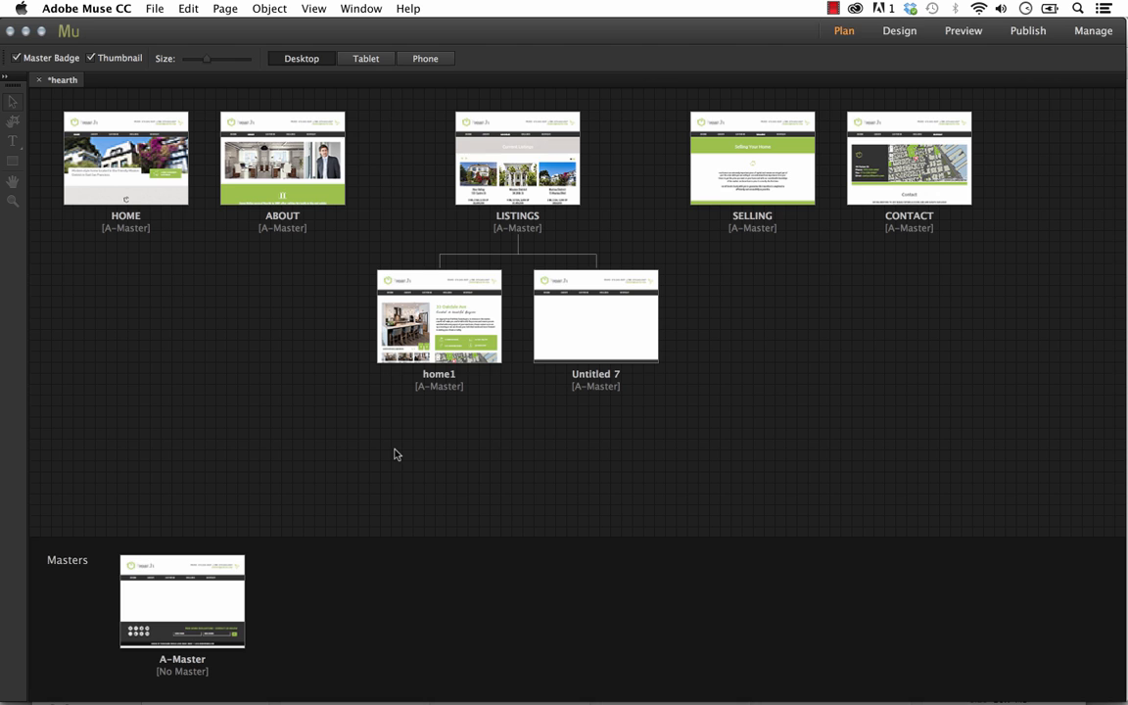
Open the new blank child page and the A-Master page to examine their shared header, navigation menu and footer
double_click(579, 322)
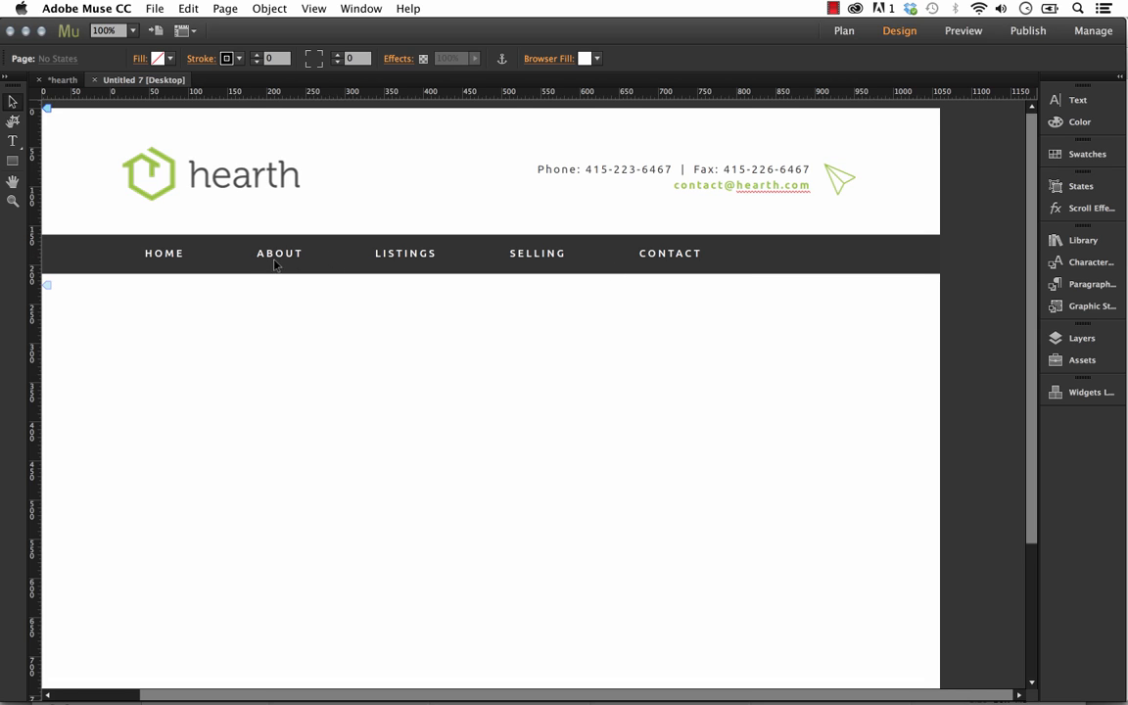
click(59, 80)
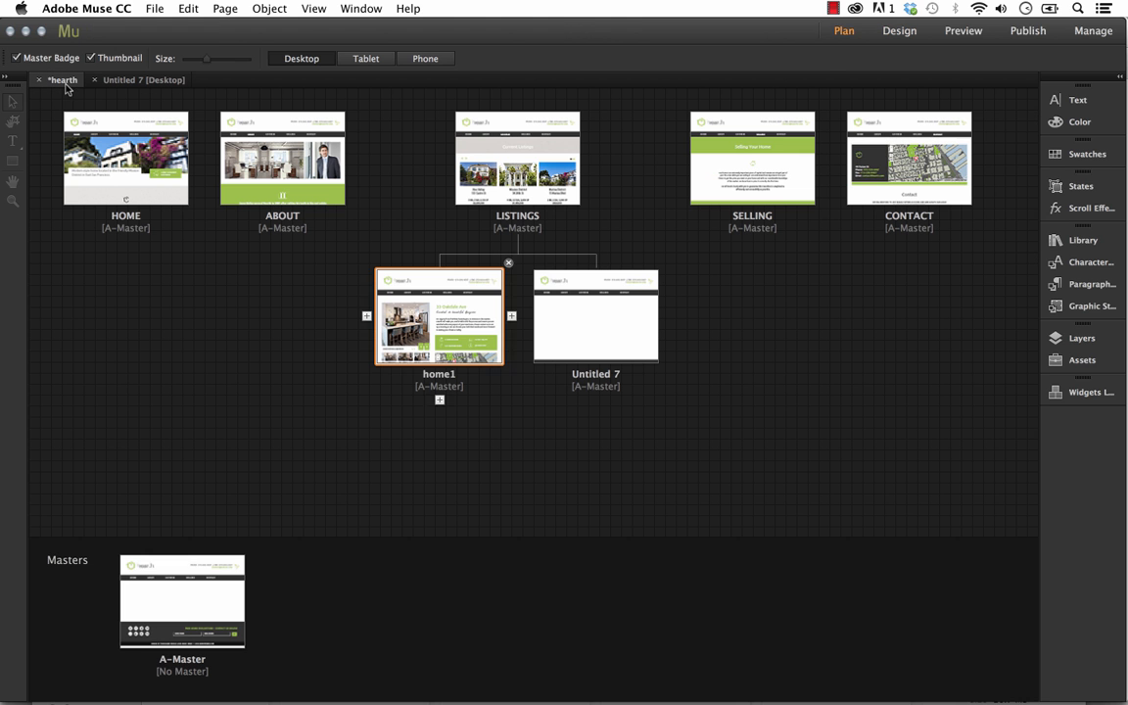
double_click(186, 605)
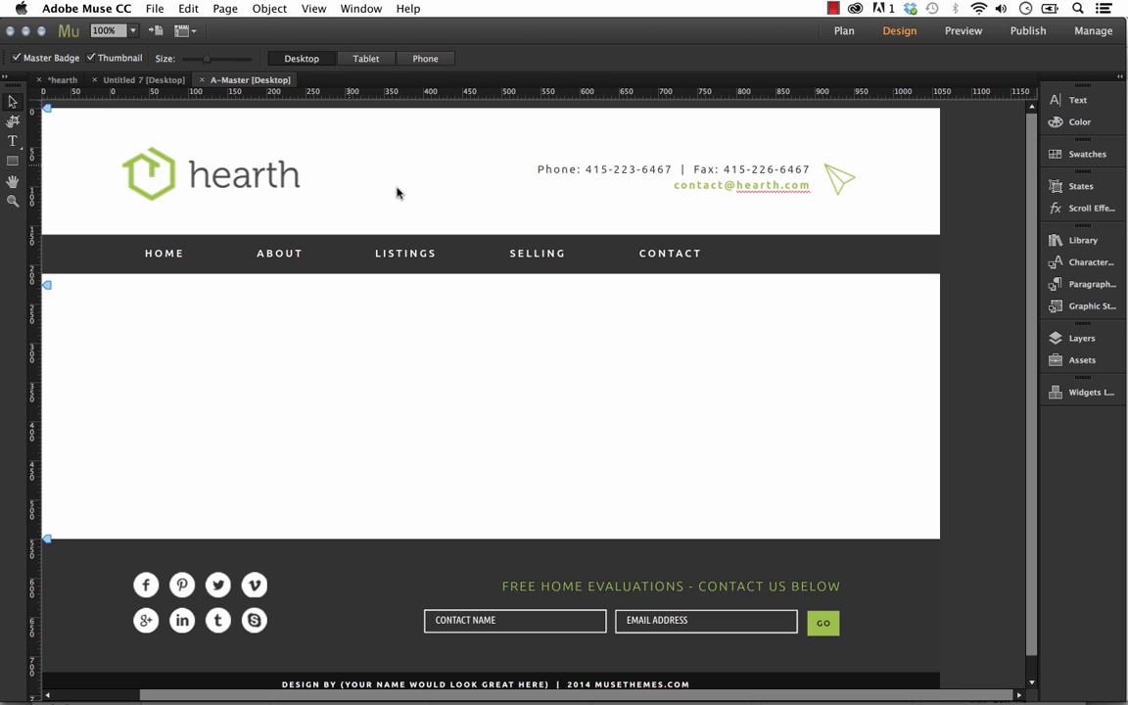
click(415, 247)
click(405, 256)
double_click(412, 260)
click(411, 382)
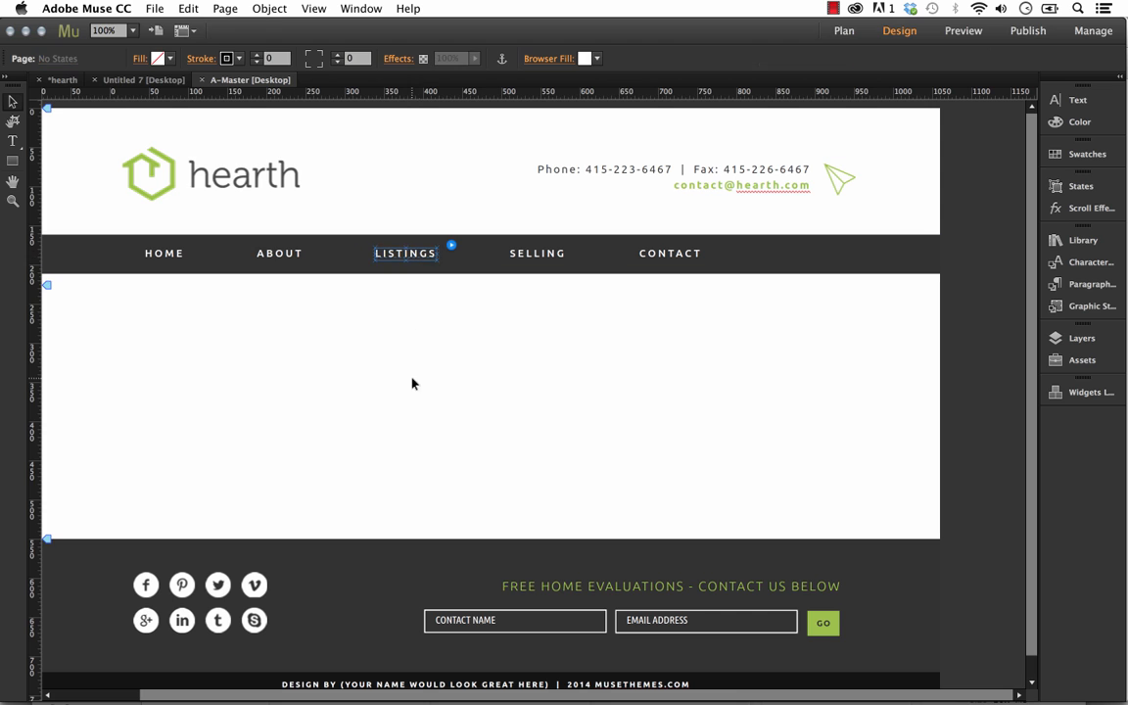
Return to the sitemap and rename the ABOUT page as EXPERIENCE
click(61, 80)
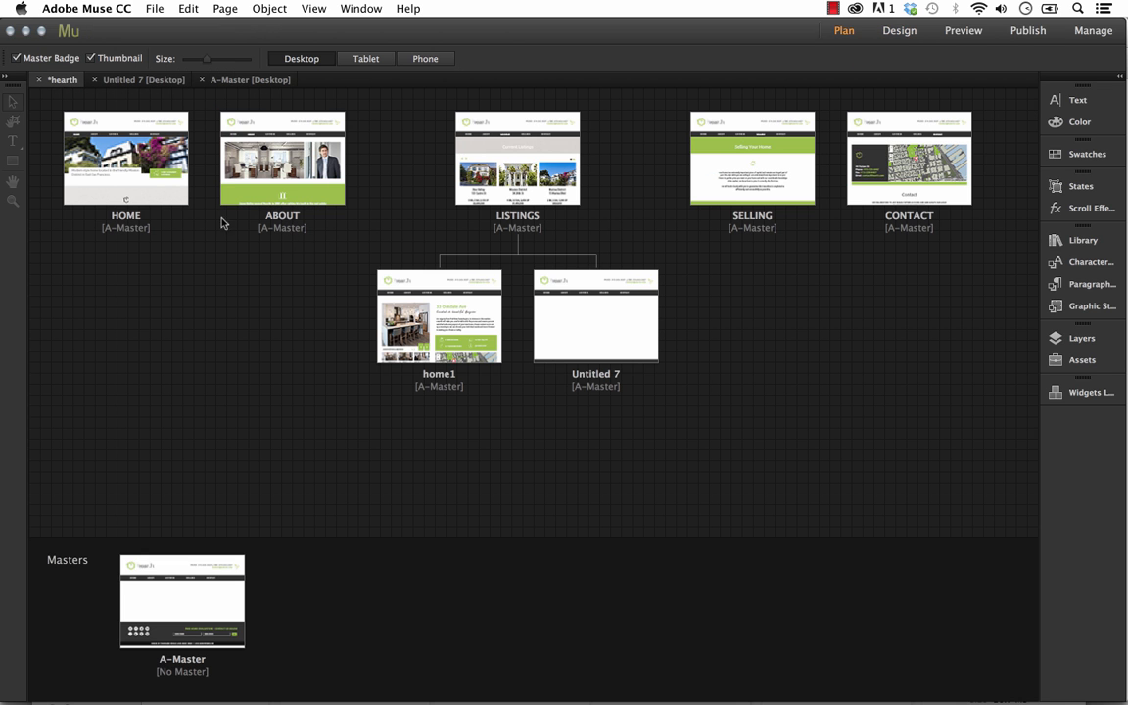
click(275, 217)
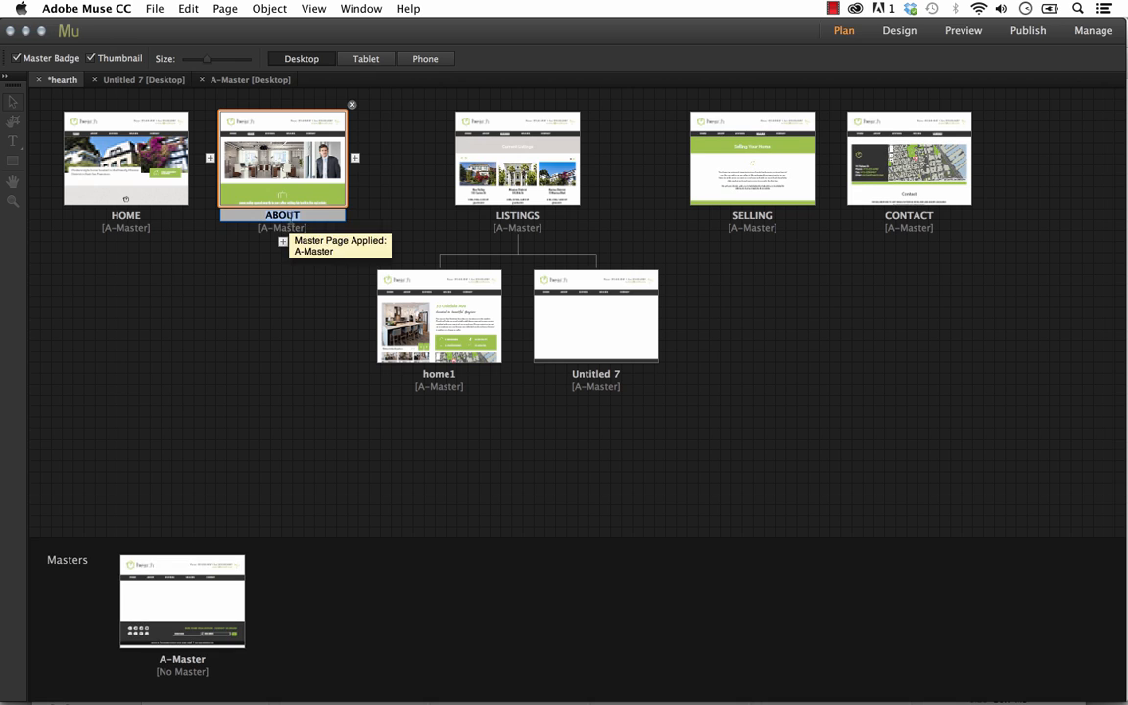
text(ES)
text(PERIENCE)
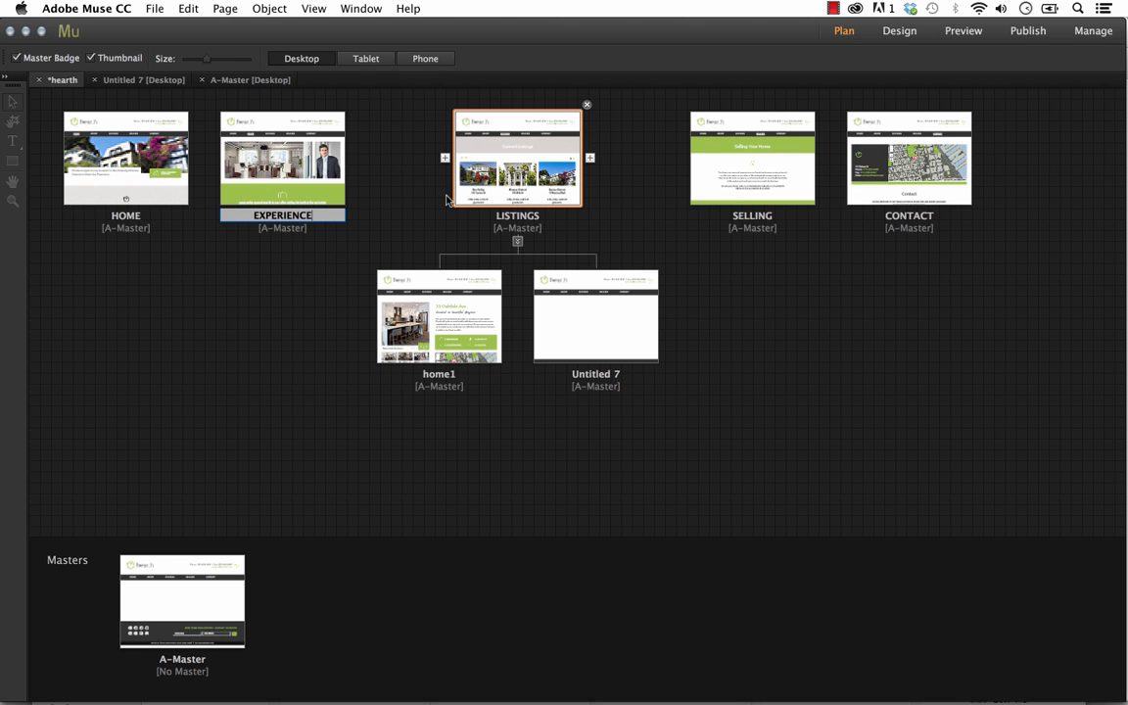
key(Return)
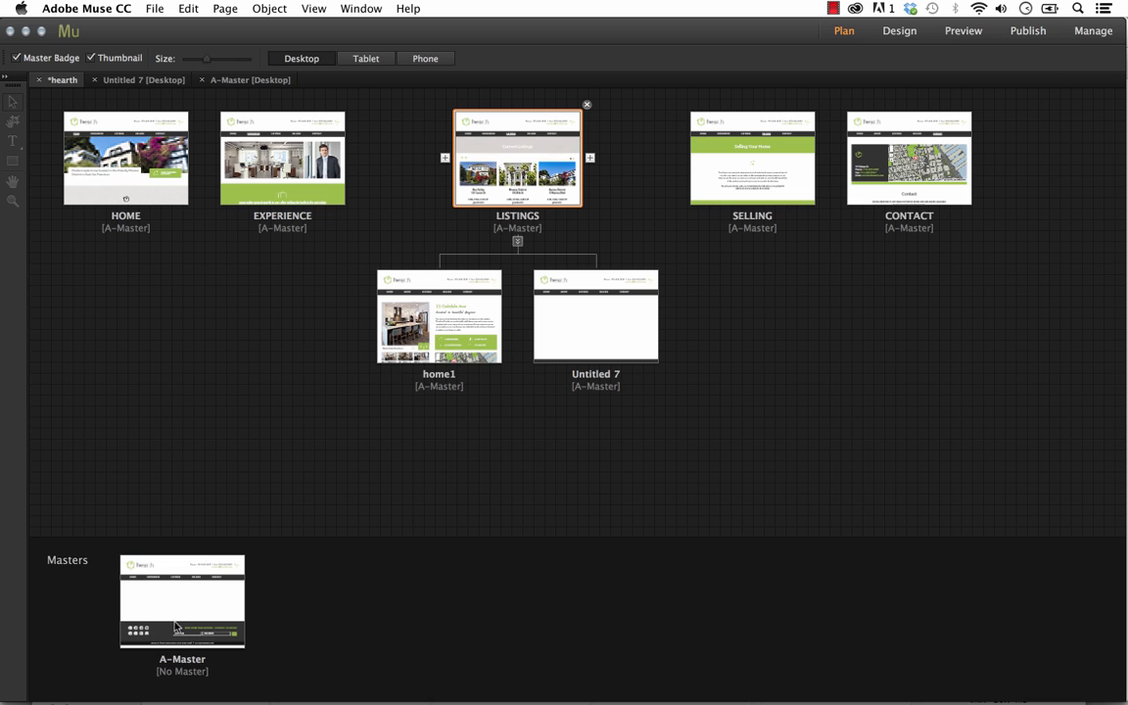
Open the A-Master page, check its menu against the sitemap, and set the zoom level to 88%
double_click(188, 608)
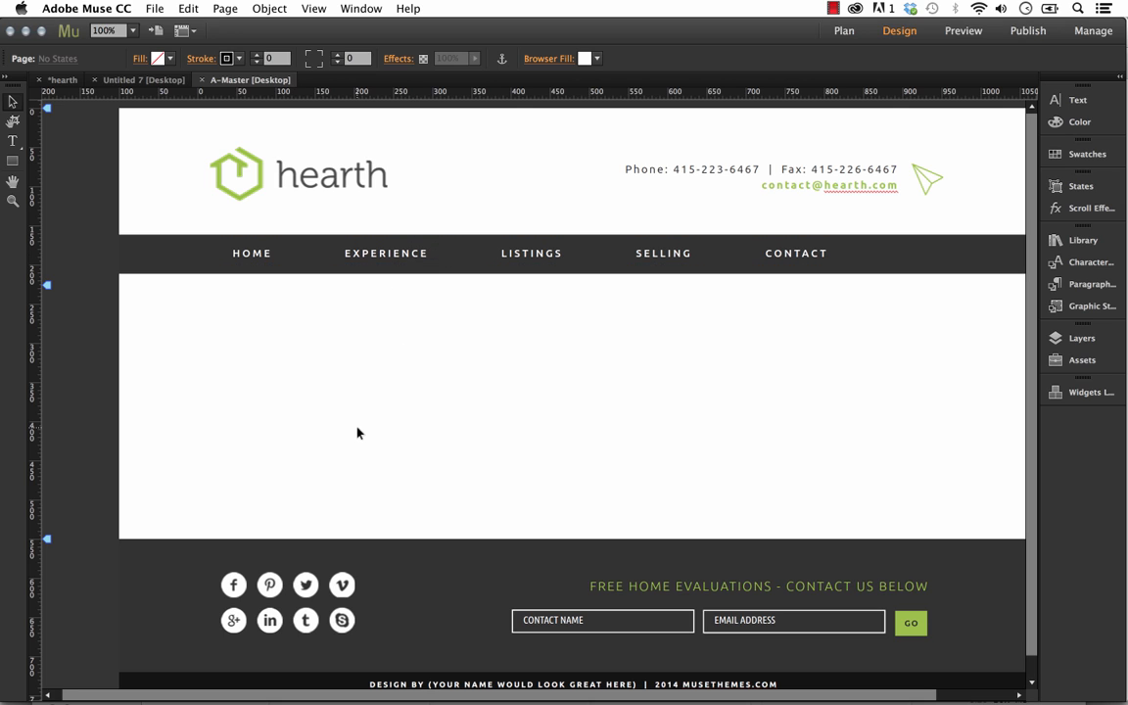
click(62, 79)
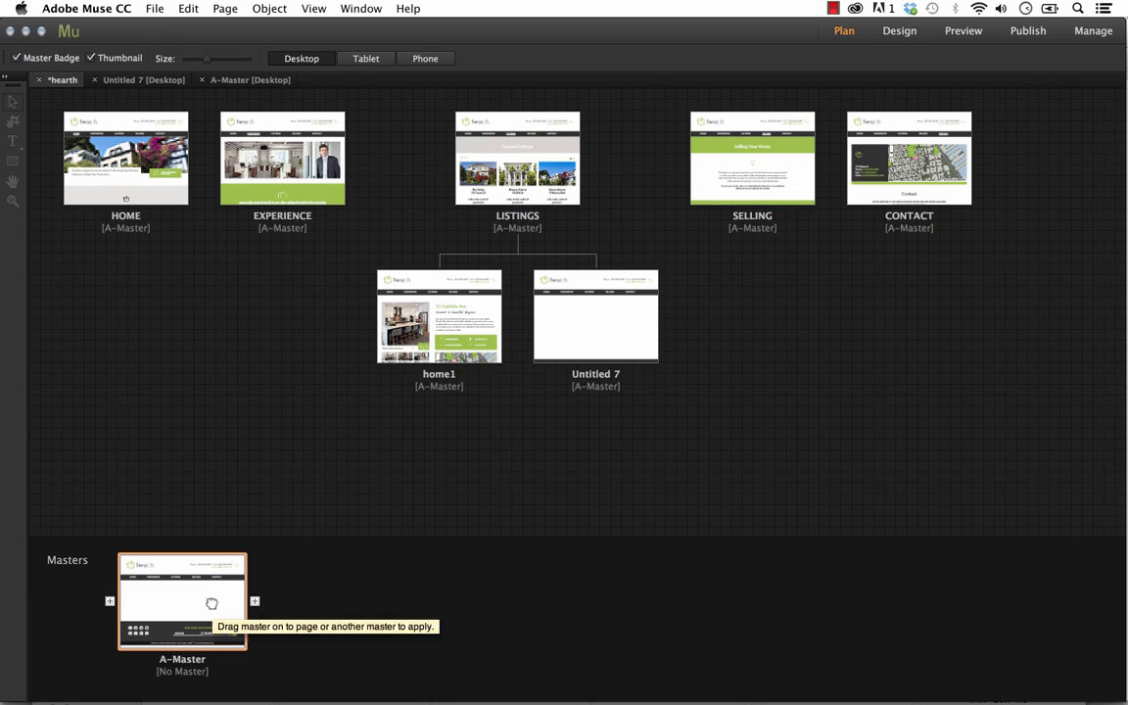
double_click(218, 604)
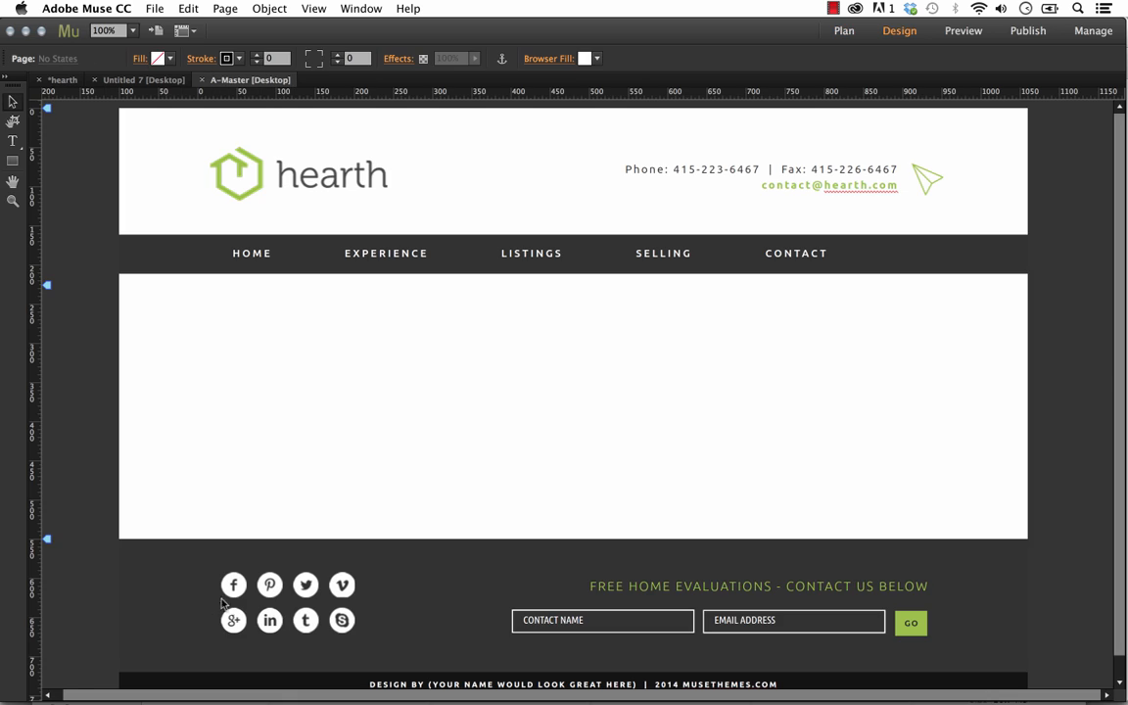
click(107, 32)
text(88)
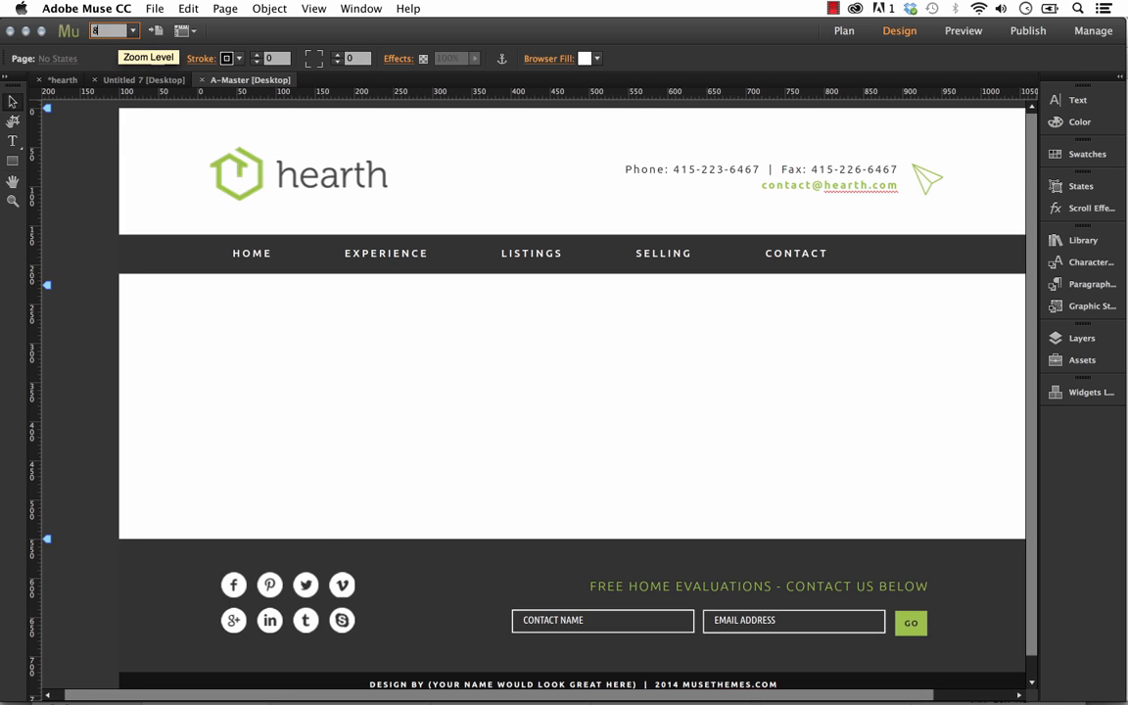
key(Return)
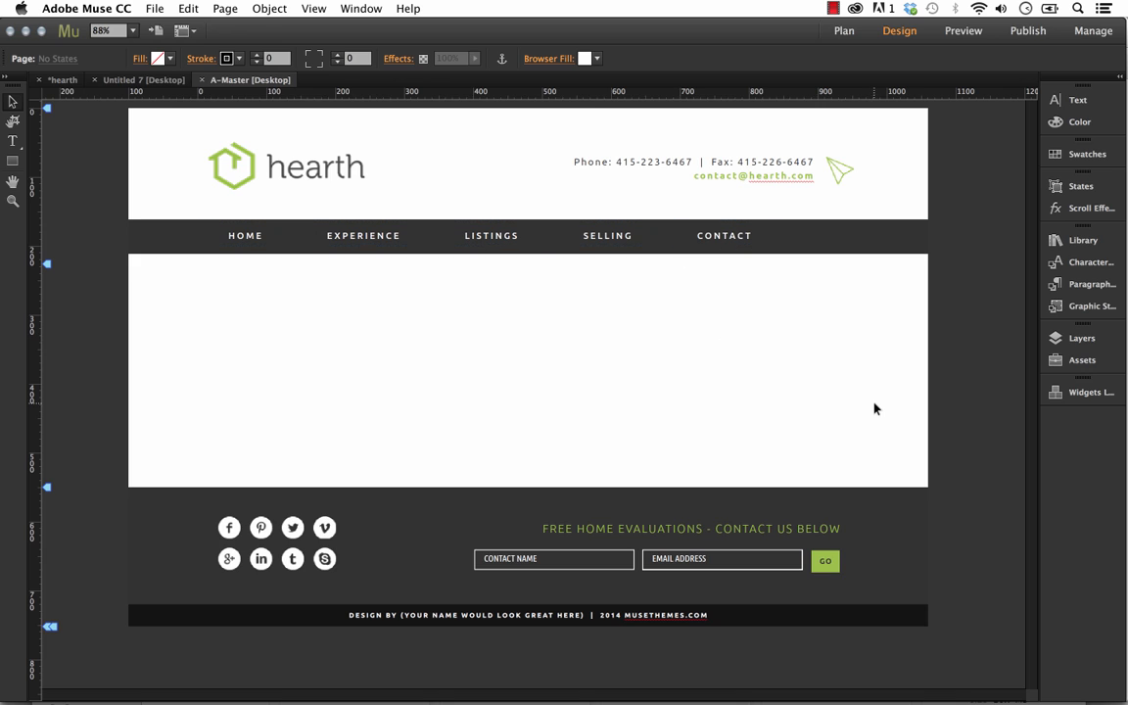
Try replacing the hearth logo in the header with int1.jpg from the interior folder, and undo the replacement
click(315, 162)
click(390, 166)
drag(317, 172, 334, 174)
click(397, 173)
click(318, 171)
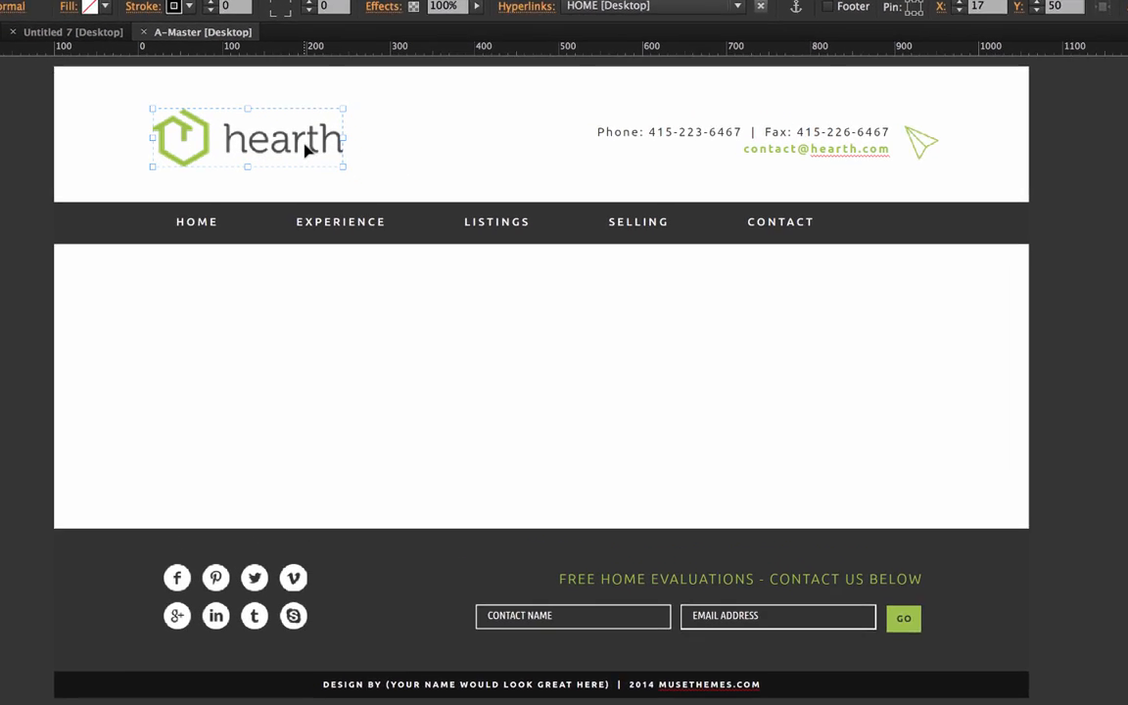
right_click(306, 144)
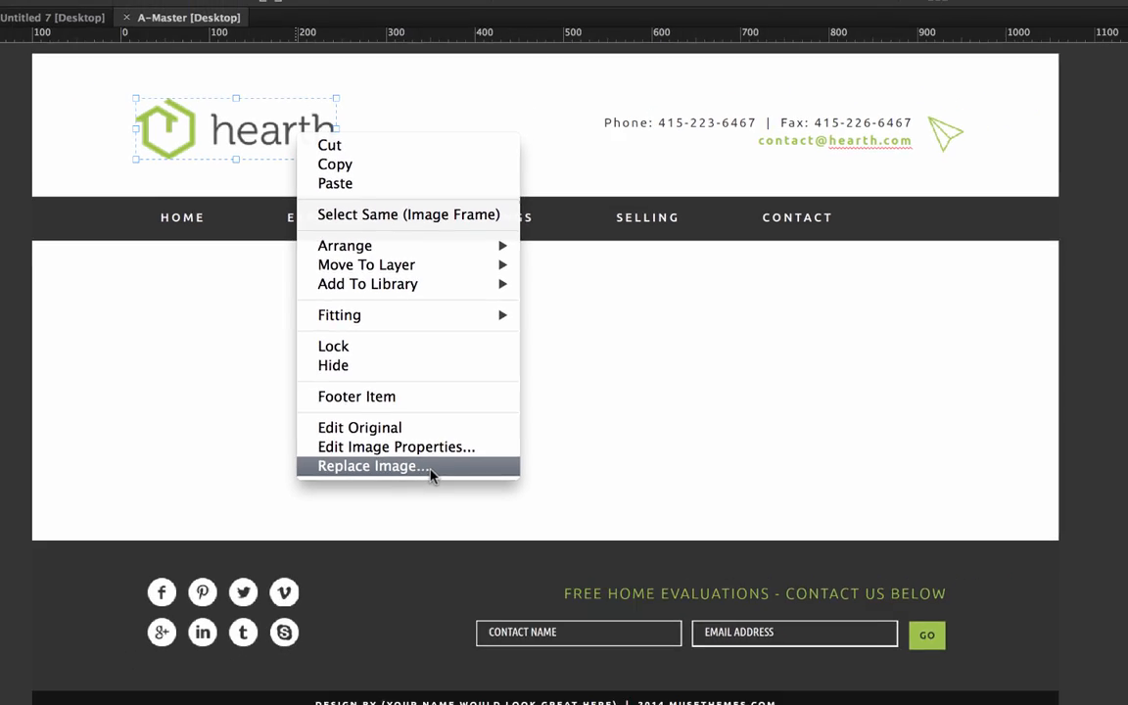
click(426, 494)
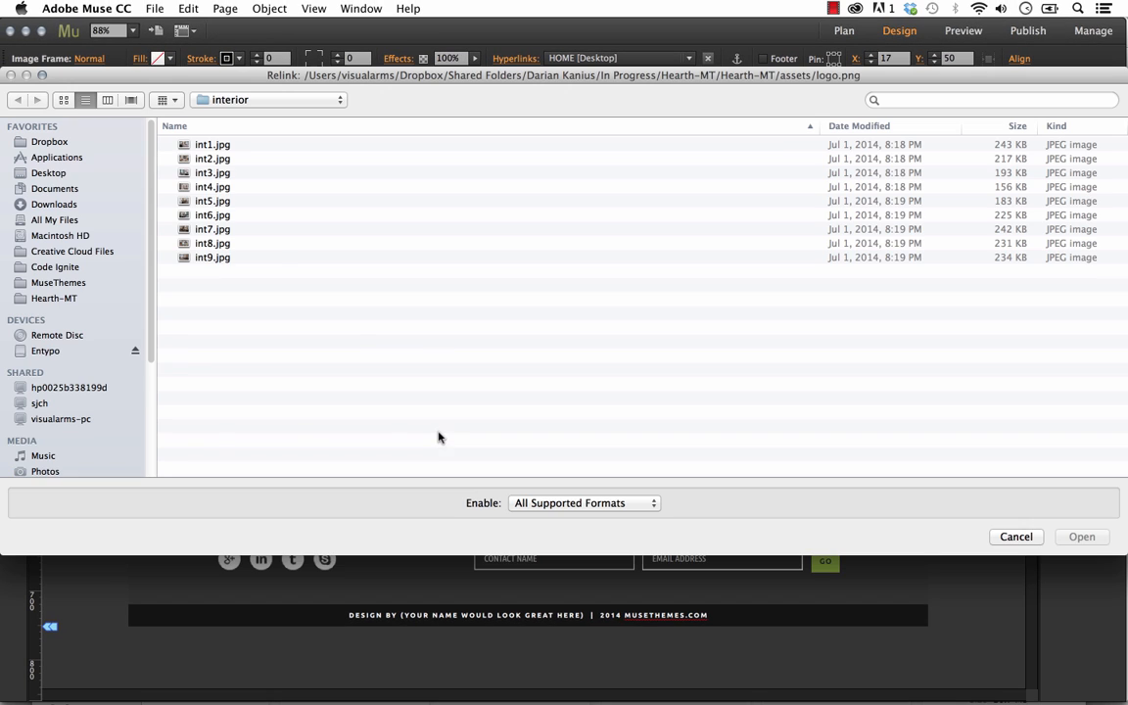
click(217, 146)
key(space)
key(space)
click(1082, 536)
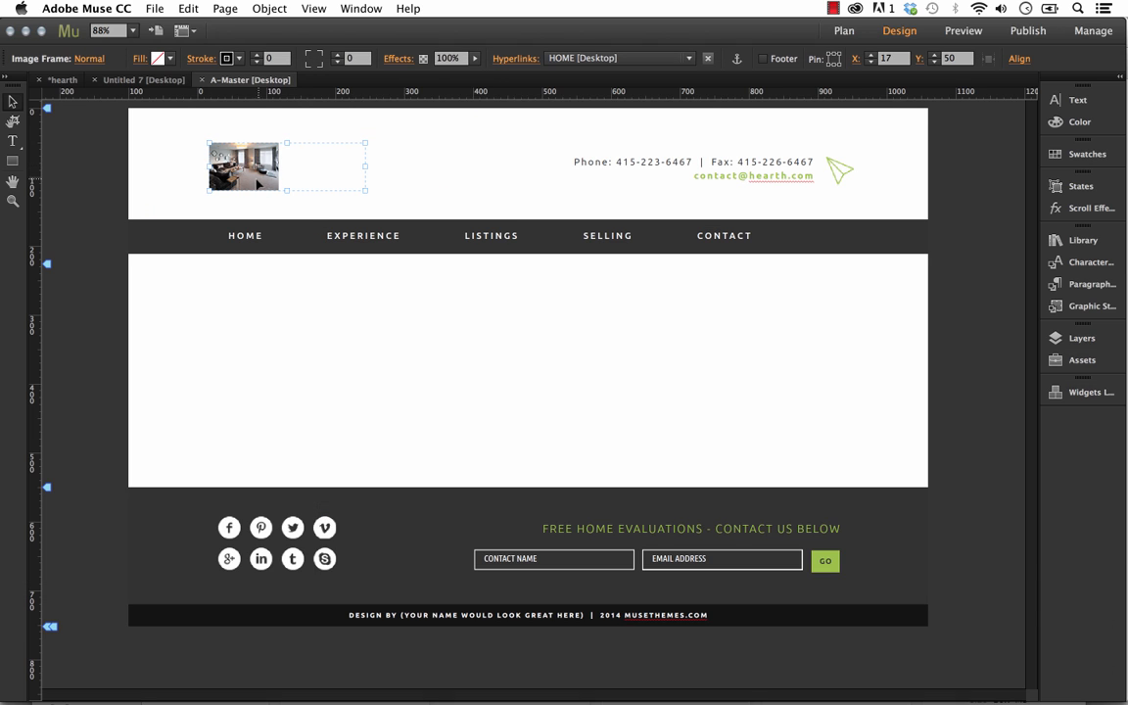
key(super+z)
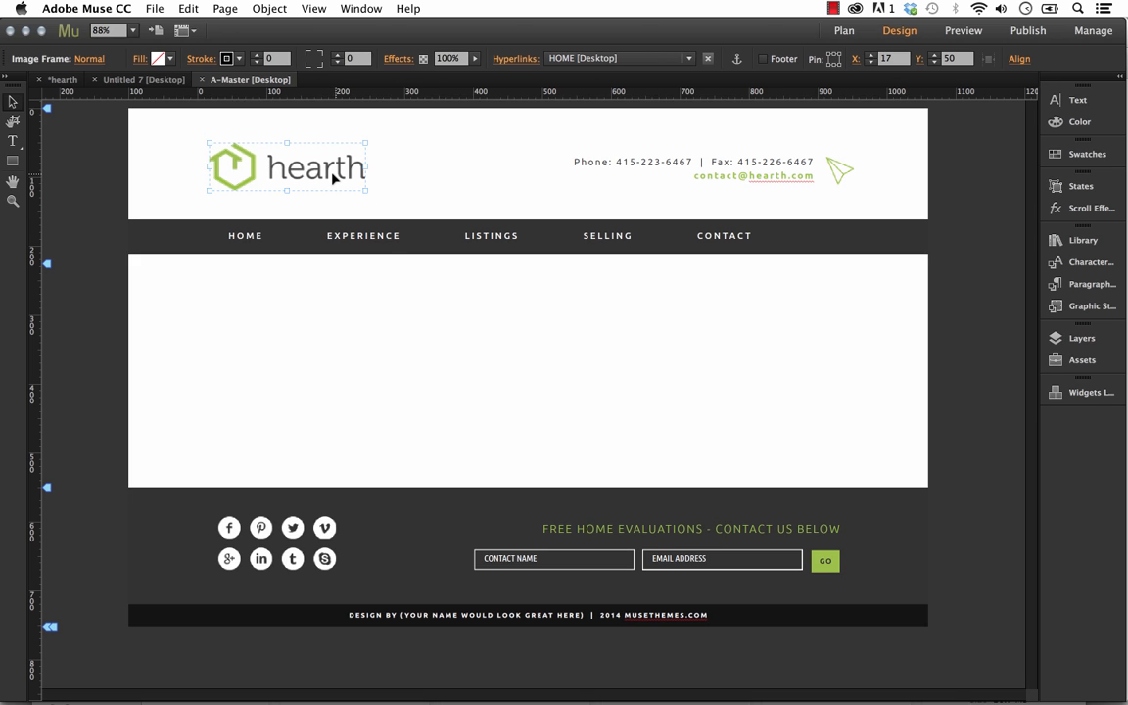
click(398, 352)
Fill the rectangle behind the navigation menu with the blue swatch (R=0, G=113, B=188)
click(174, 243)
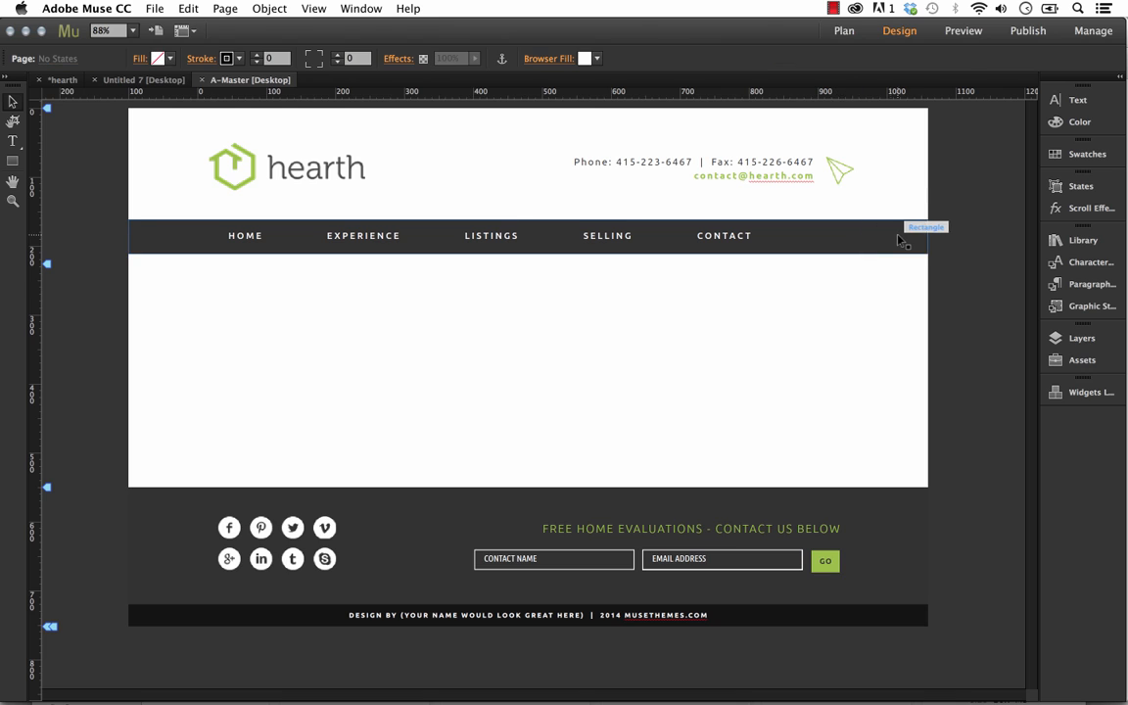
click(157, 58)
click(418, 82)
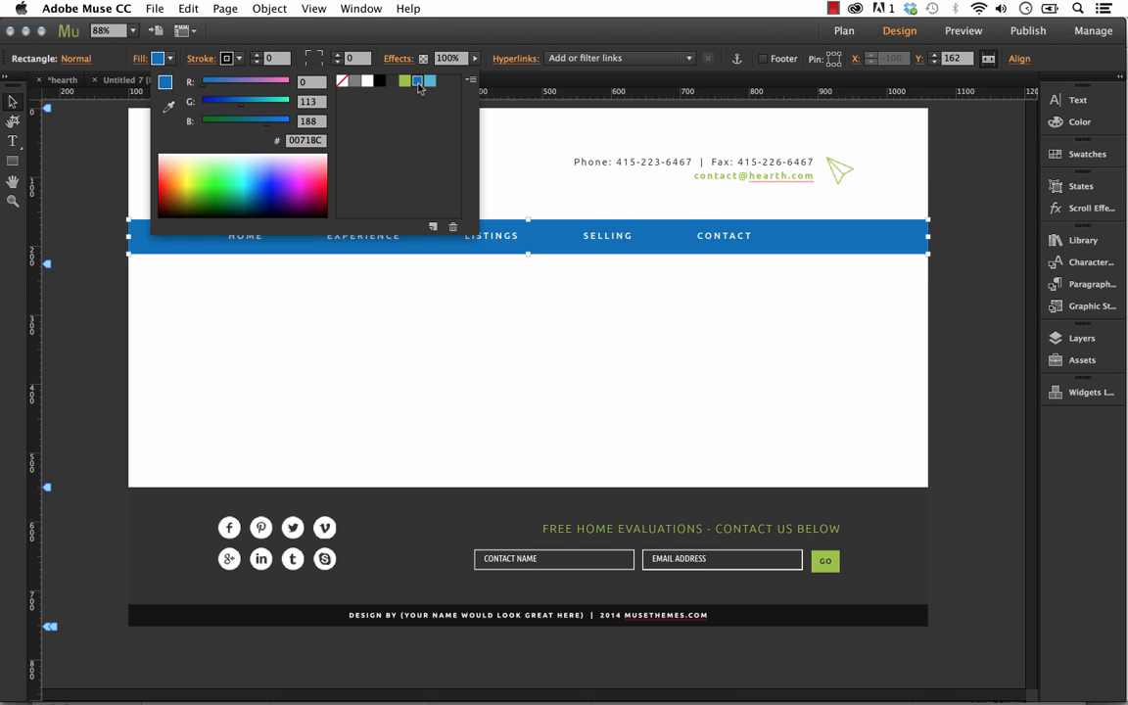
Fill the large footer rectangle with the black swatch
click(899, 518)
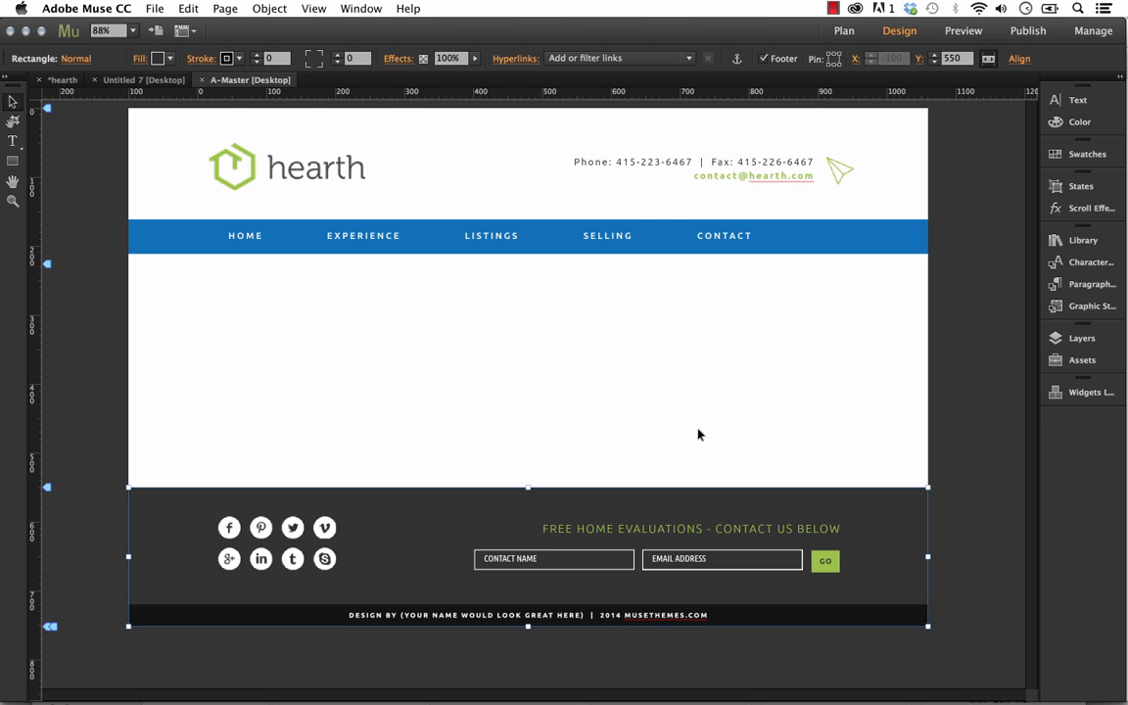
click(157, 58)
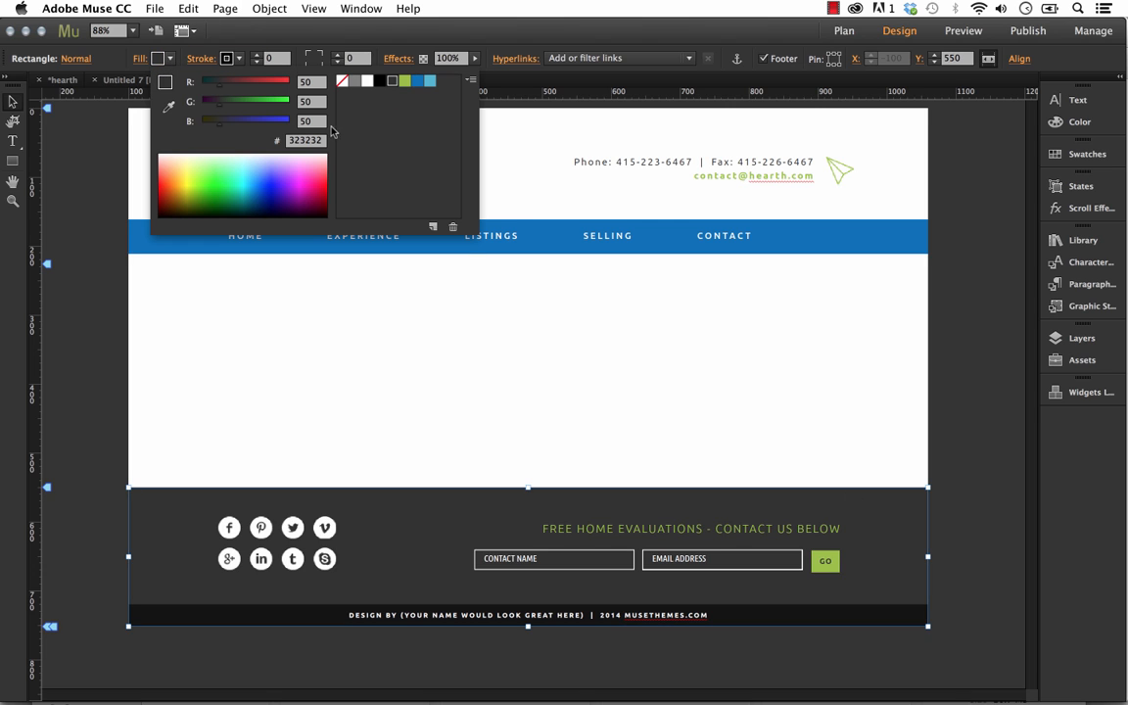
click(380, 80)
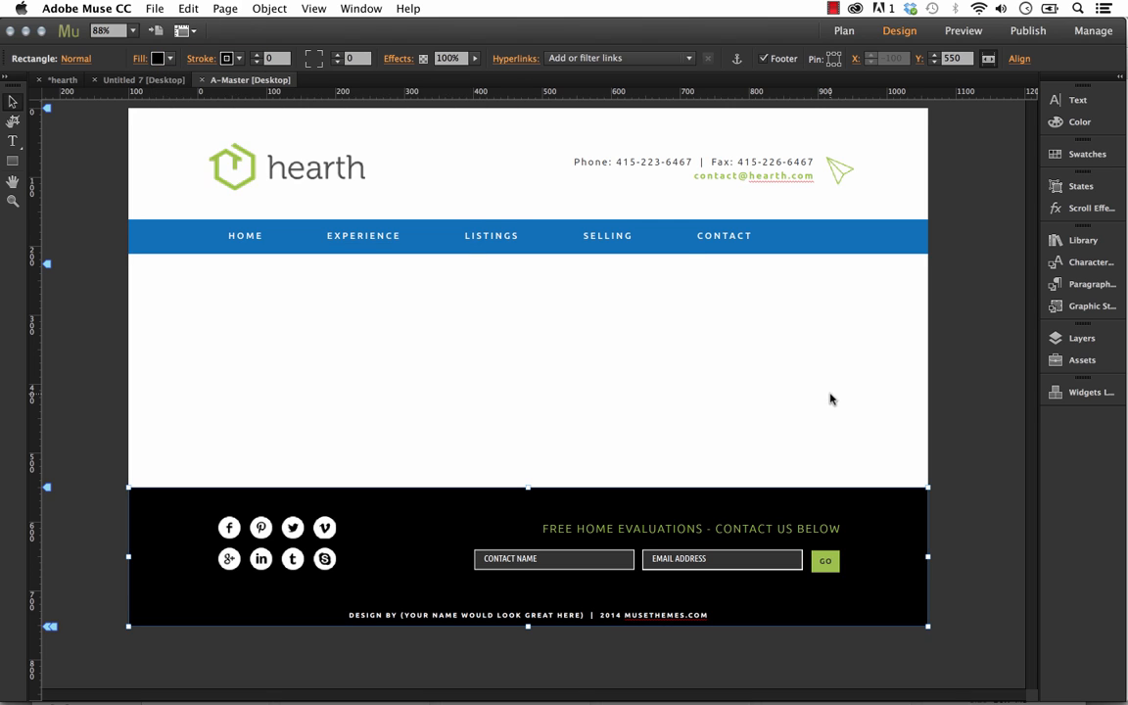
click(890, 398)
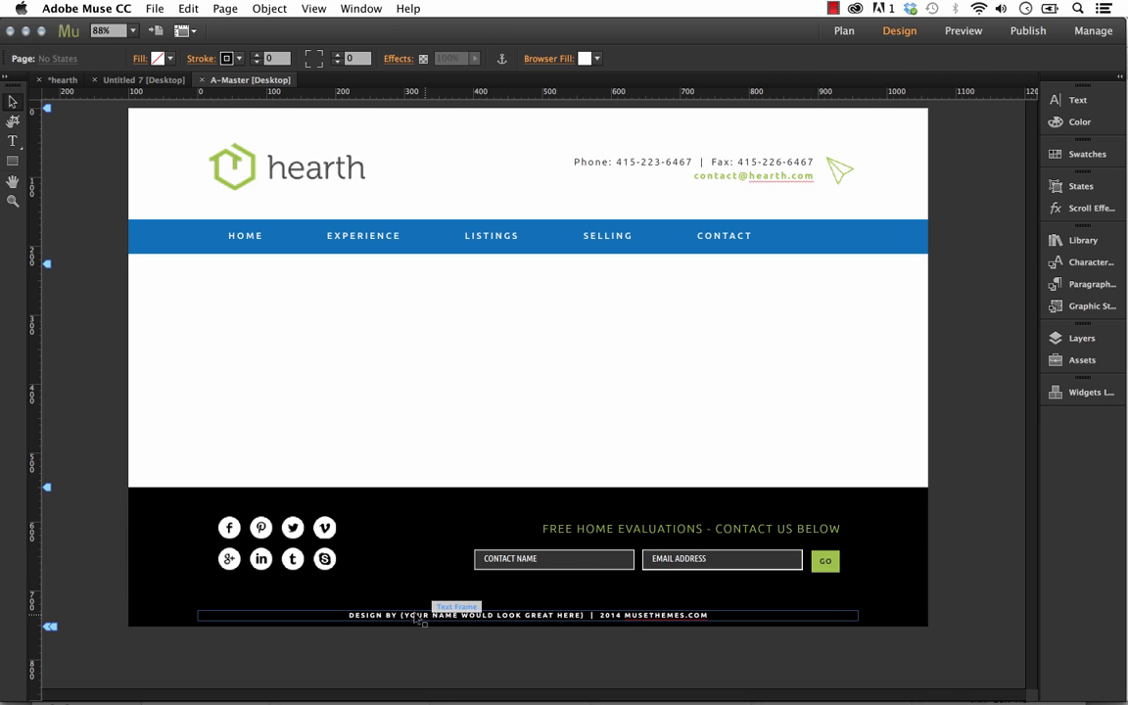
Remove "FREE HOME EVALUATIONS - " from the footer heading, leaving only "CONTACT US BELOW"
click(592, 528)
triple_click(592, 528)
click(577, 529)
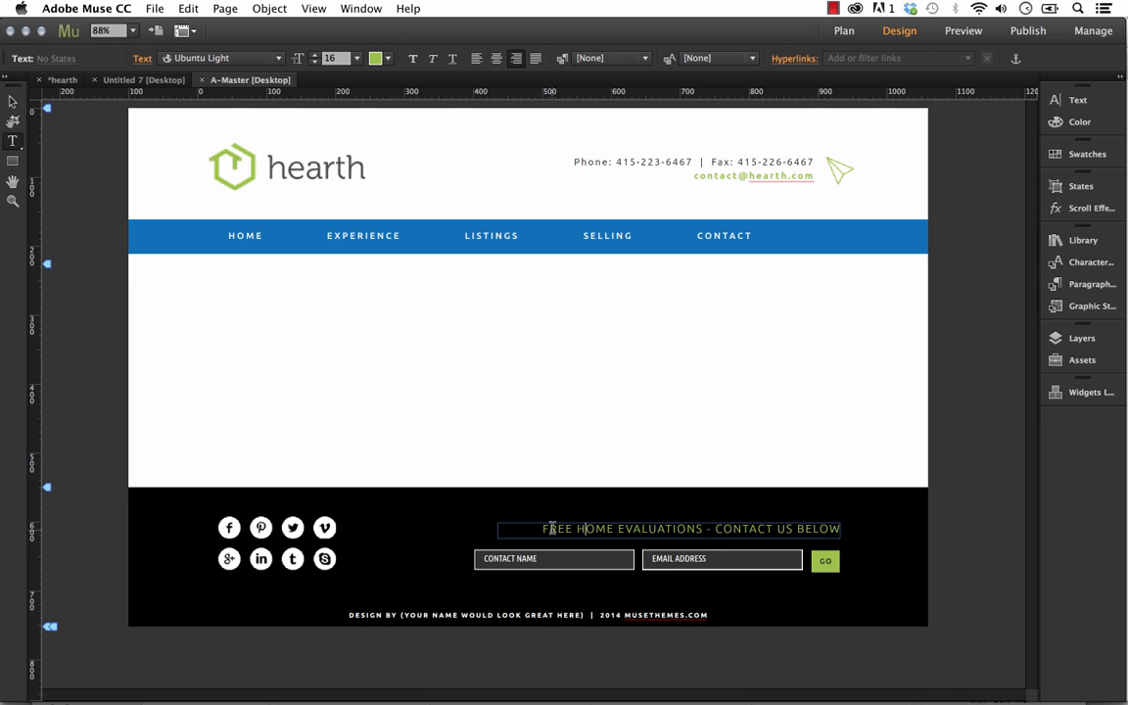
drag(714, 529, 542, 521)
key(BackSpace)
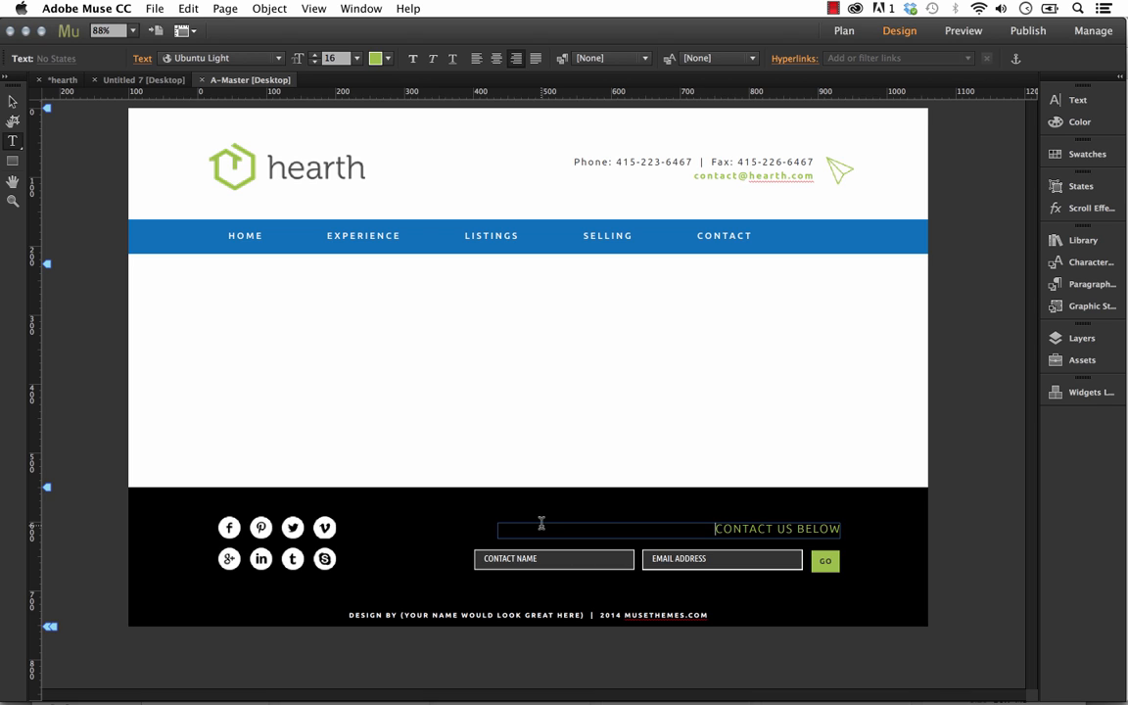
key(Escape)
click(682, 420)
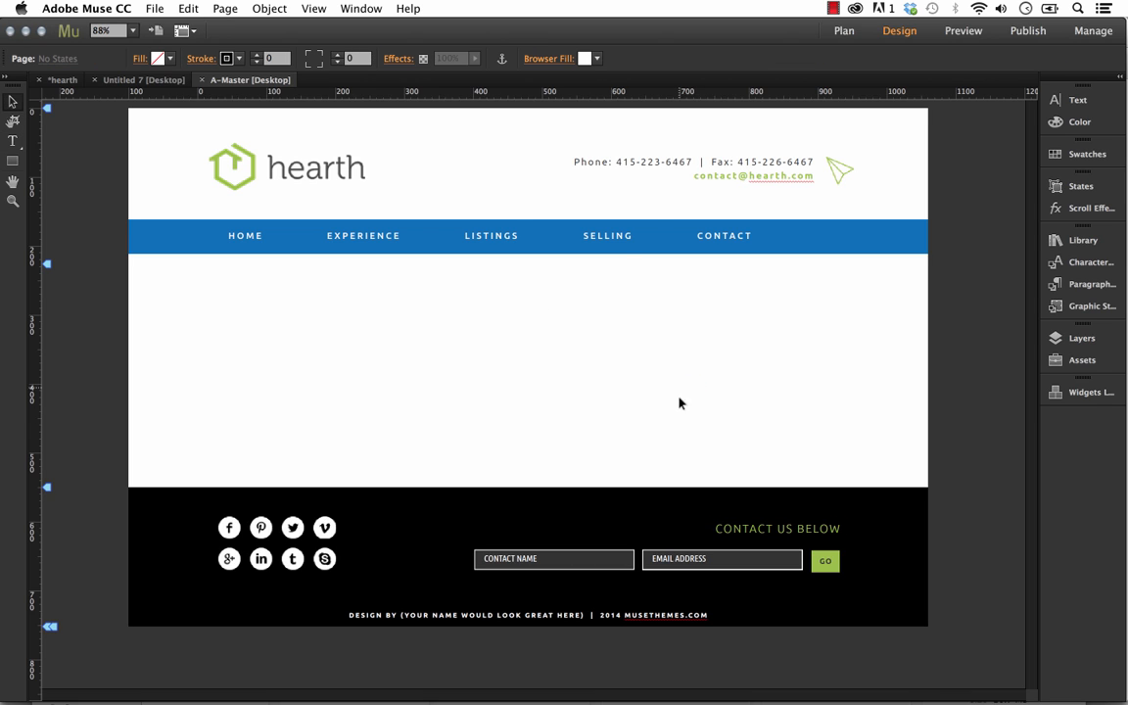
Open the SELLING page from the sitemap, set its zoom to 88%, and display the color swatches
click(61, 79)
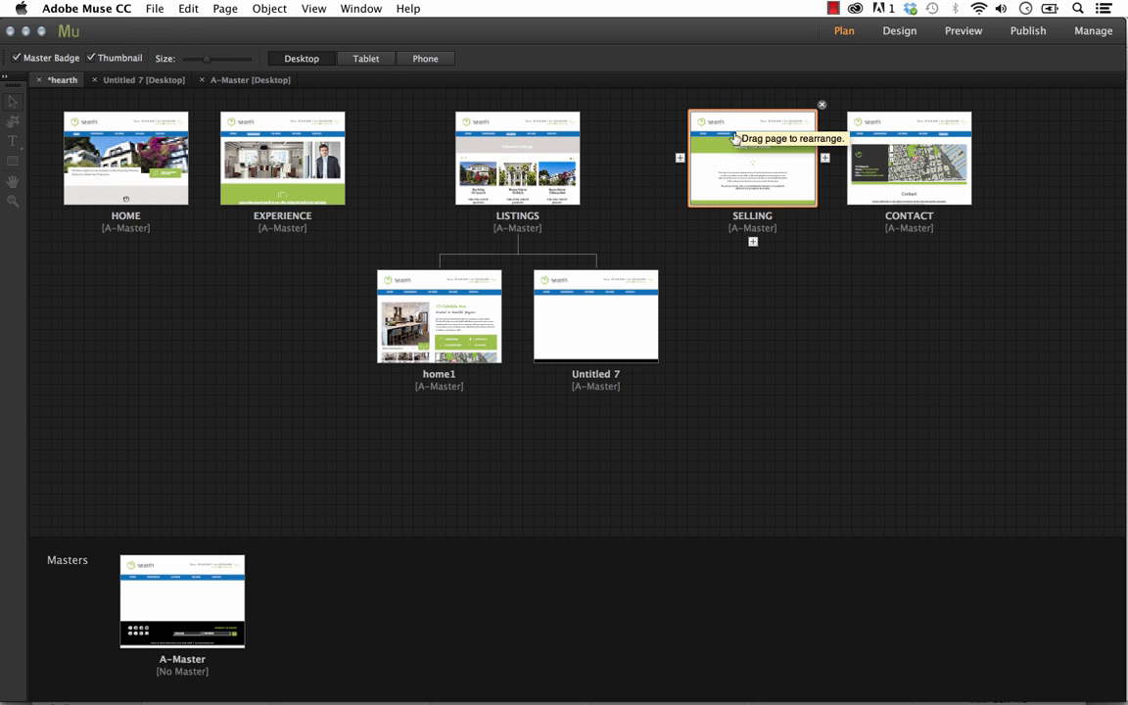
double_click(725, 165)
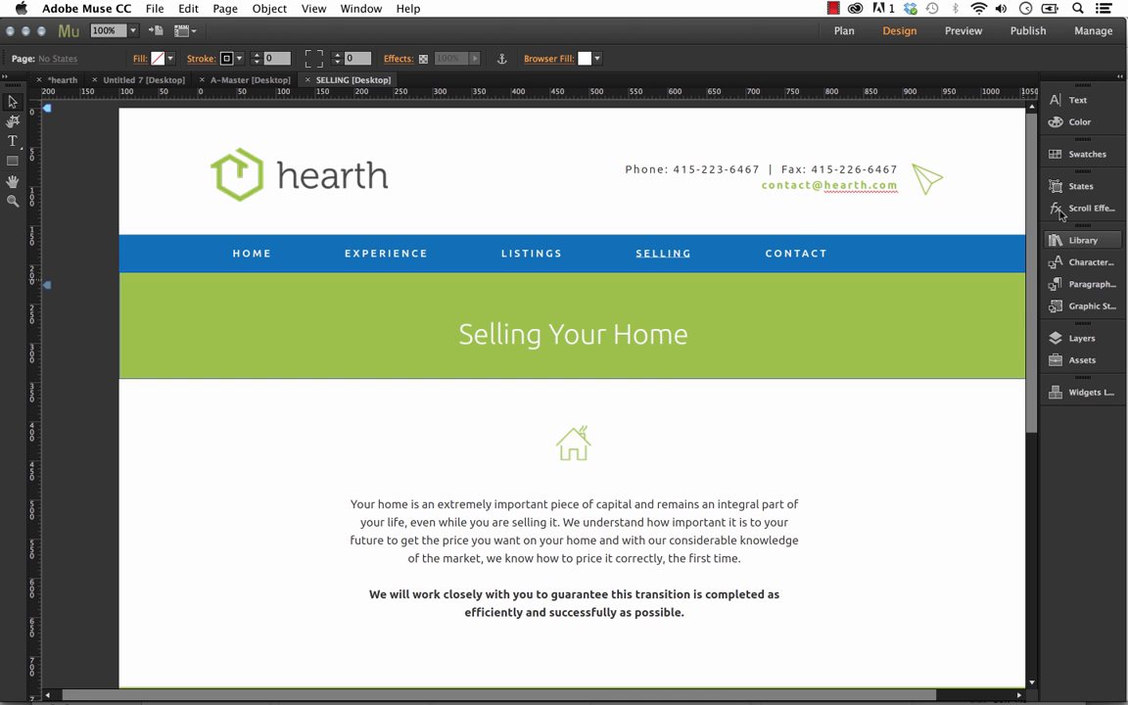
scroll(1028, 283, down, 2)
scroll(1028, 283, down, 4)
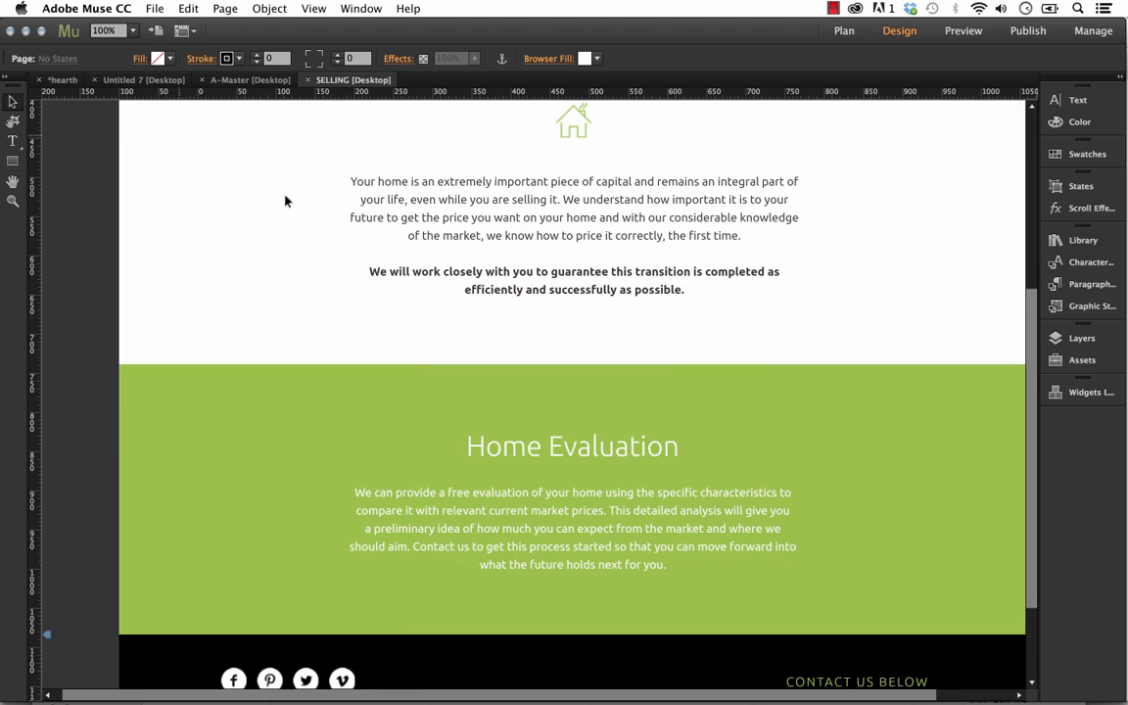
click(108, 31)
text(8)
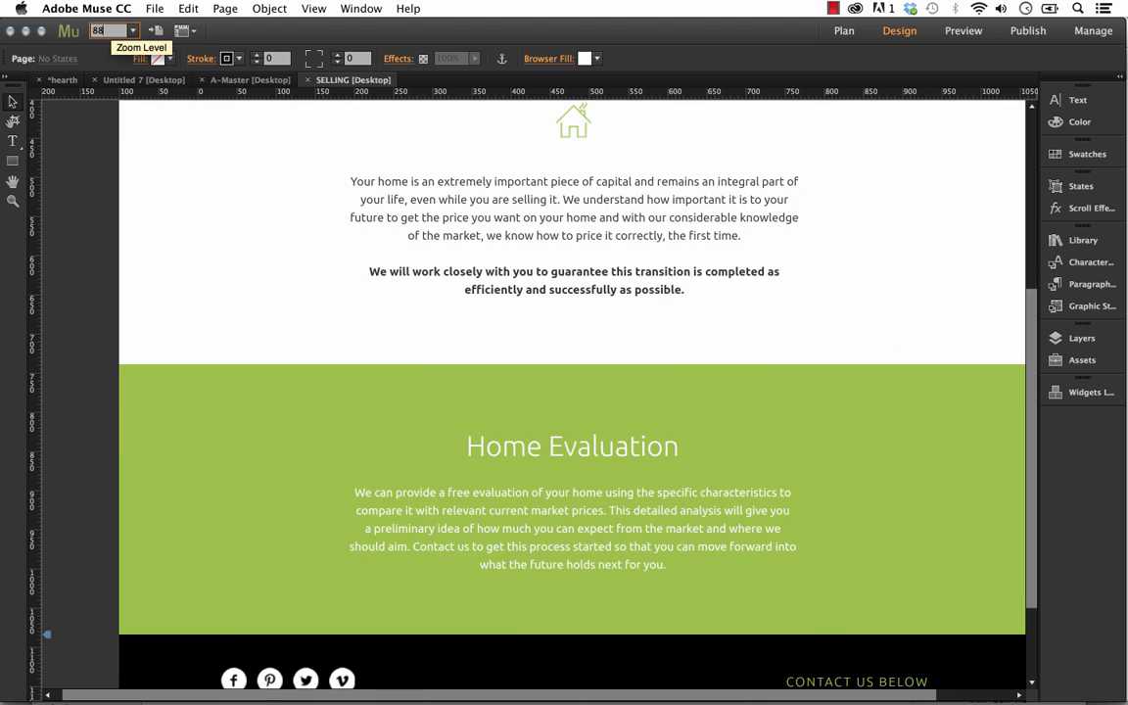
text(8)
key(Return)
click(820, 341)
click(861, 230)
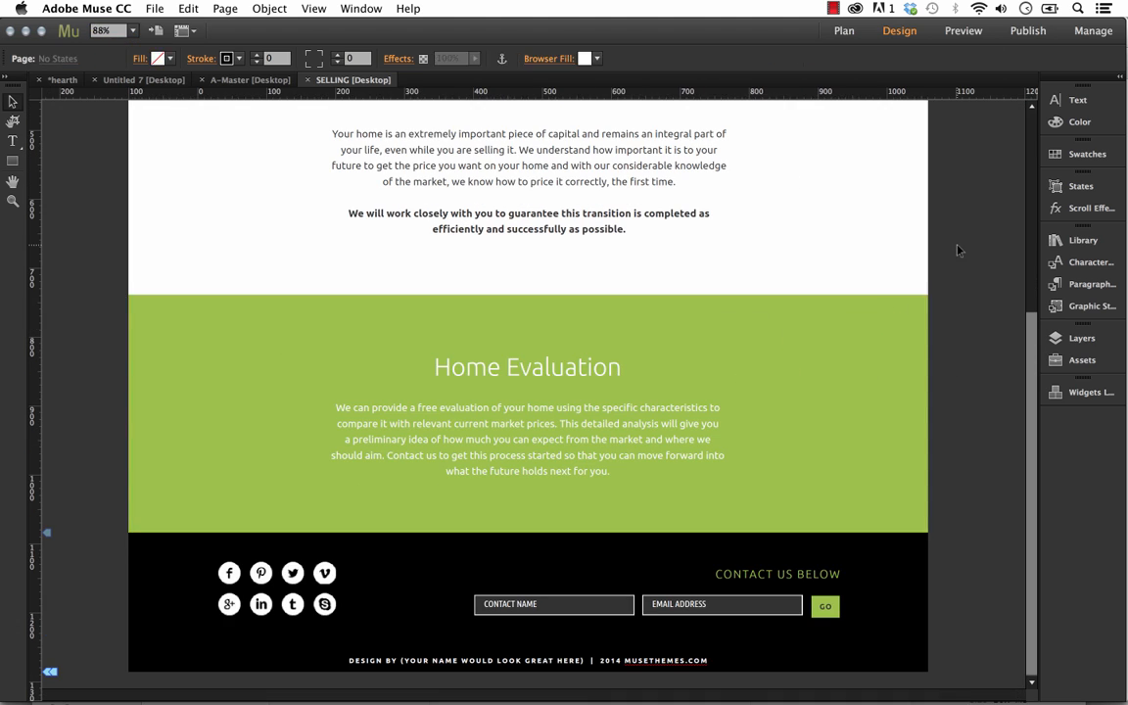
click(1087, 154)
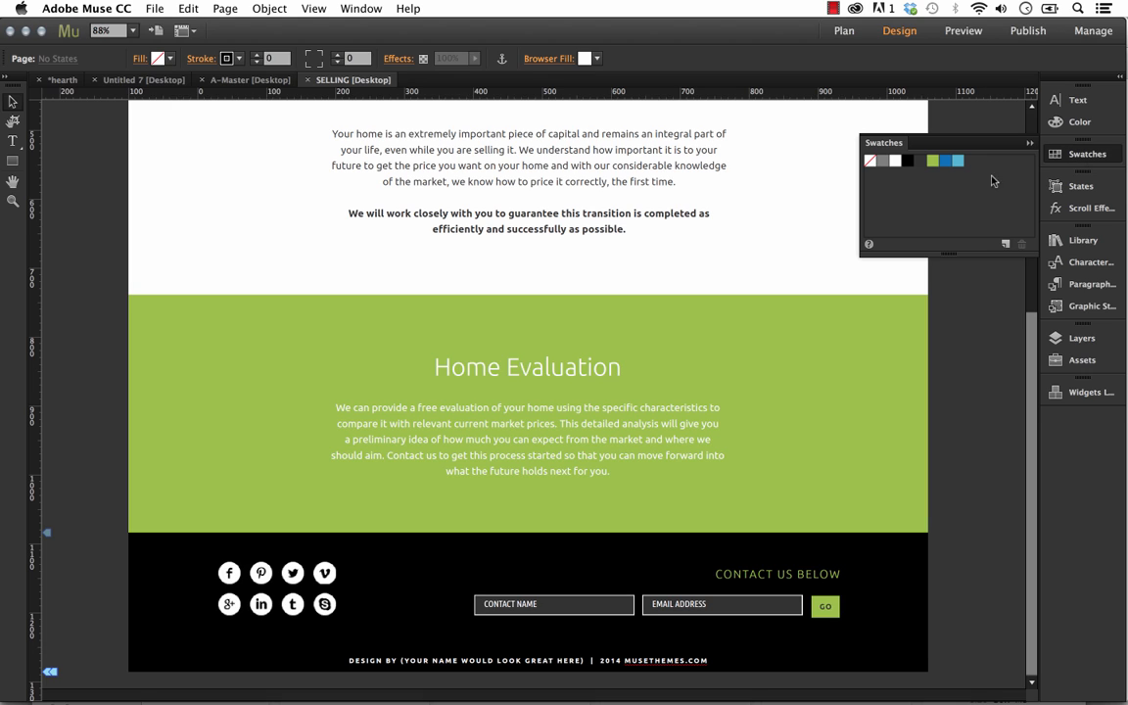
double_click(933, 164)
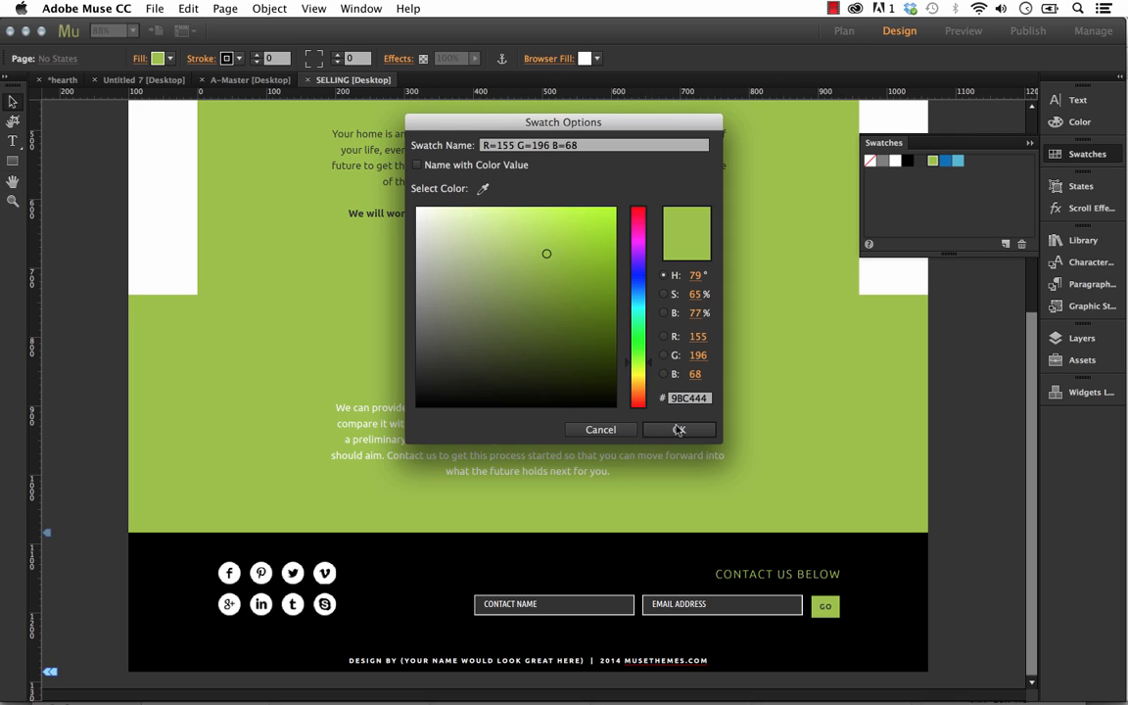
click(674, 427)
key(super+z)
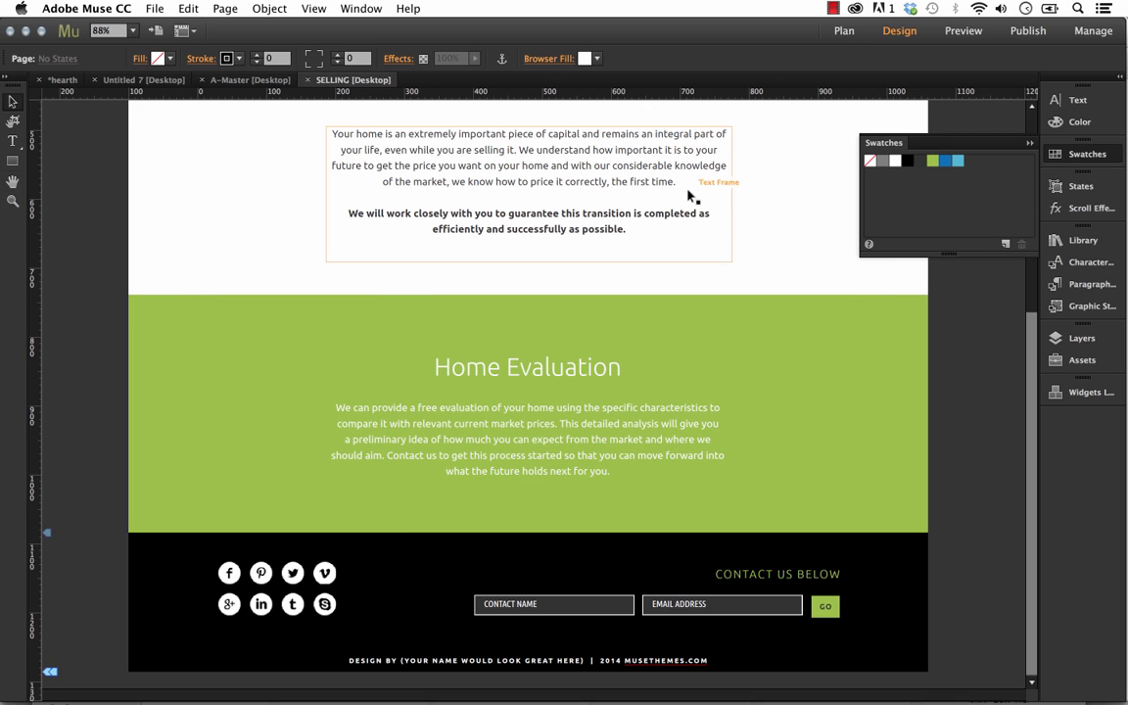
double_click(933, 161)
click(600, 430)
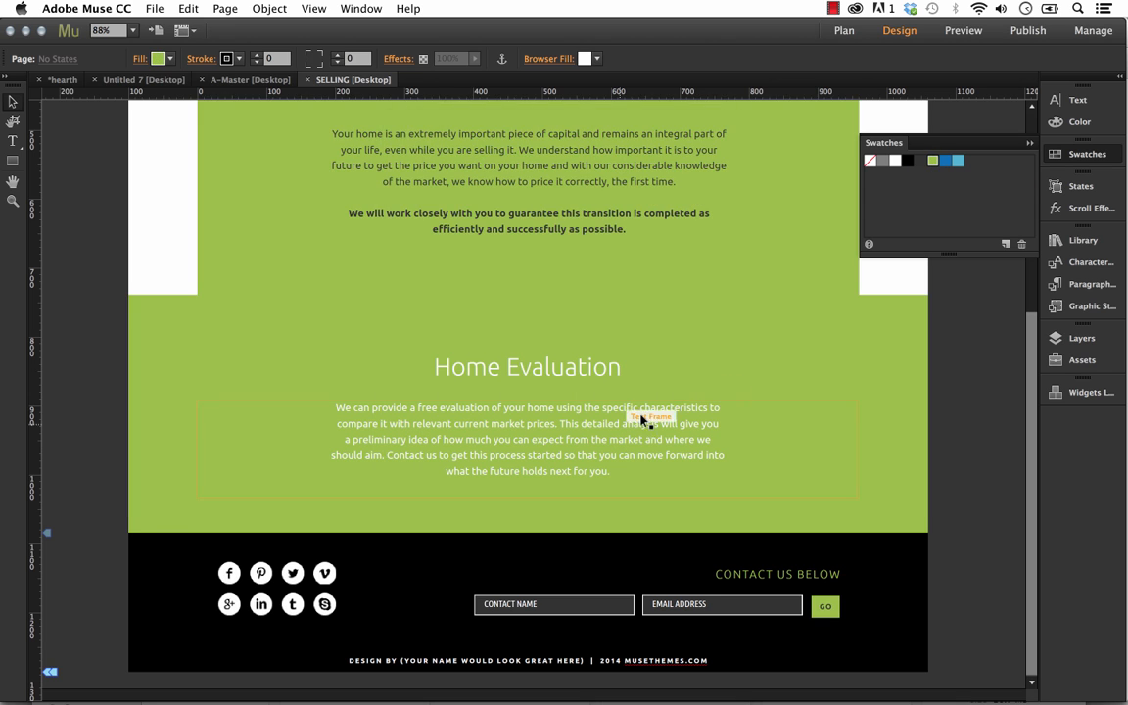
Edit the green swatch R=155 G=196 B=68 and shift its hue to a bright blue
right_click(935, 162)
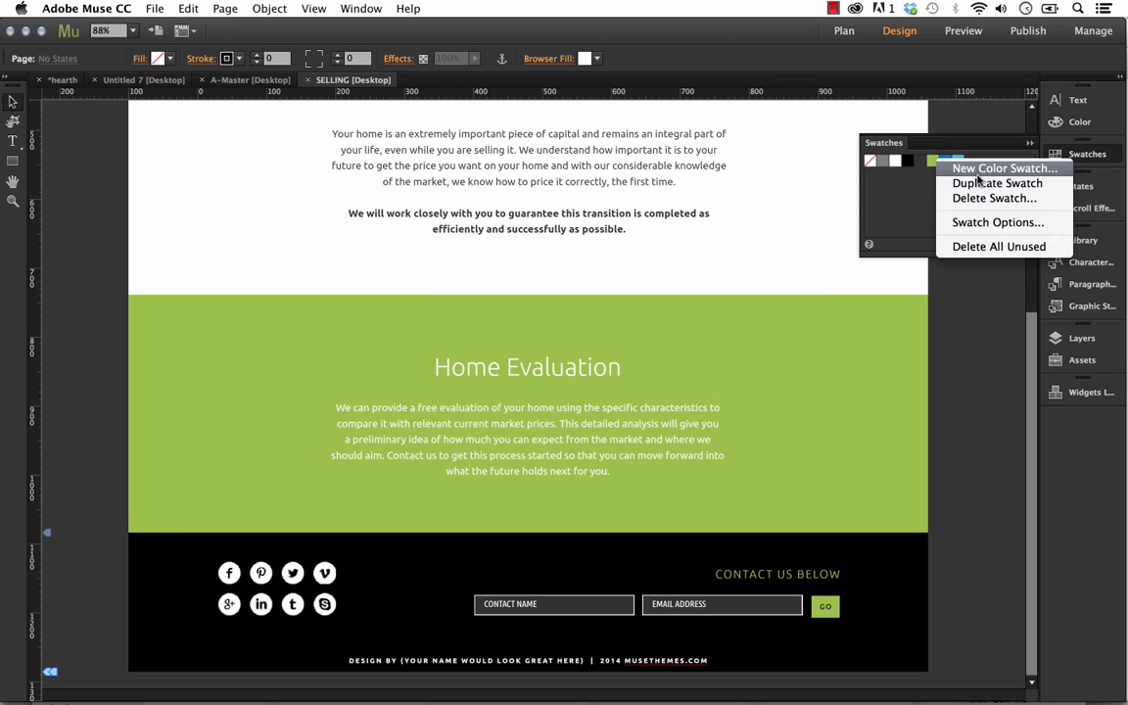
click(985, 227)
drag(643, 123, 881, 172)
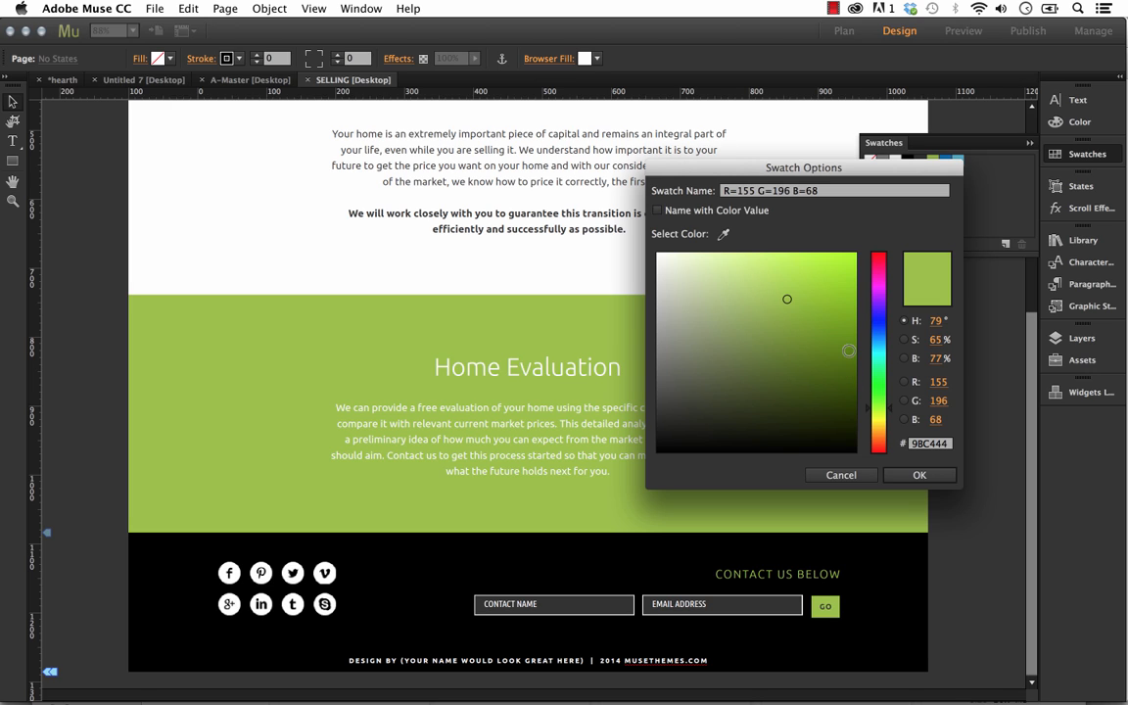
mouse_move(881, 300)
mouse_down()
mouse_move(878, 339)
mouse_move(825, 335)
mouse_move(870, 257)
mouse_up()
click(920, 477)
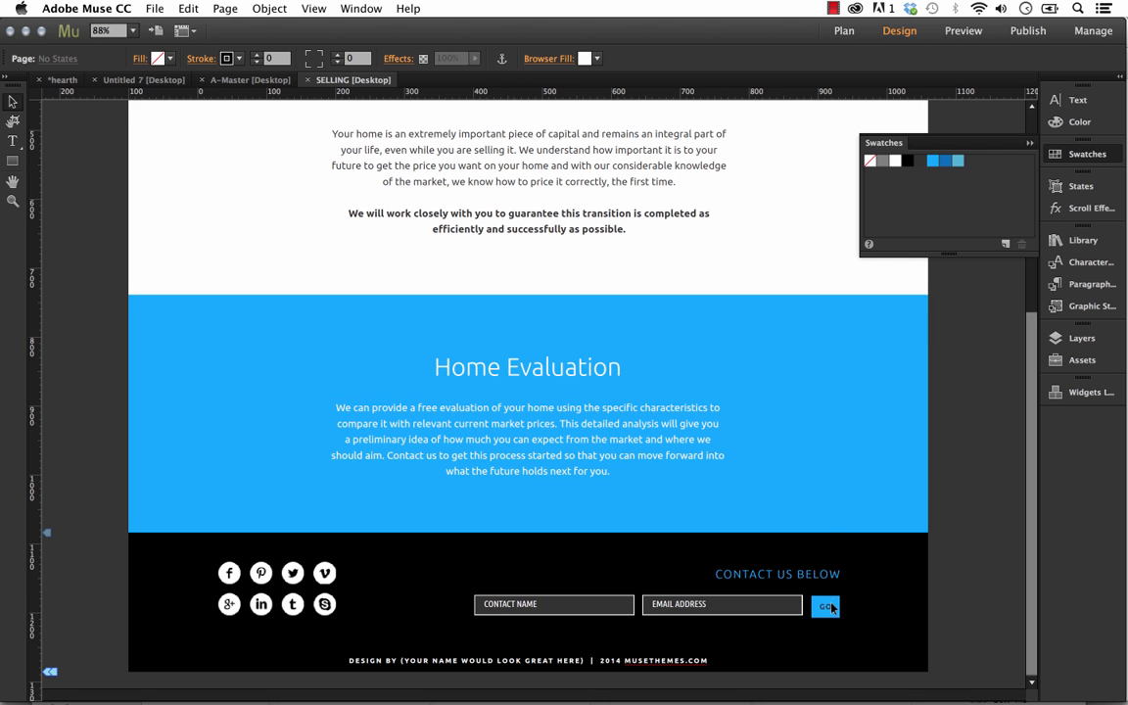
Check the recolored swatch on the rest of the SELLING page, A-Master and the Untitled 7 page, and dismiss the swatches
click(468, 320)
scroll(519, 343, up, 5)
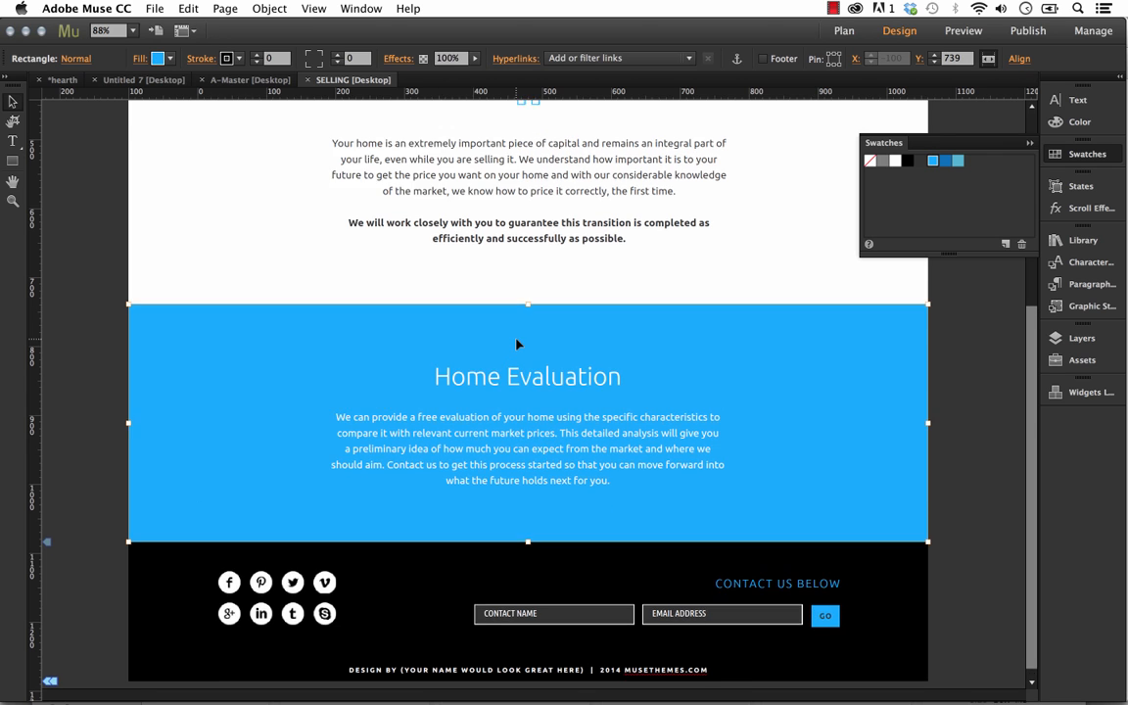
scroll(518, 344, up, 2)
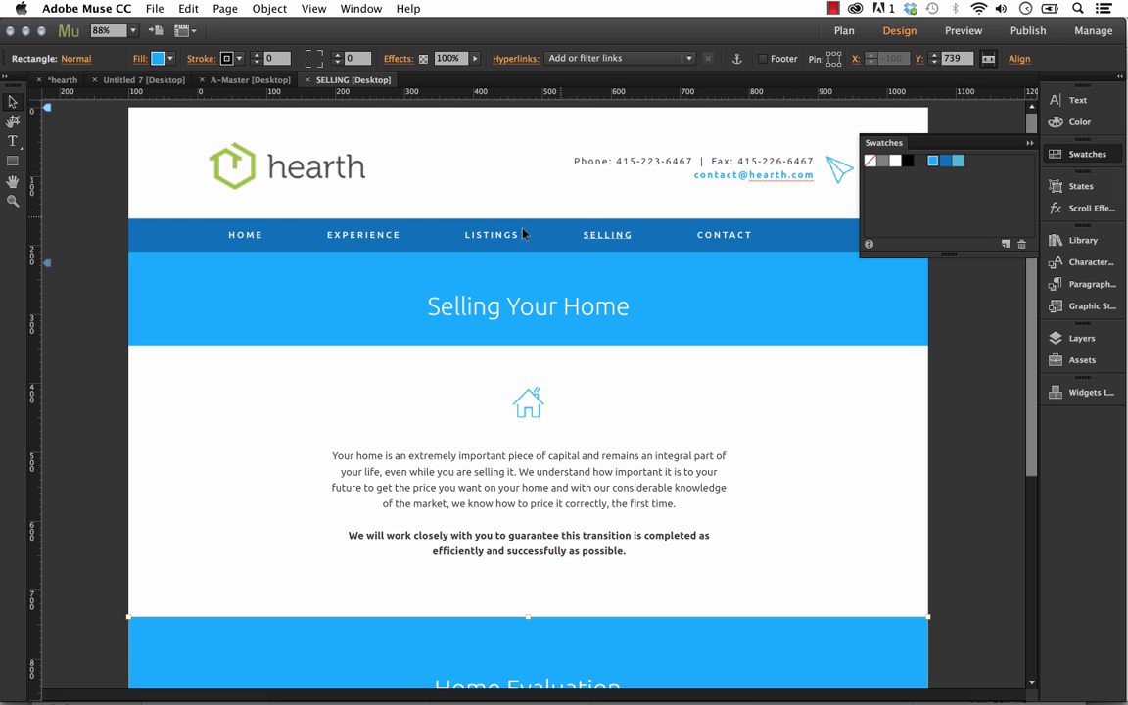
click(491, 164)
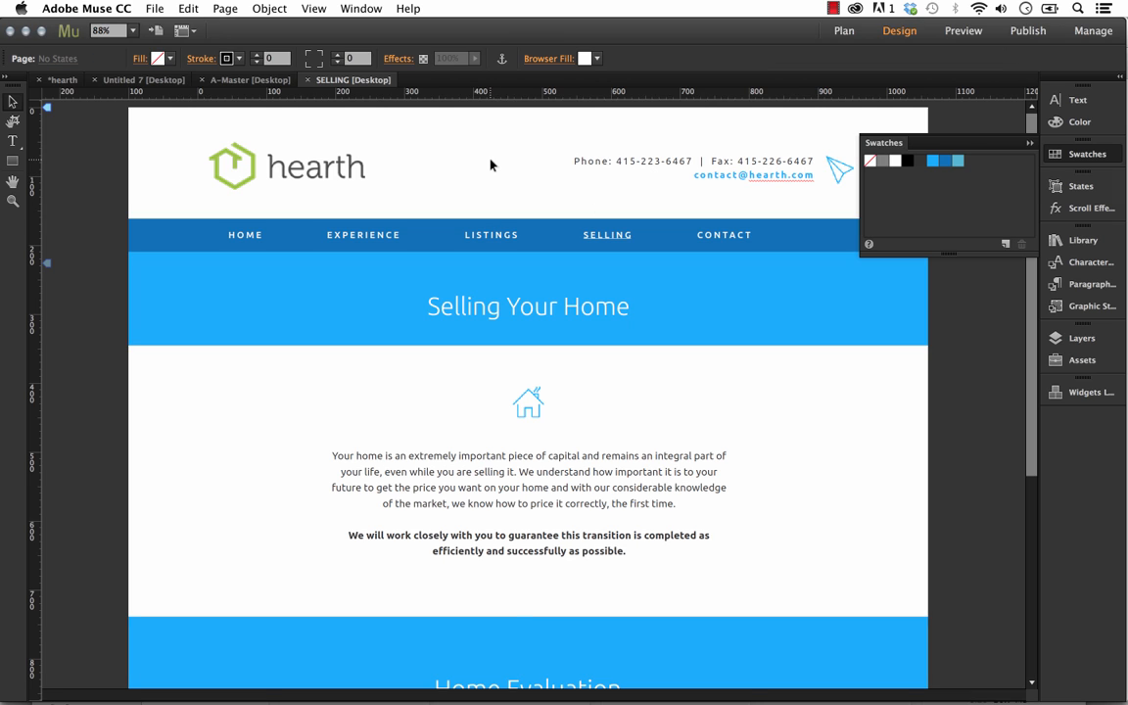
click(221, 79)
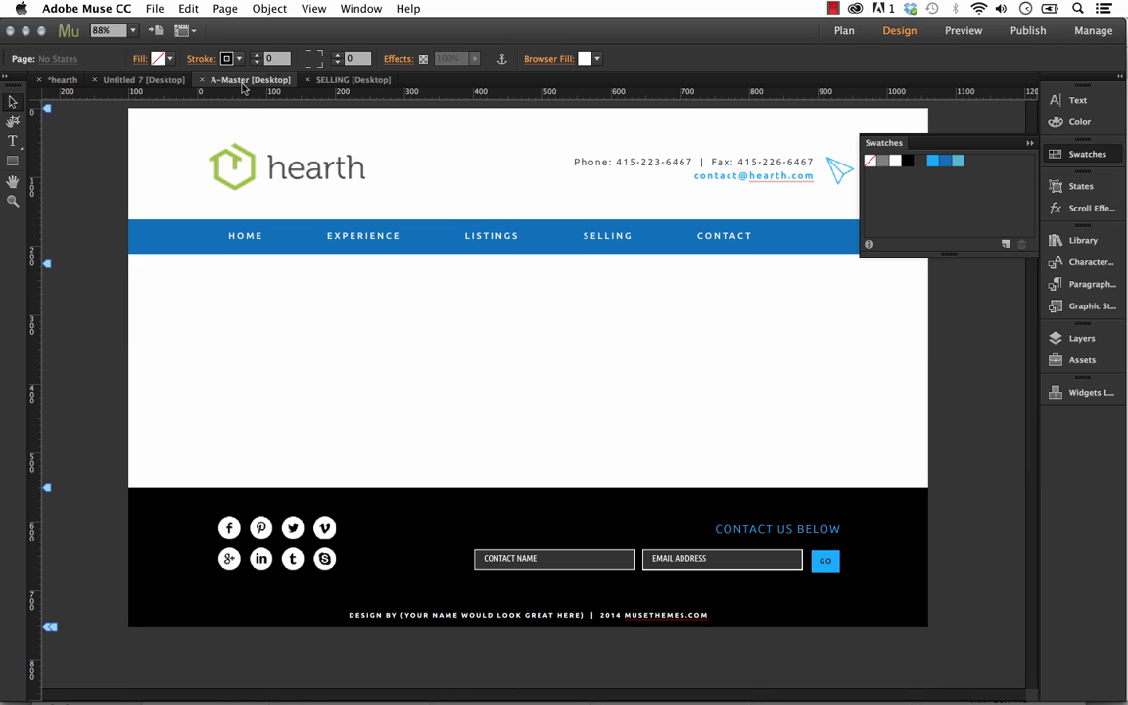
click(147, 80)
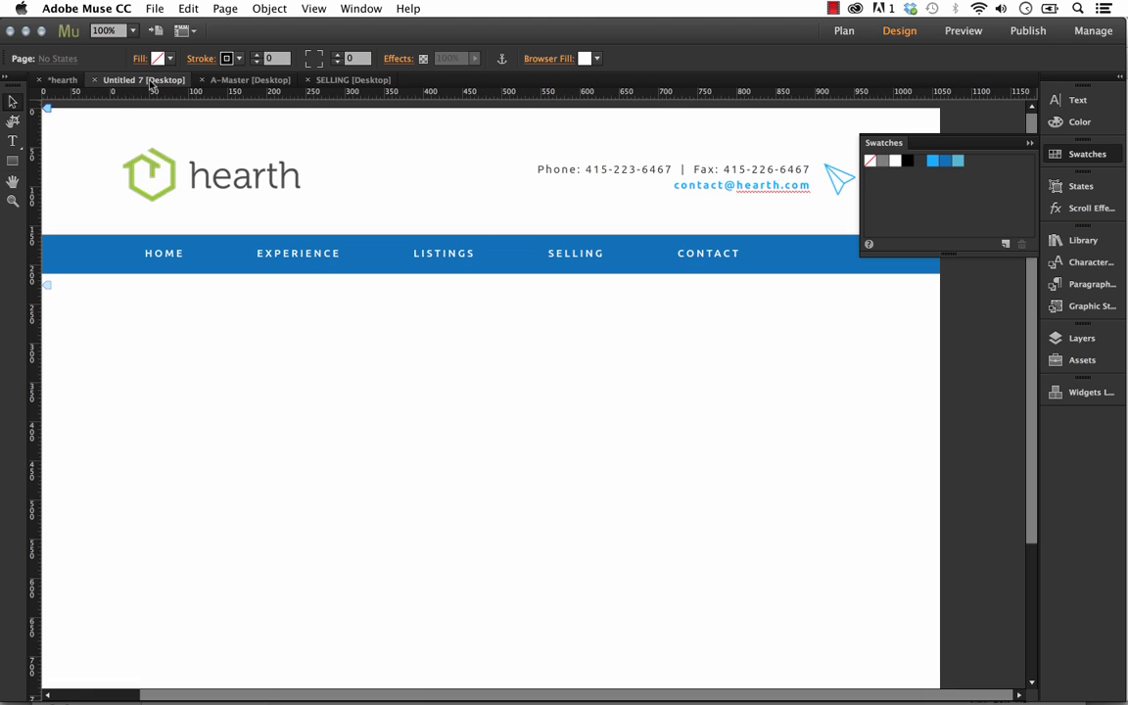
click(1026, 142)
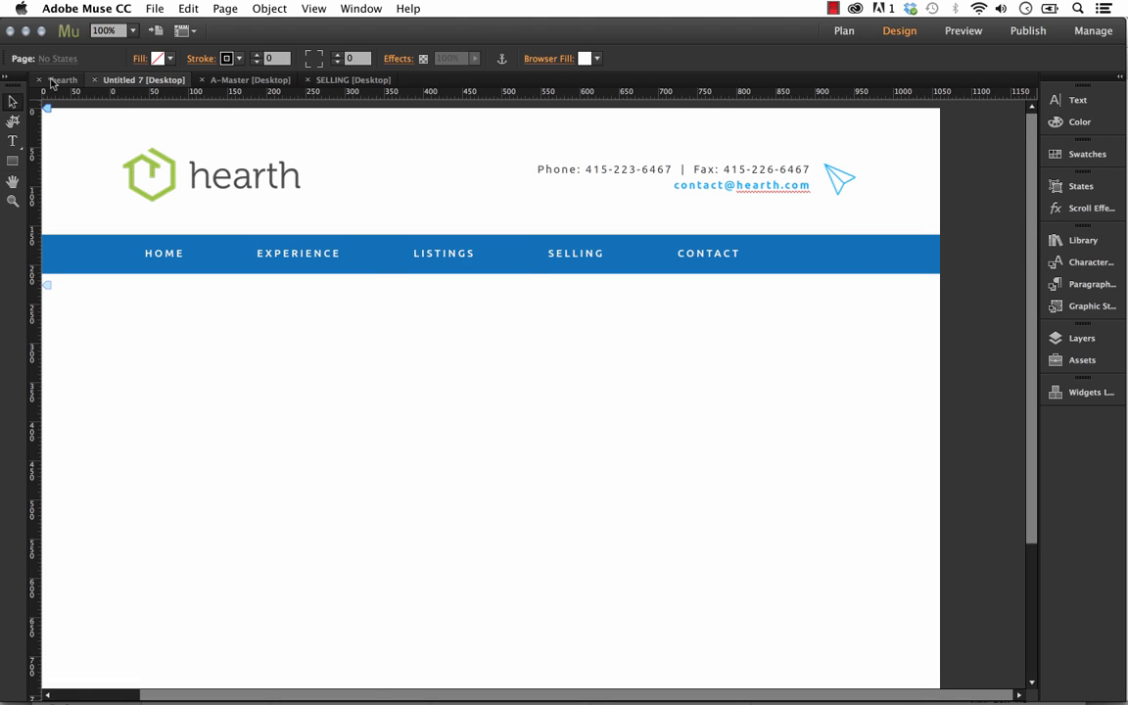
Open the EXPERIENCE page from the sitemap for design and look over its images and blue banner
click(62, 80)
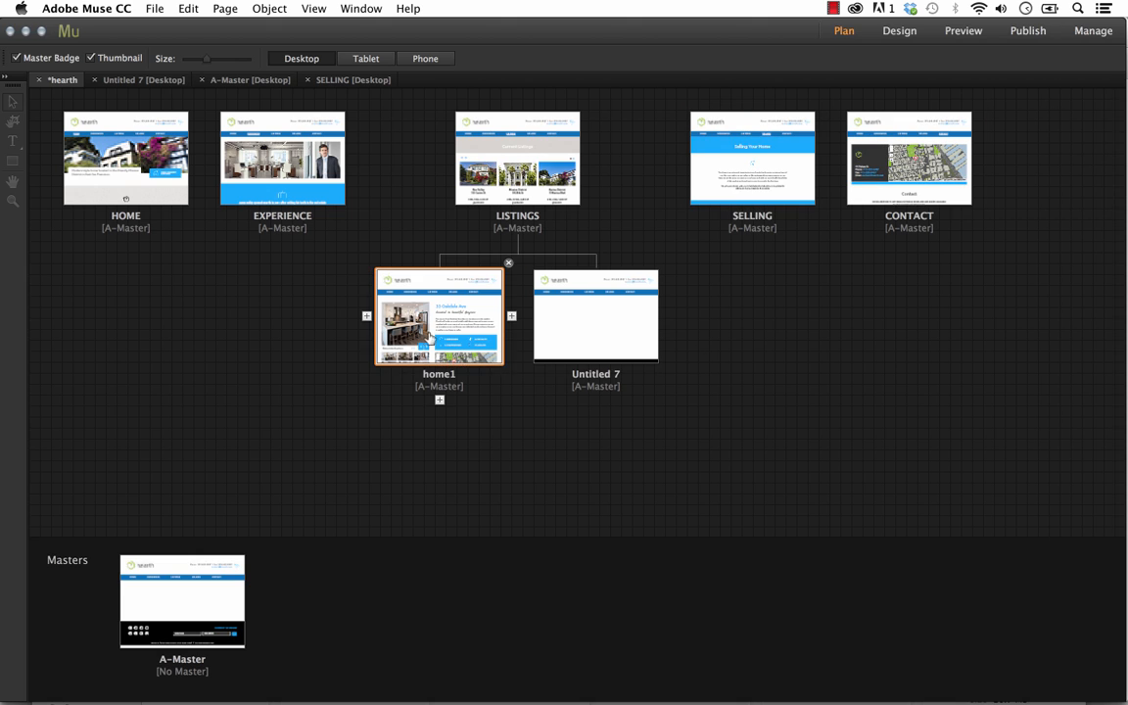
double_click(303, 160)
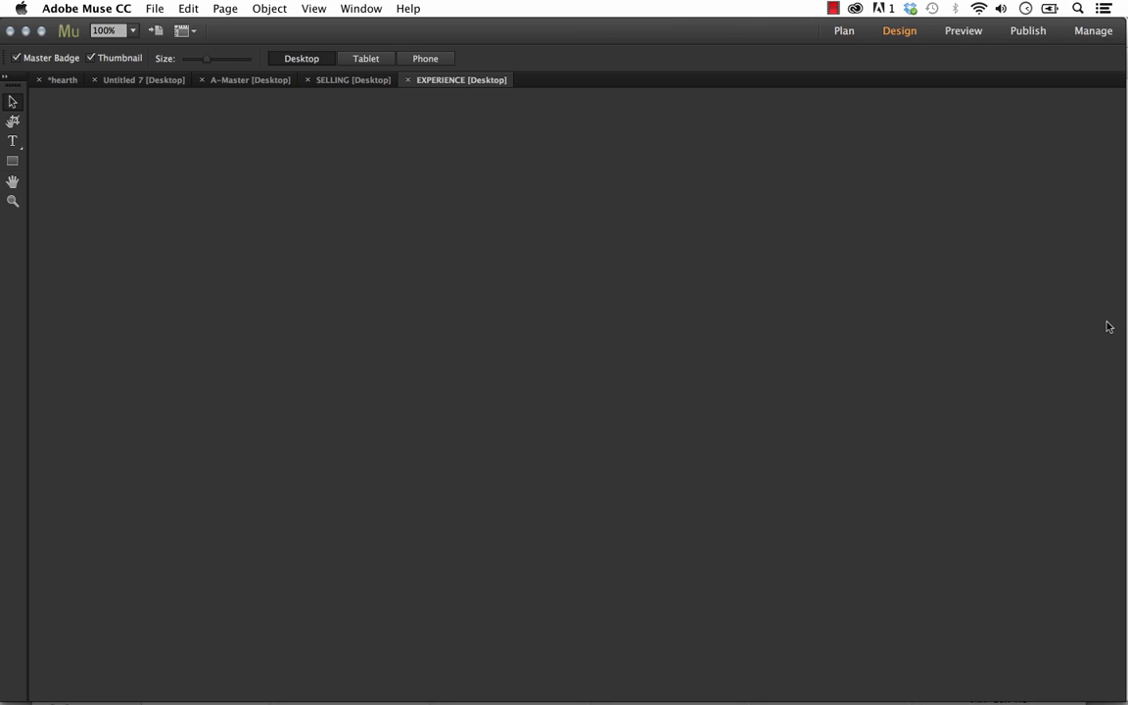
scroll(942, 233, down, 3)
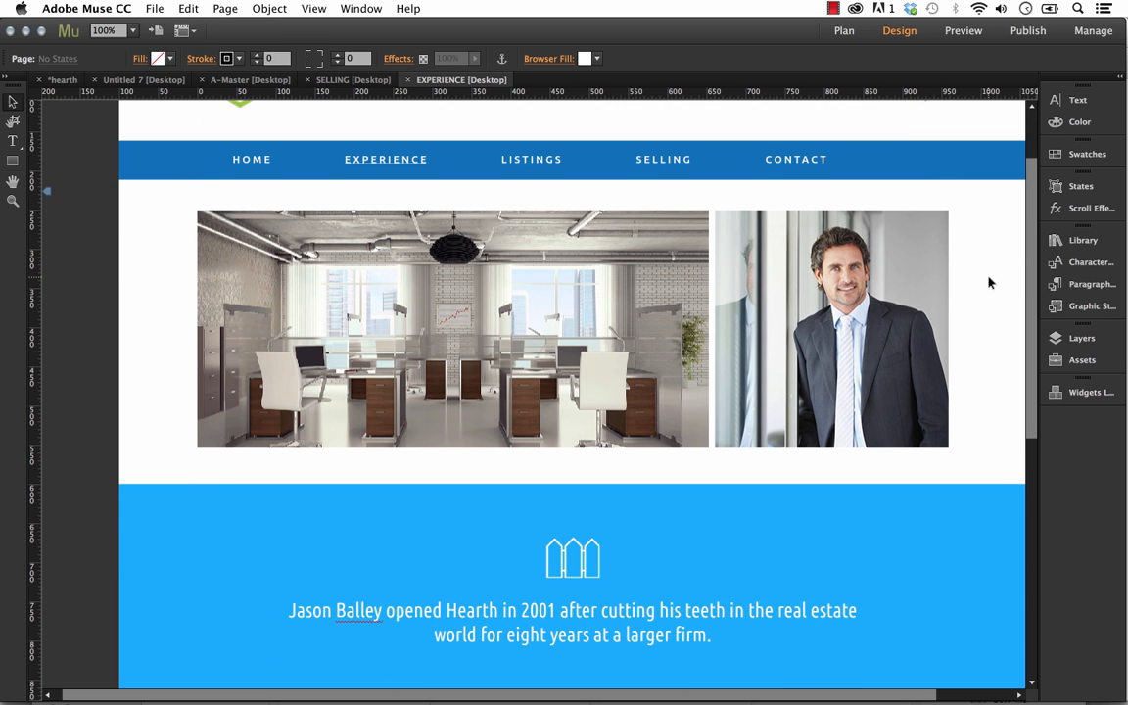
scroll(988, 282, up, 1)
scroll(924, 235, up, 3)
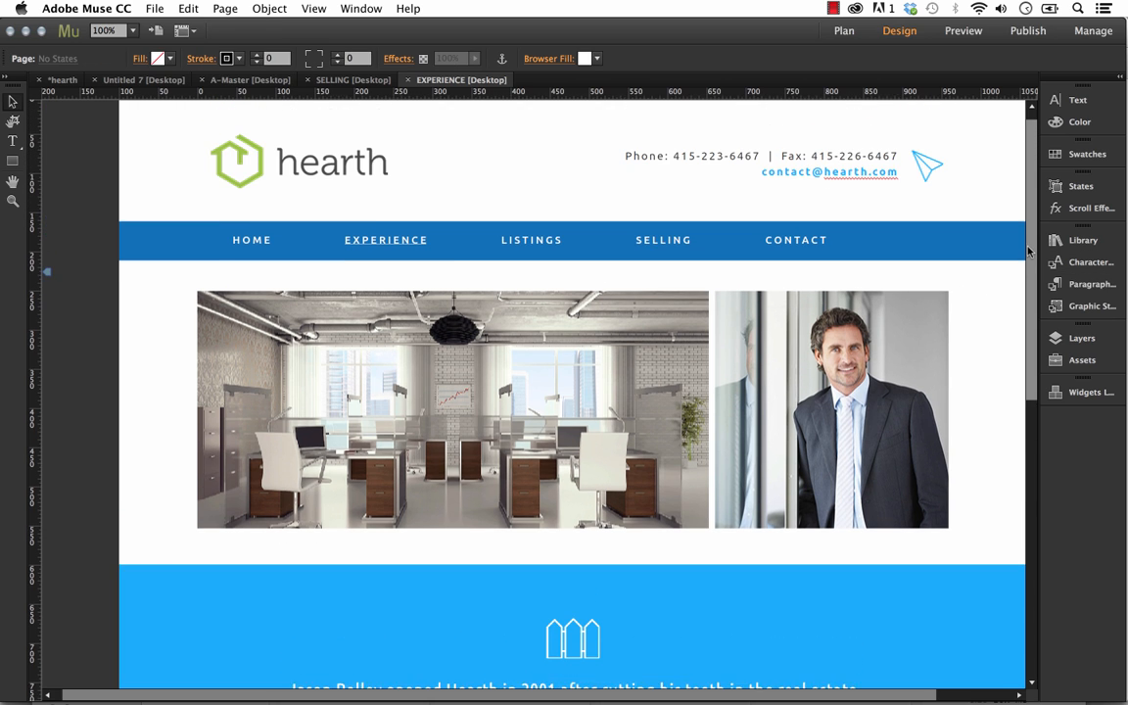
Try replacing the background image of the office rectangle with house4.jpg from the images folder, and undo the replacement
click(409, 357)
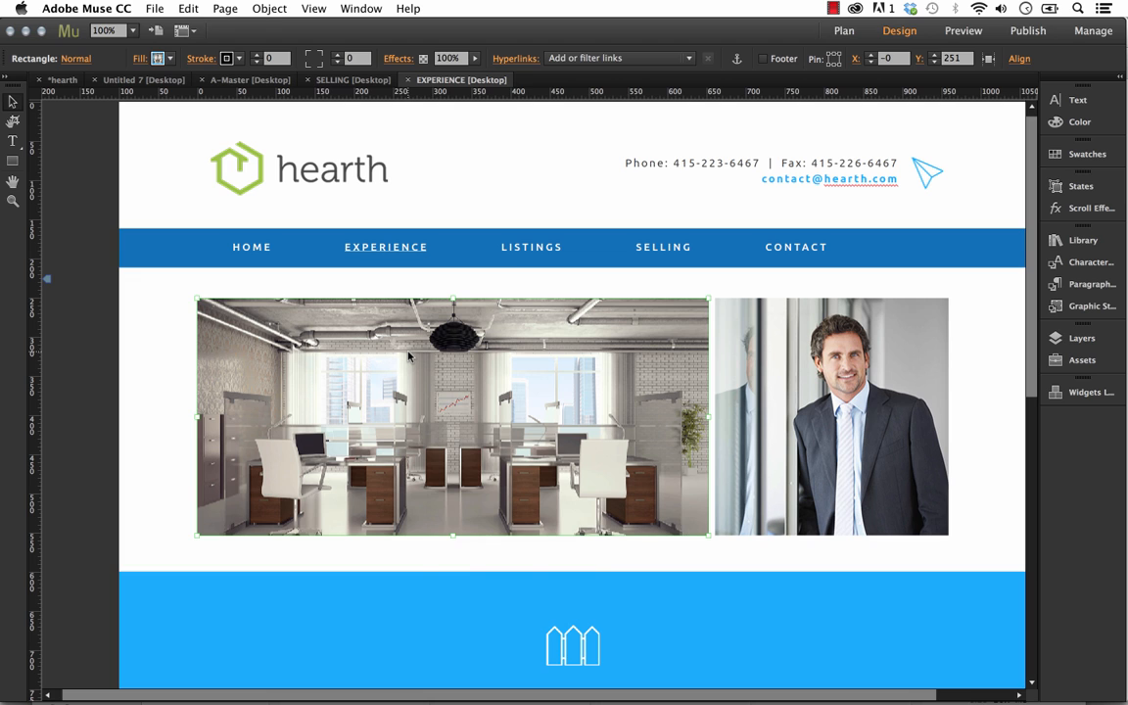
right_click(410, 357)
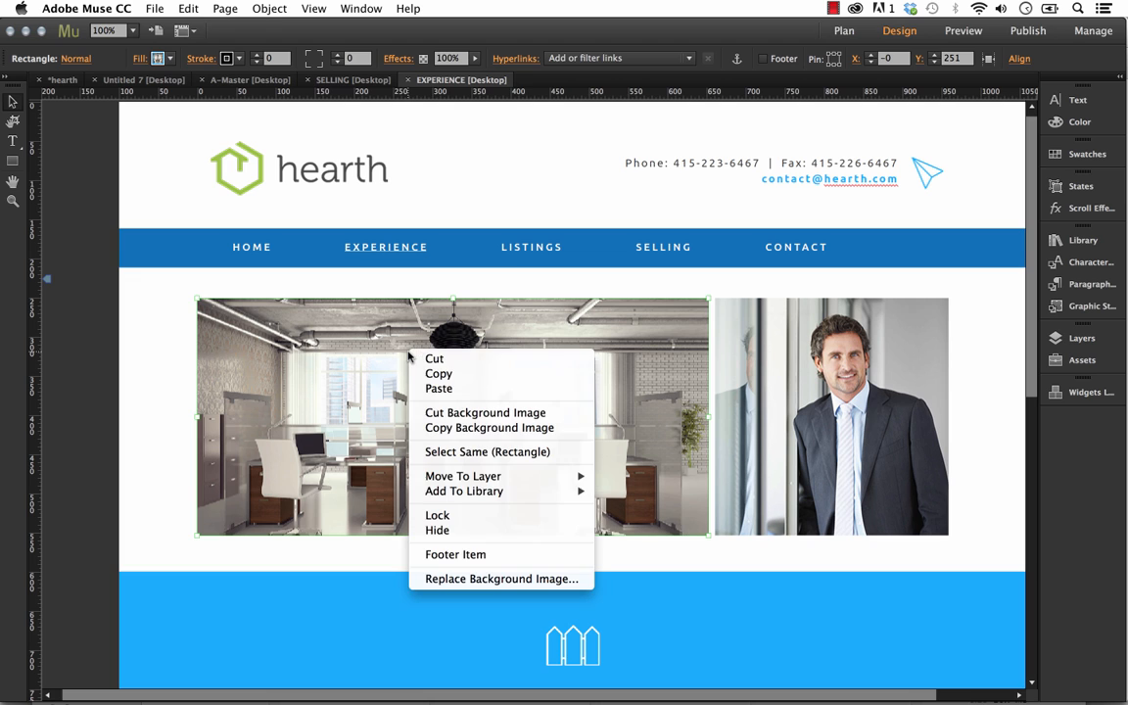
click(484, 580)
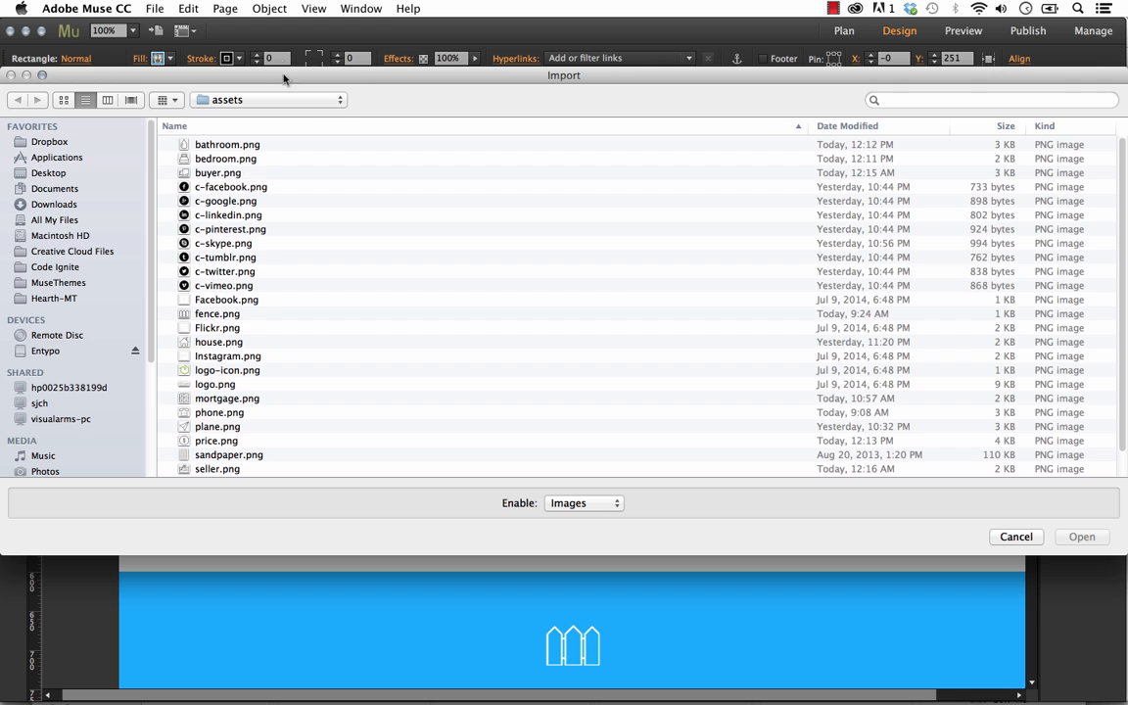
click(262, 102)
click(235, 115)
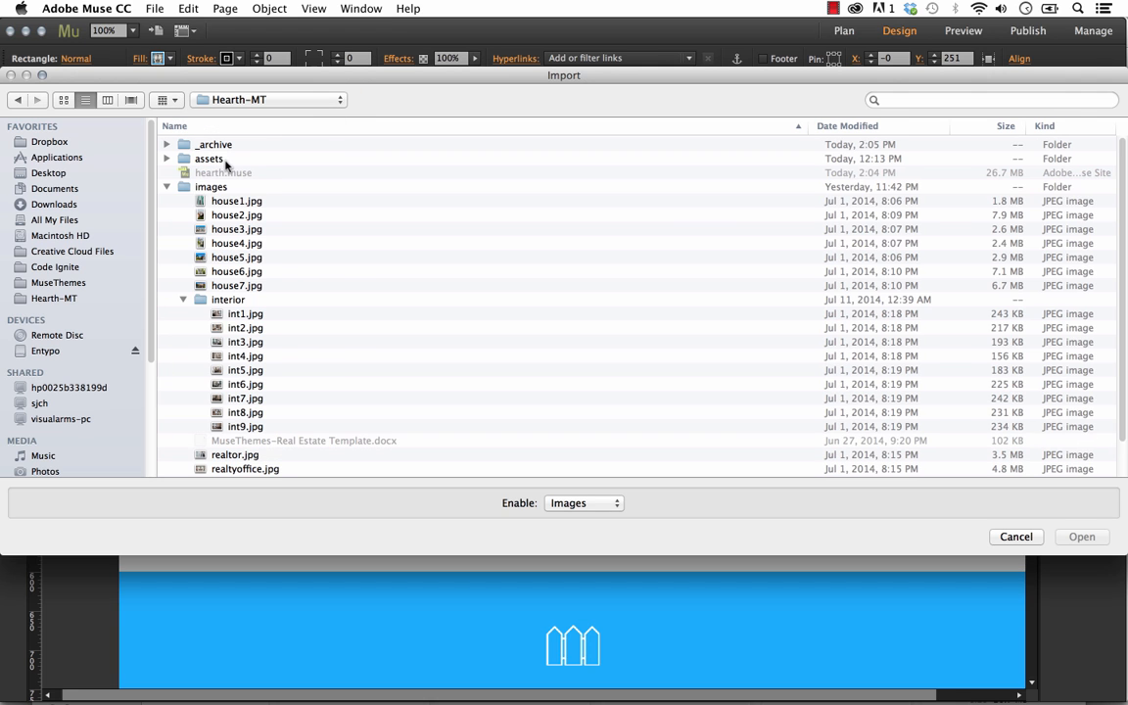
click(235, 243)
key(space)
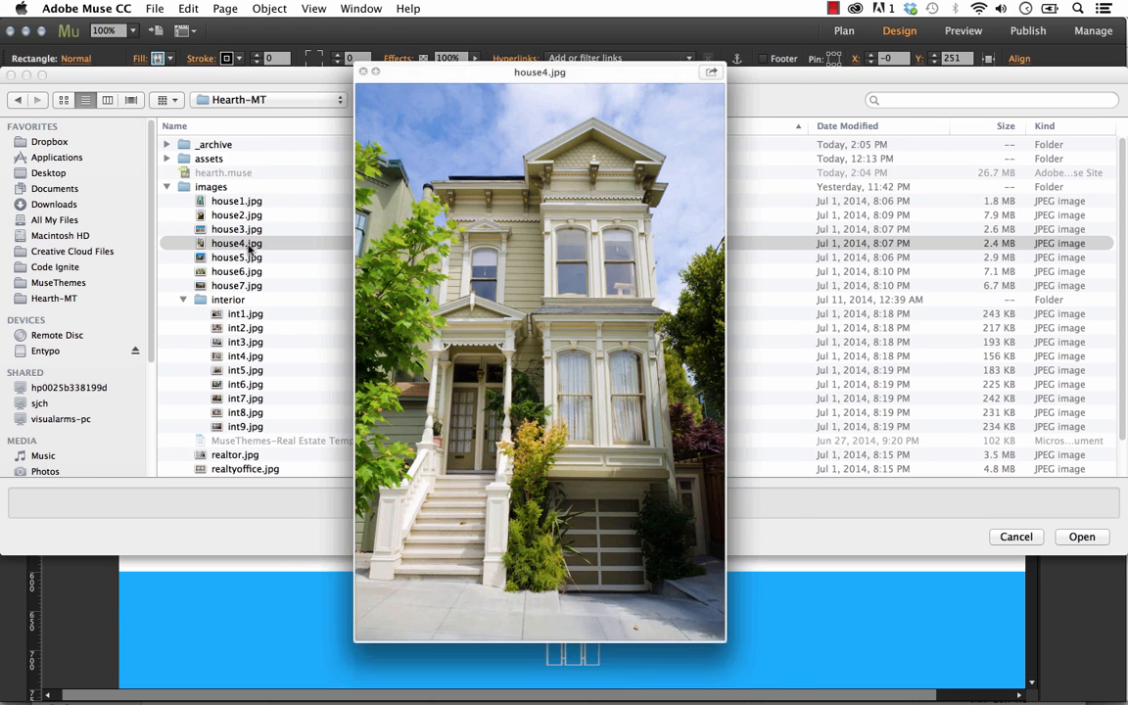
key(space)
click(1084, 537)
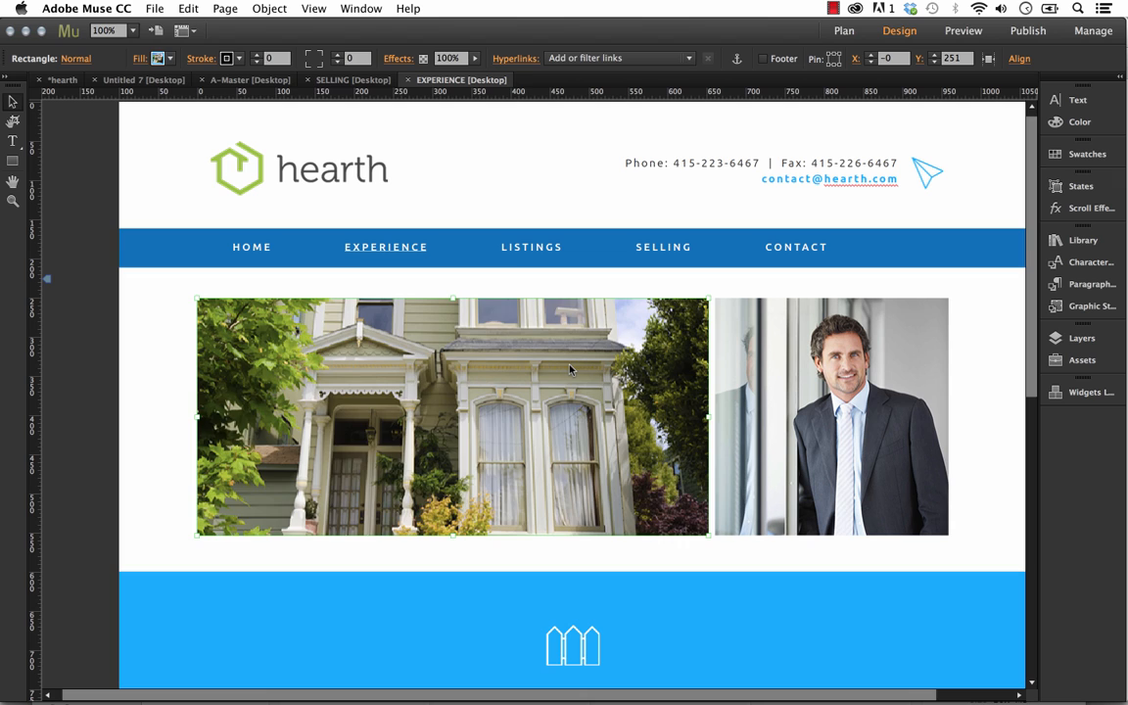
key(super+z)
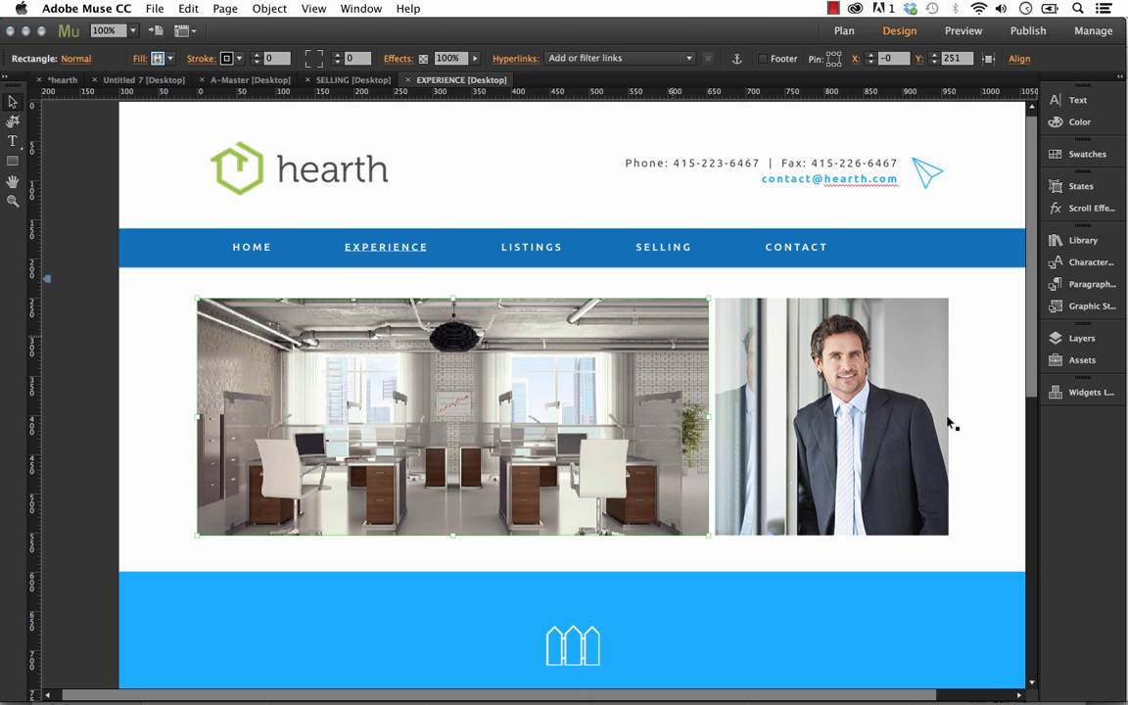
click(982, 428)
Open the HOME page from the sitemap and go to its welcome section
scroll(982, 428, down, 5)
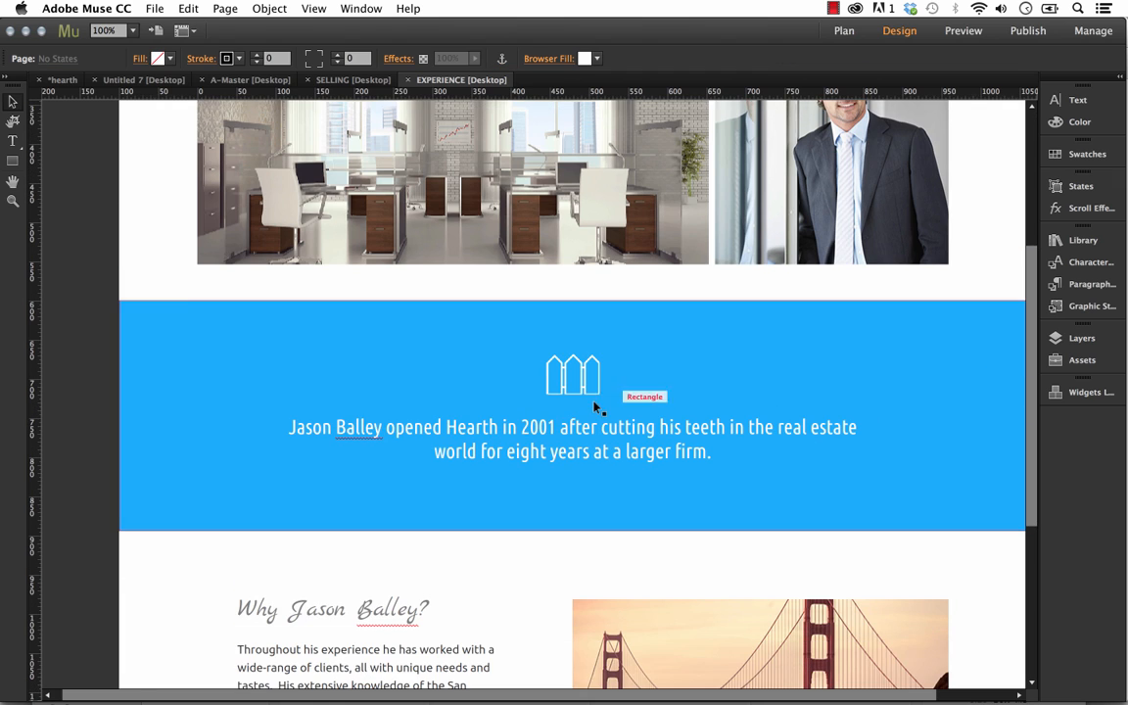
scroll(574, 477, down, 1)
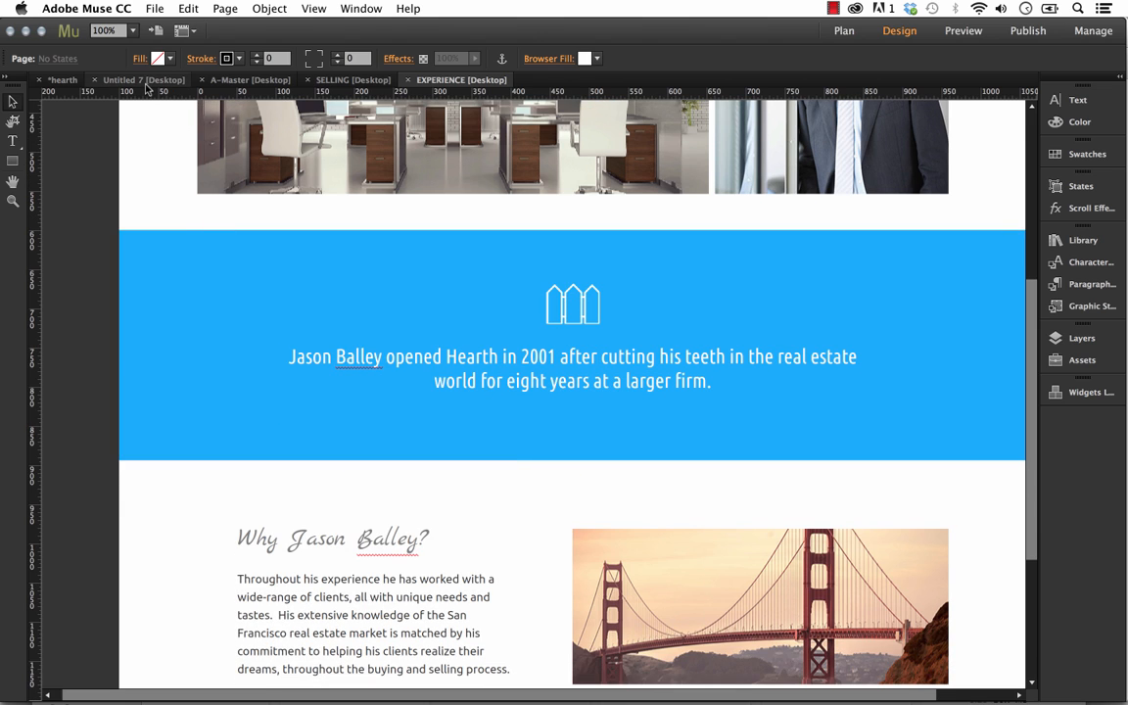
click(61, 79)
double_click(142, 189)
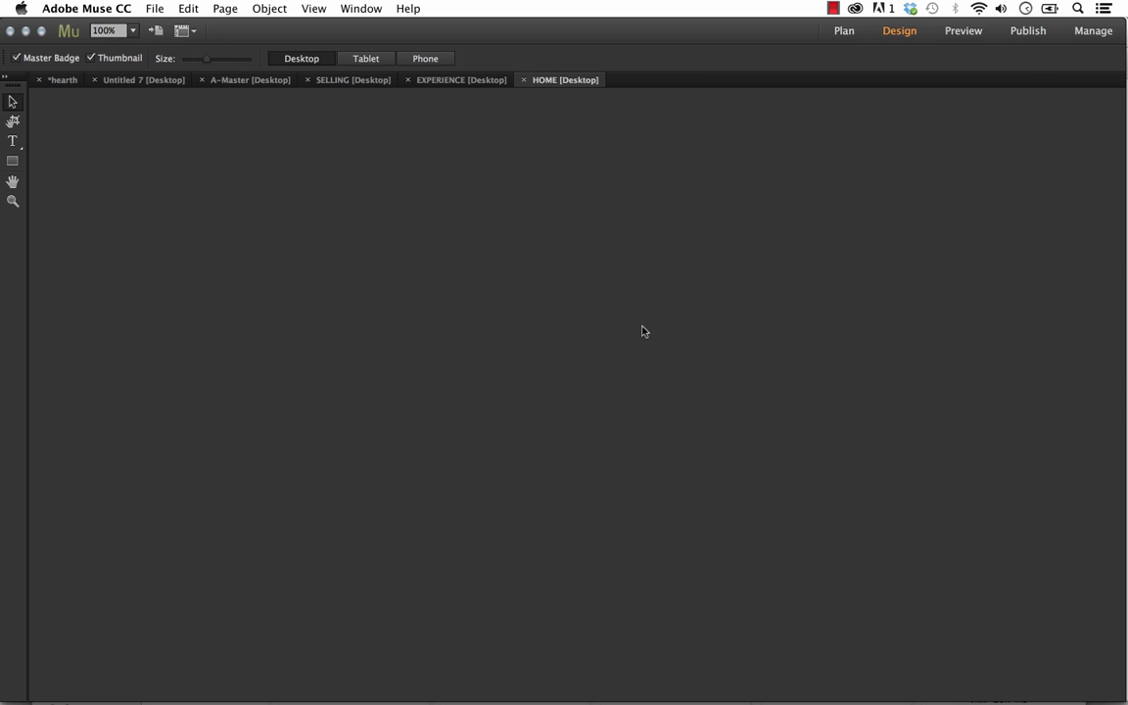
scroll(636, 333, down, 5)
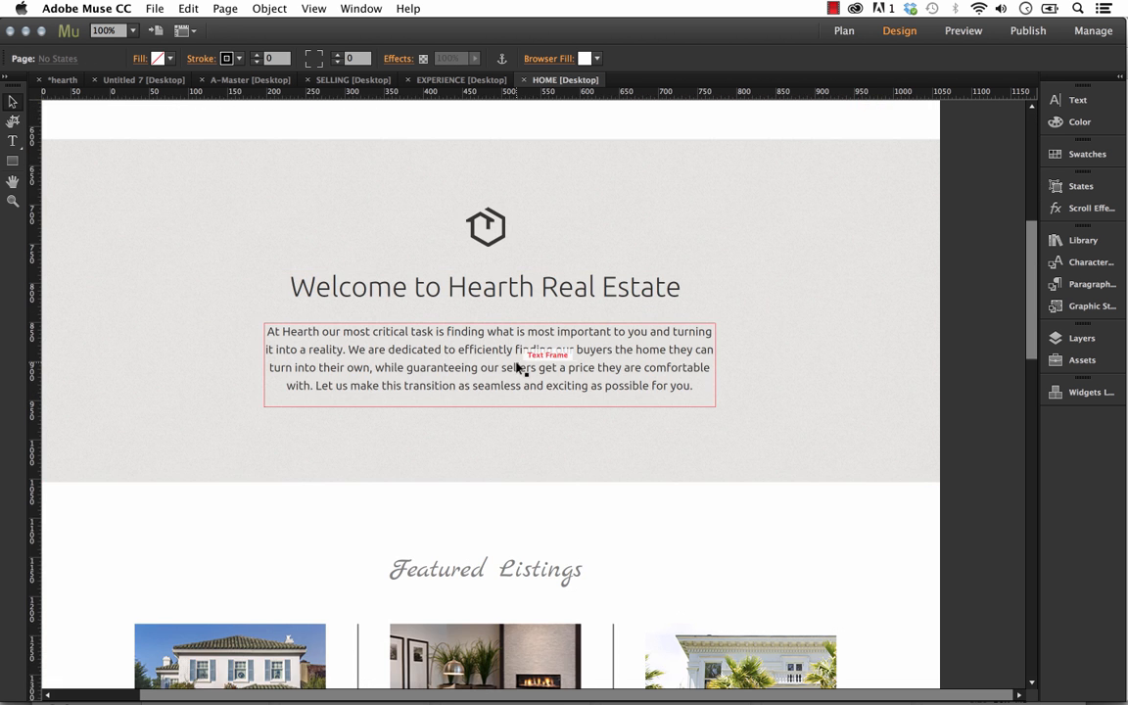
Select the paragraph text frame under "Welcome to Hearth Real Estate" and widen the panel dock to show the full panel names
click(517, 369)
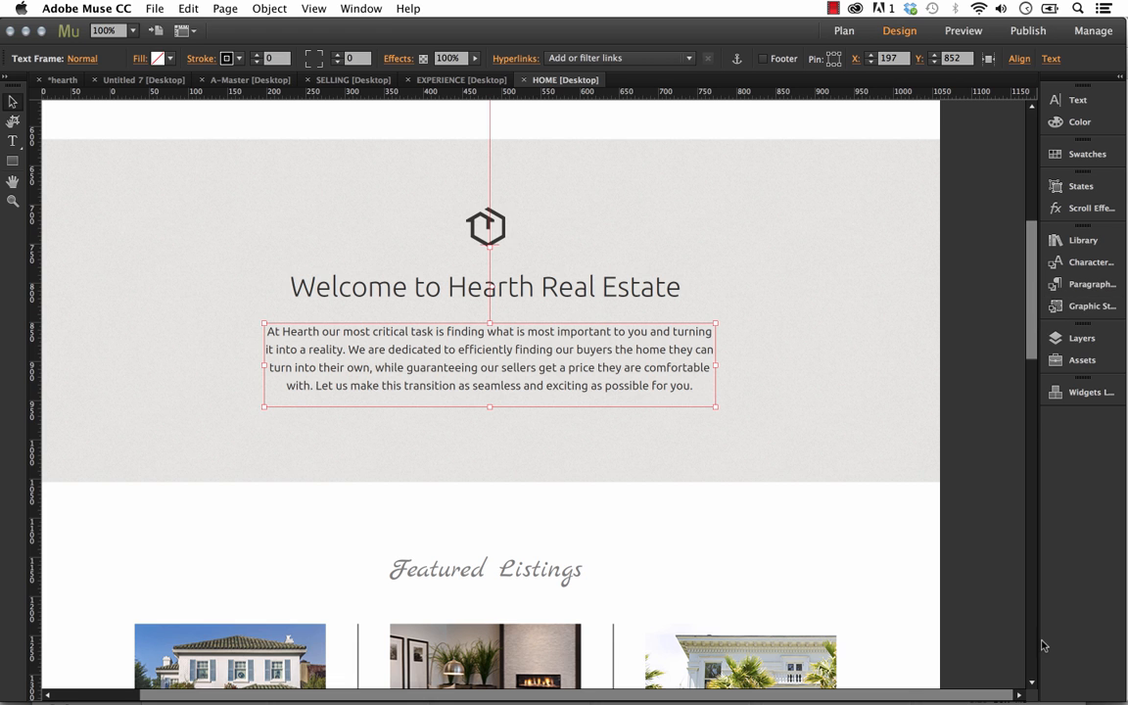
drag(1039, 277, 921, 278)
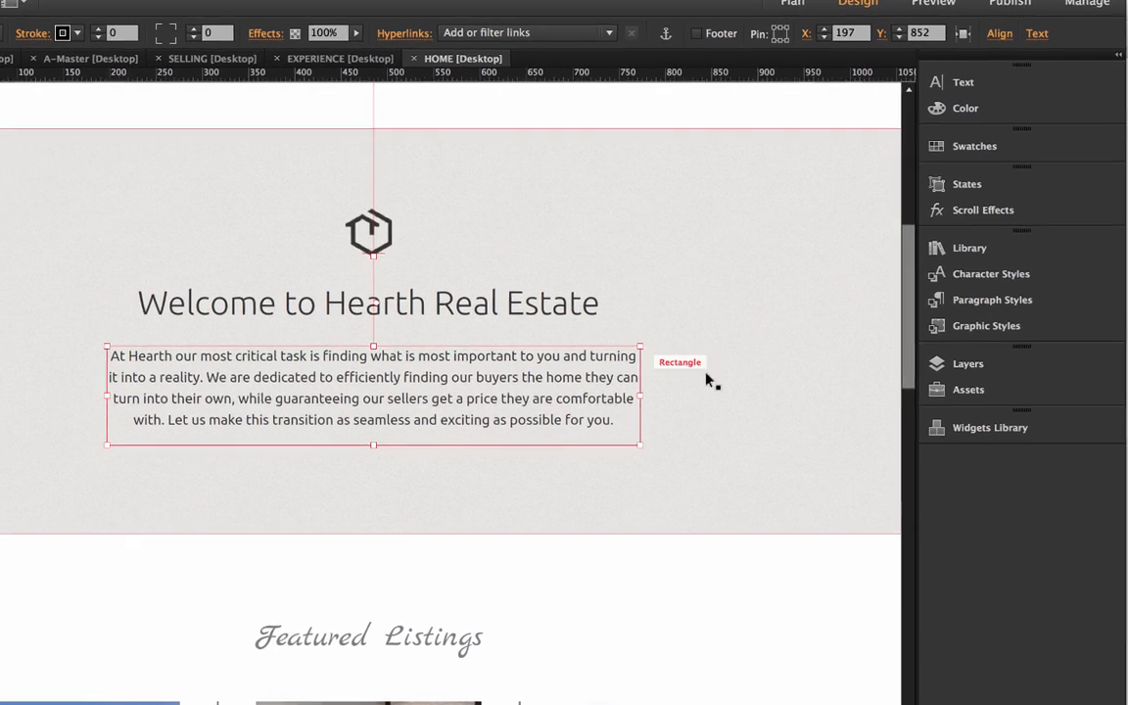
Set the font of the paragraph under "Welcome to Hearth Real Estate" to the Marvel web font
click(1014, 304)
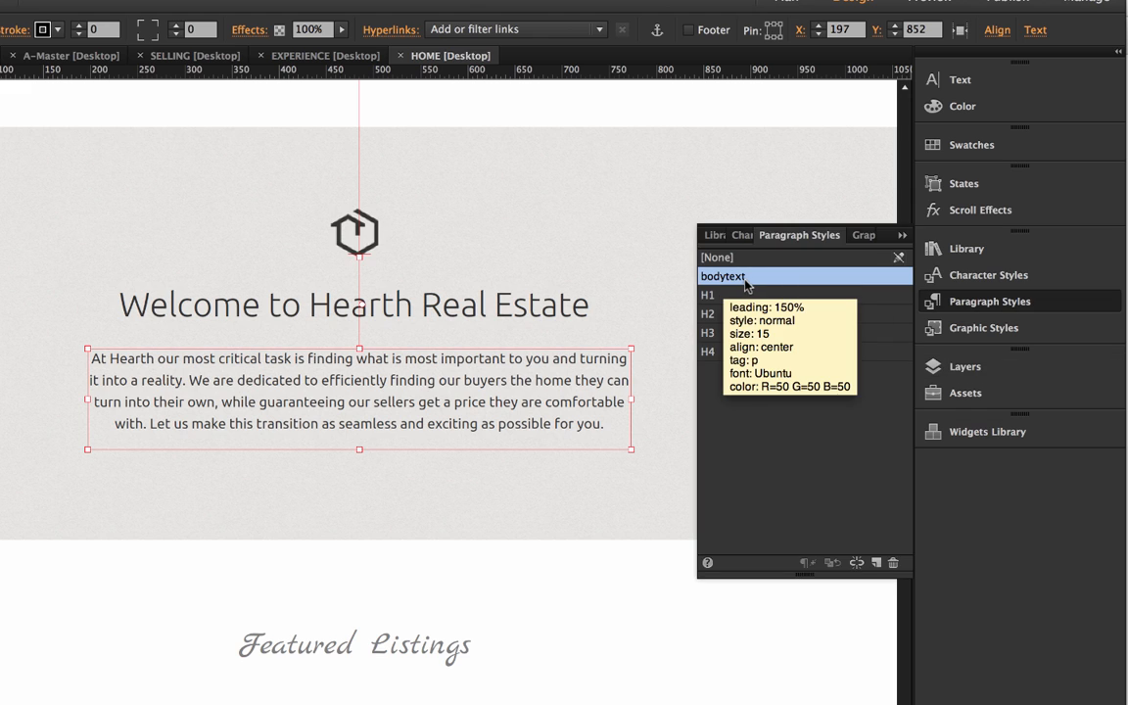
double_click(429, 400)
key(super+a)
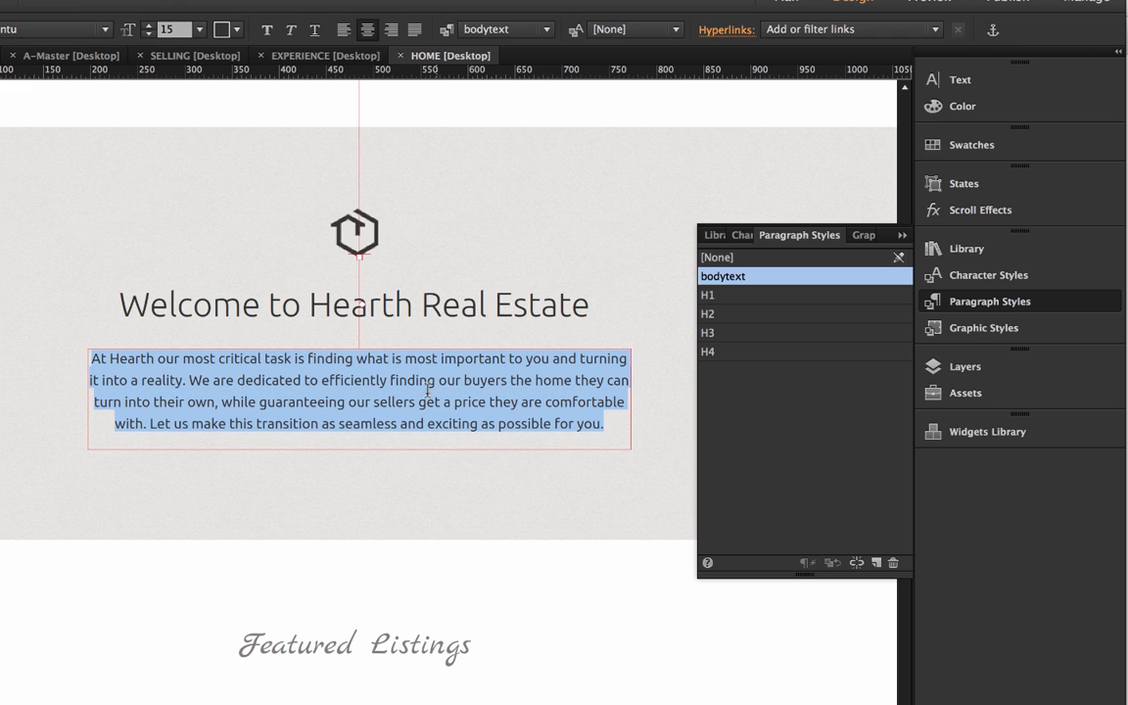
click(977, 84)
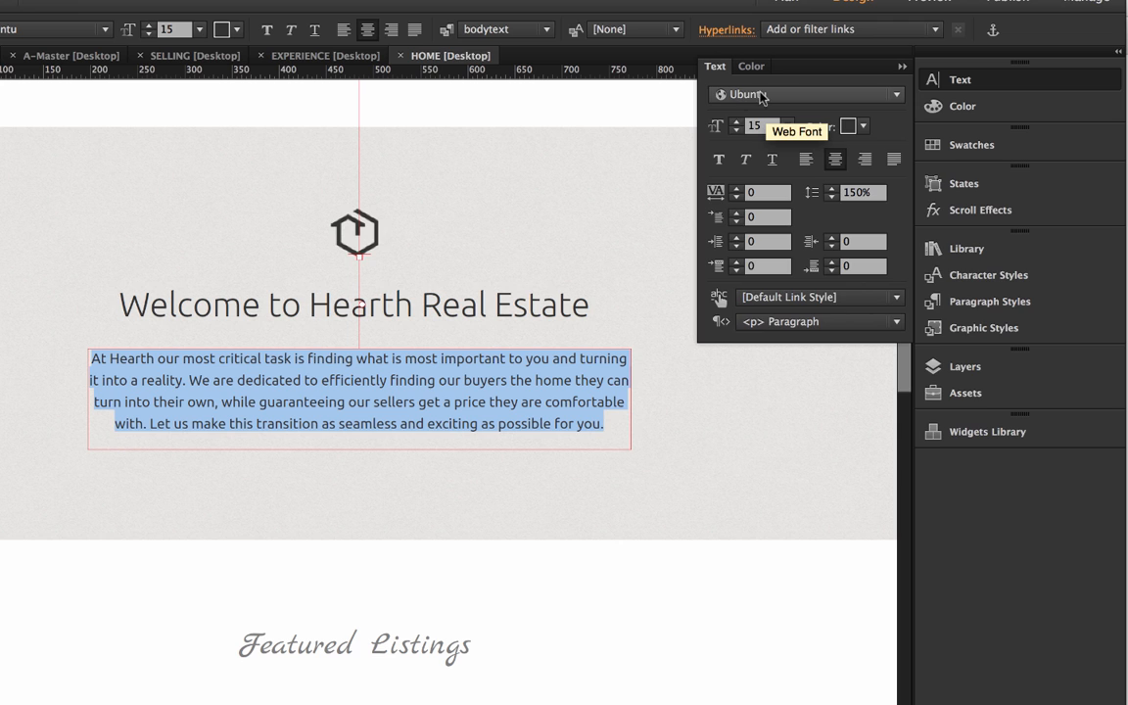
click(762, 95)
mouse_move(801, 237)
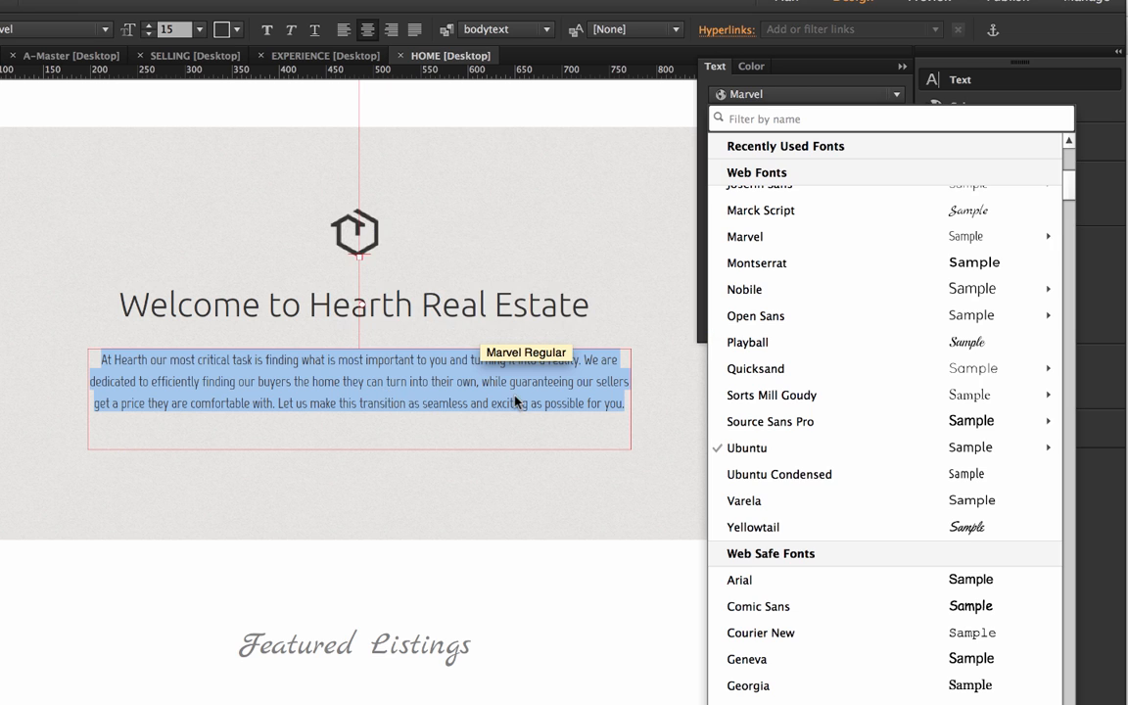
click(588, 403)
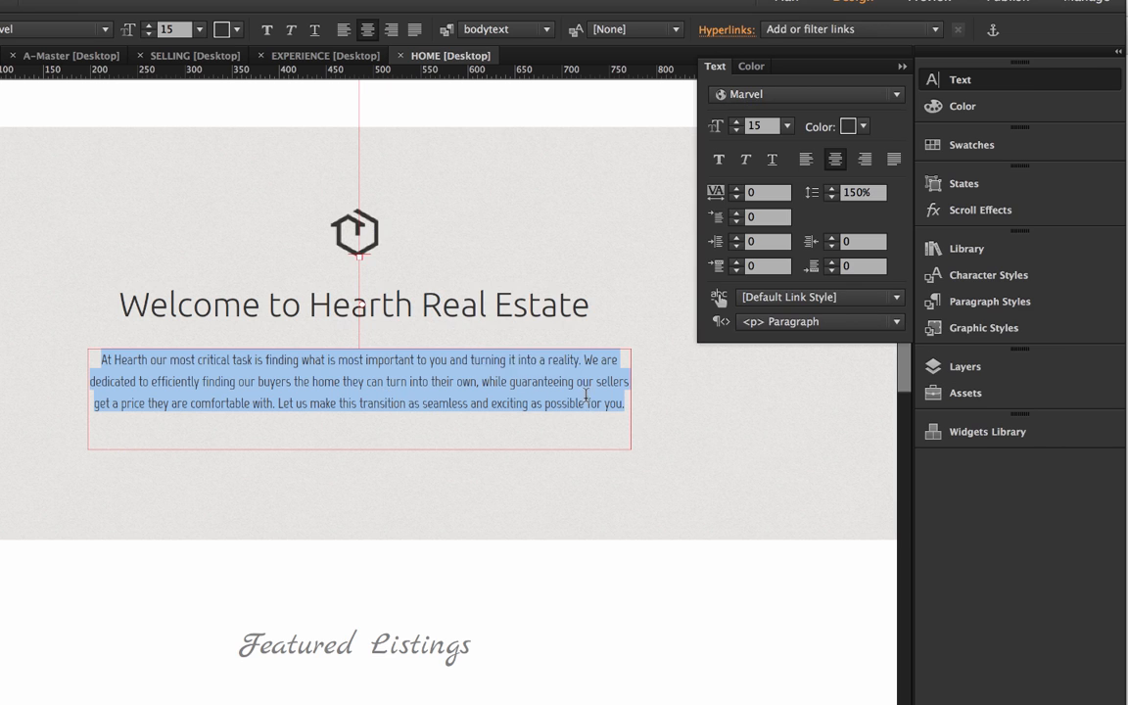
click(597, 401)
triple_click(600, 407)
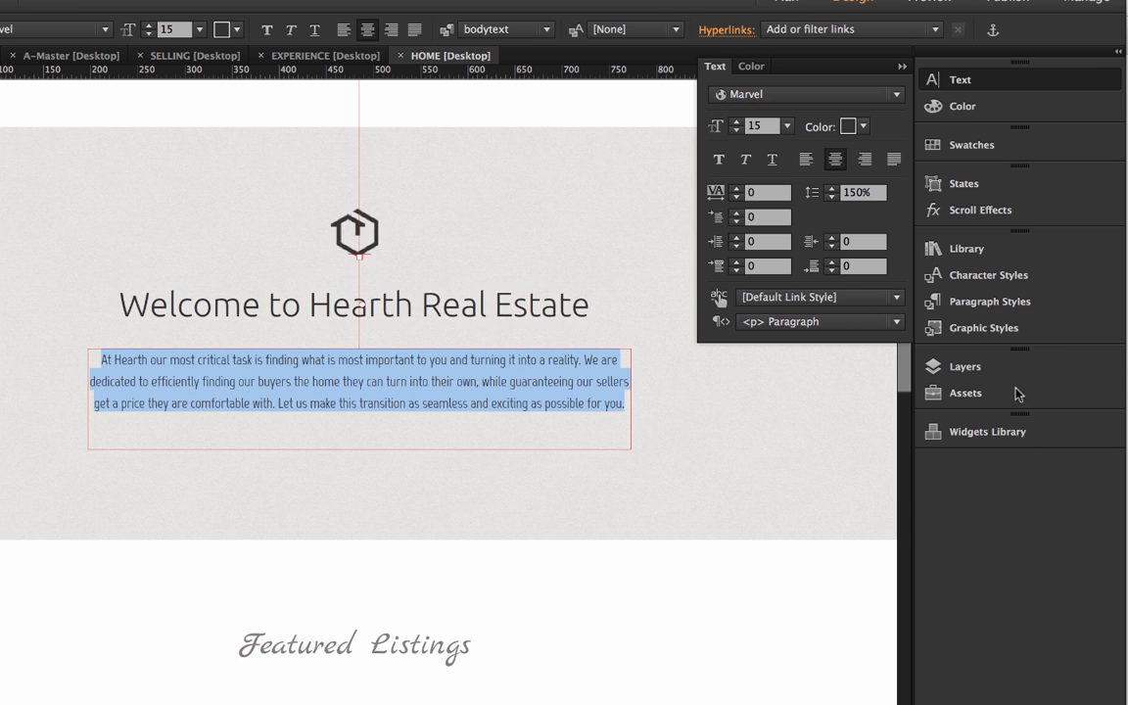
Redefine the bodytext paragraph style from the reformatted welcome paragraph and finish editing the text
click(1039, 302)
mouse_move(744, 282)
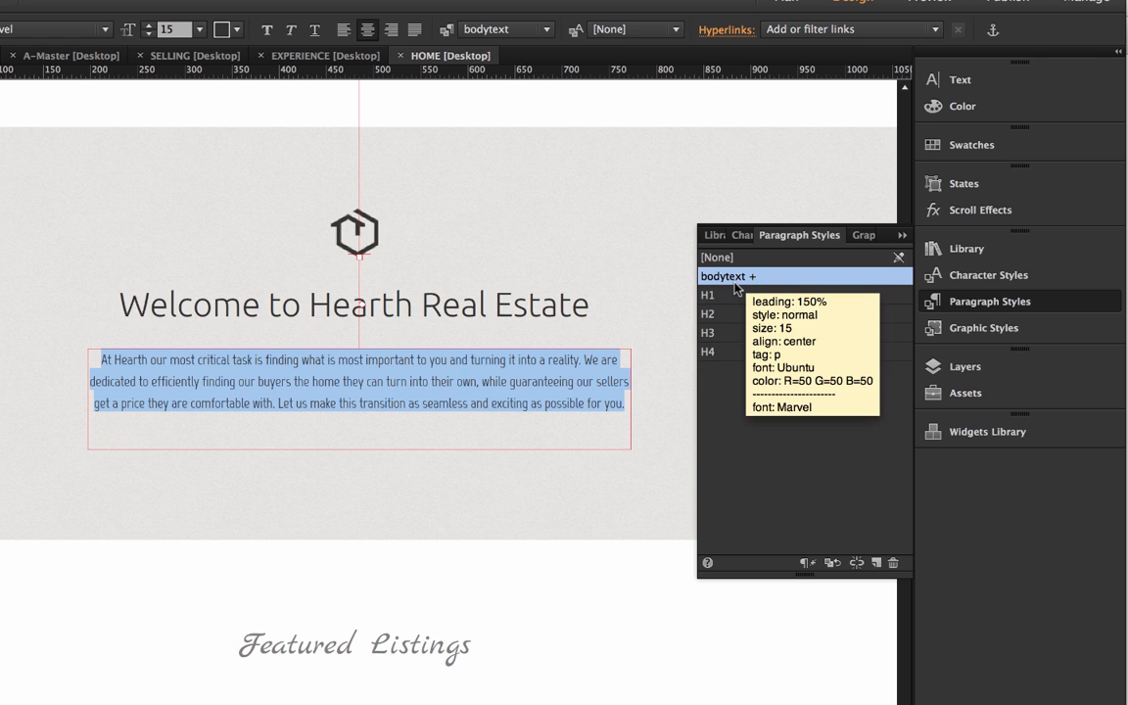
right_click(741, 283)
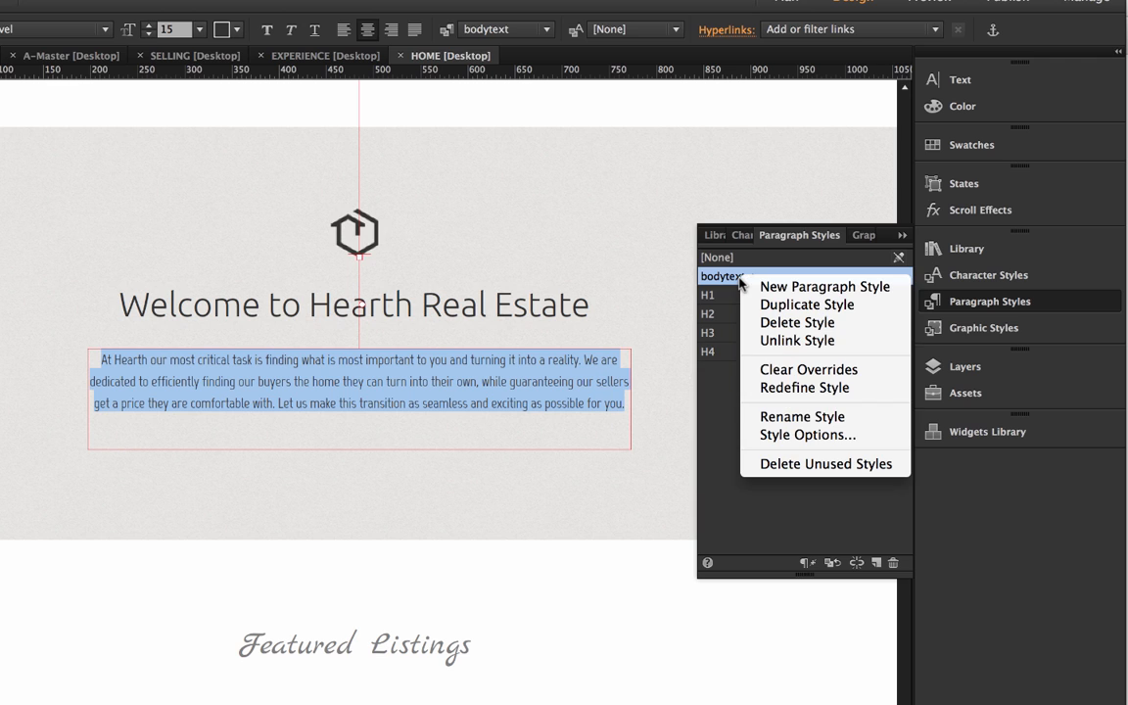
click(809, 389)
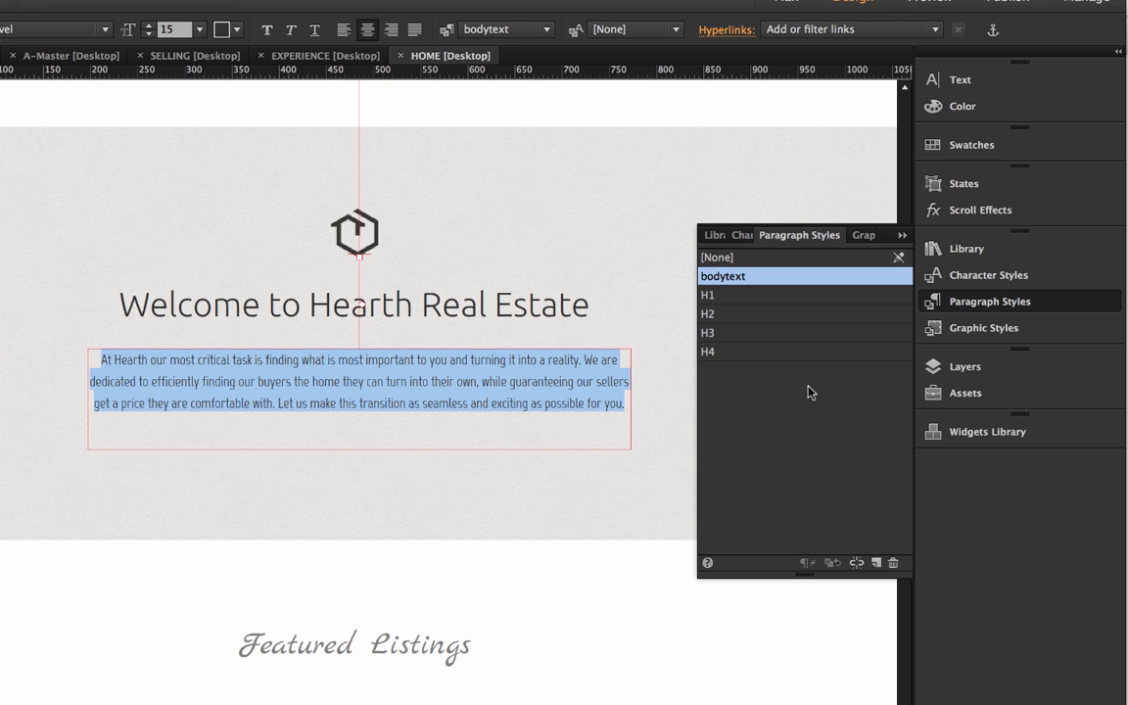
key(Escape)
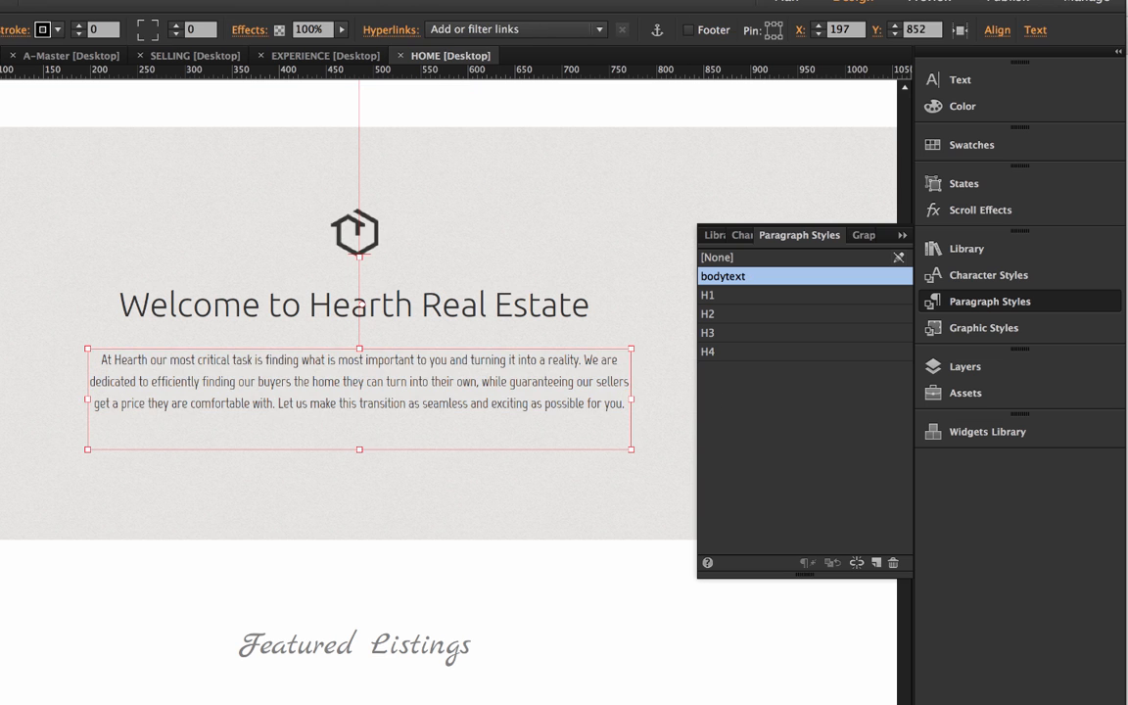
Check the body text in the HOME page's listing descriptions and in the agent section above the footer
click(322, 560)
scroll(322, 559, down, 3)
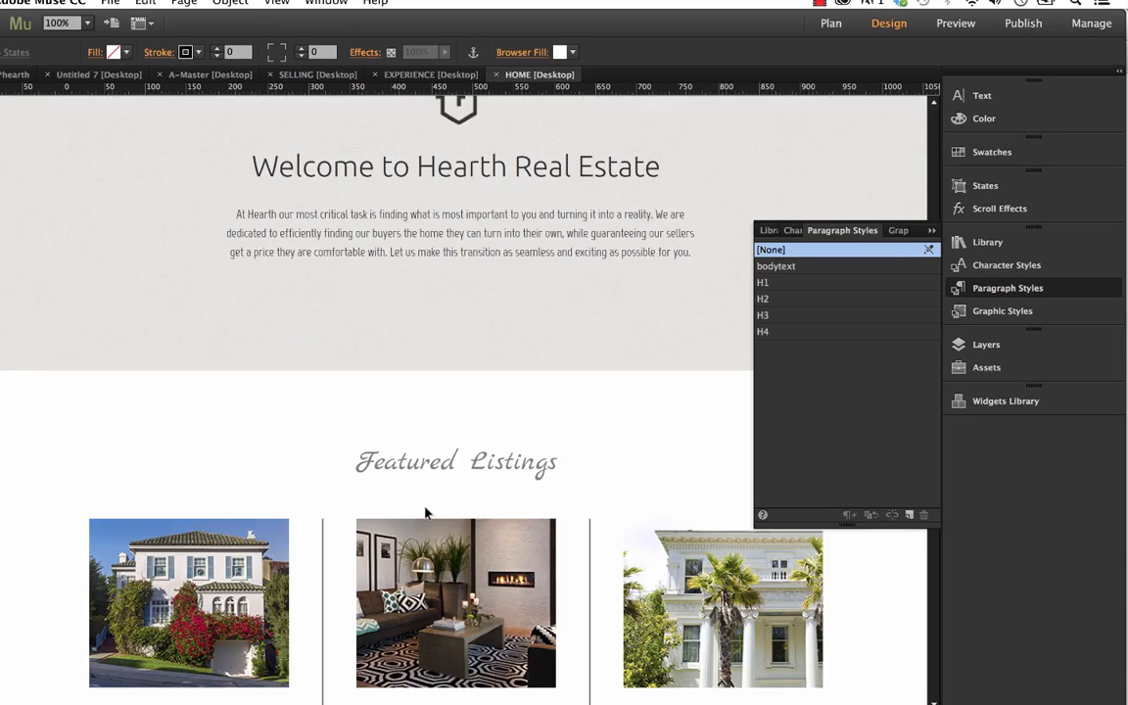
scroll(425, 512, down, 4)
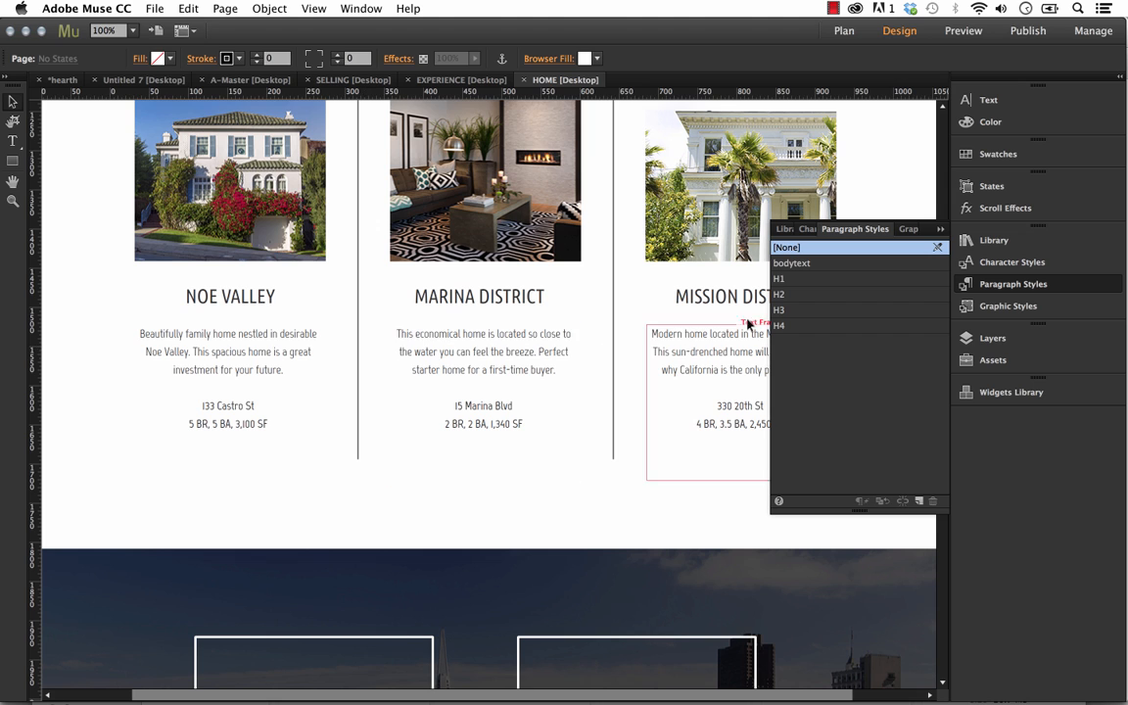
click(941, 229)
scroll(747, 420, down, 7)
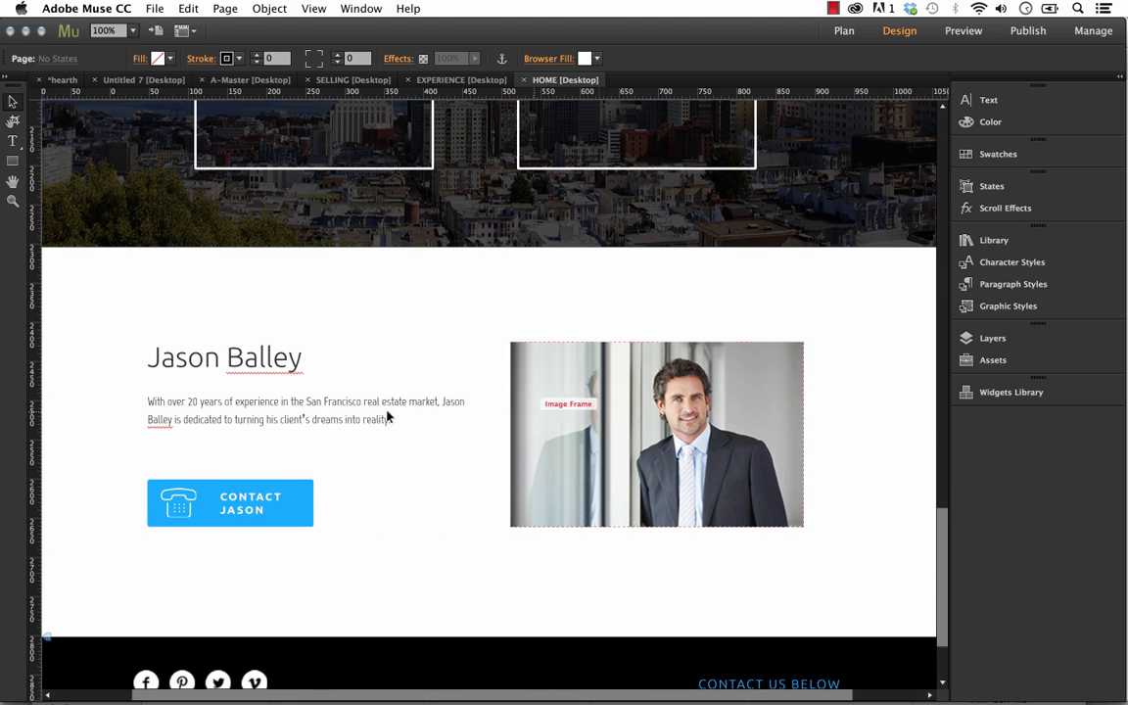
click(321, 422)
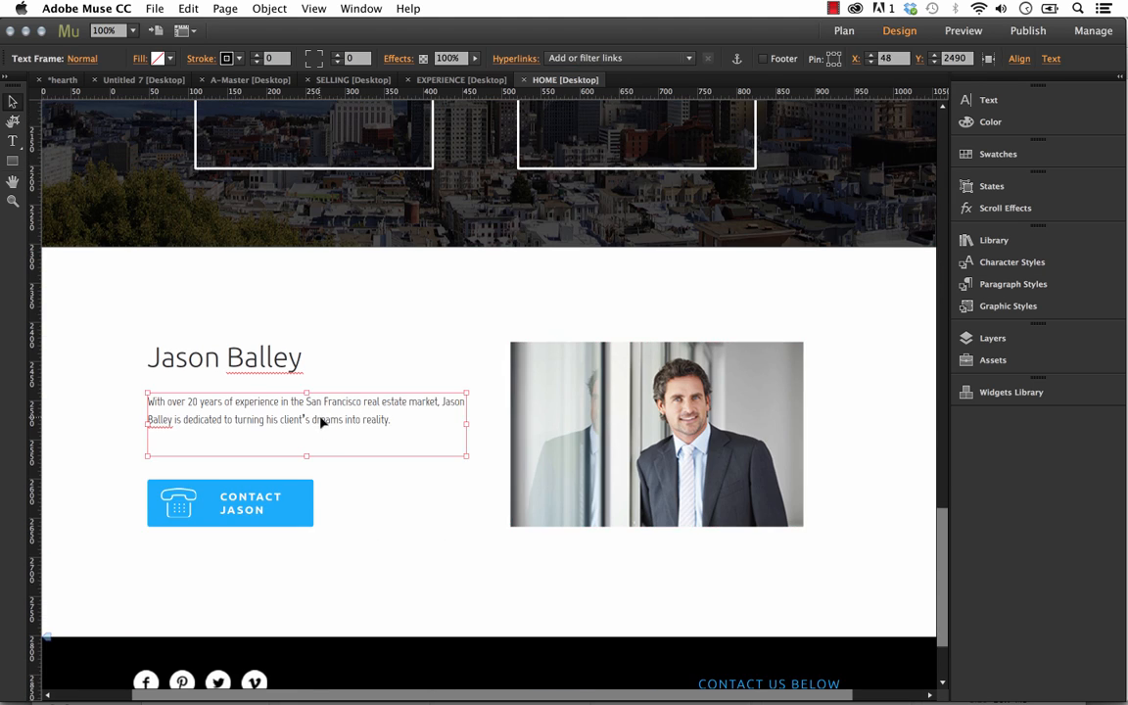
scroll(382, 449, up, 2)
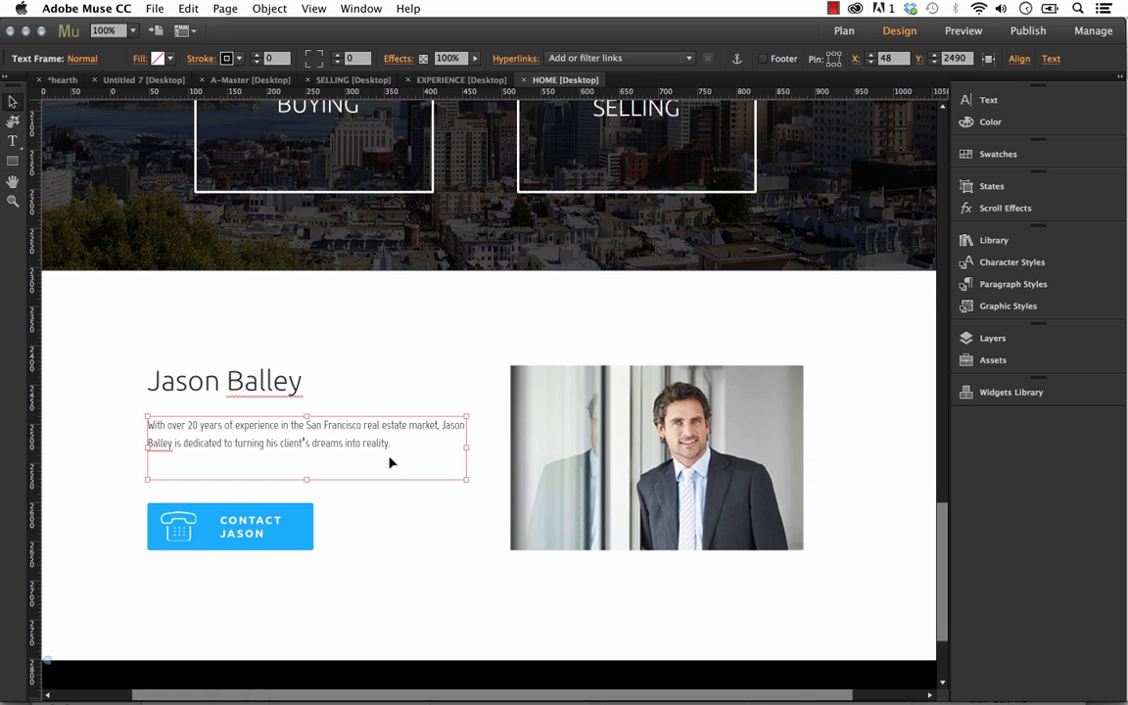
Open the SELLING page from the sitemap and check its body text down to the Home Evaluation section
click(67, 80)
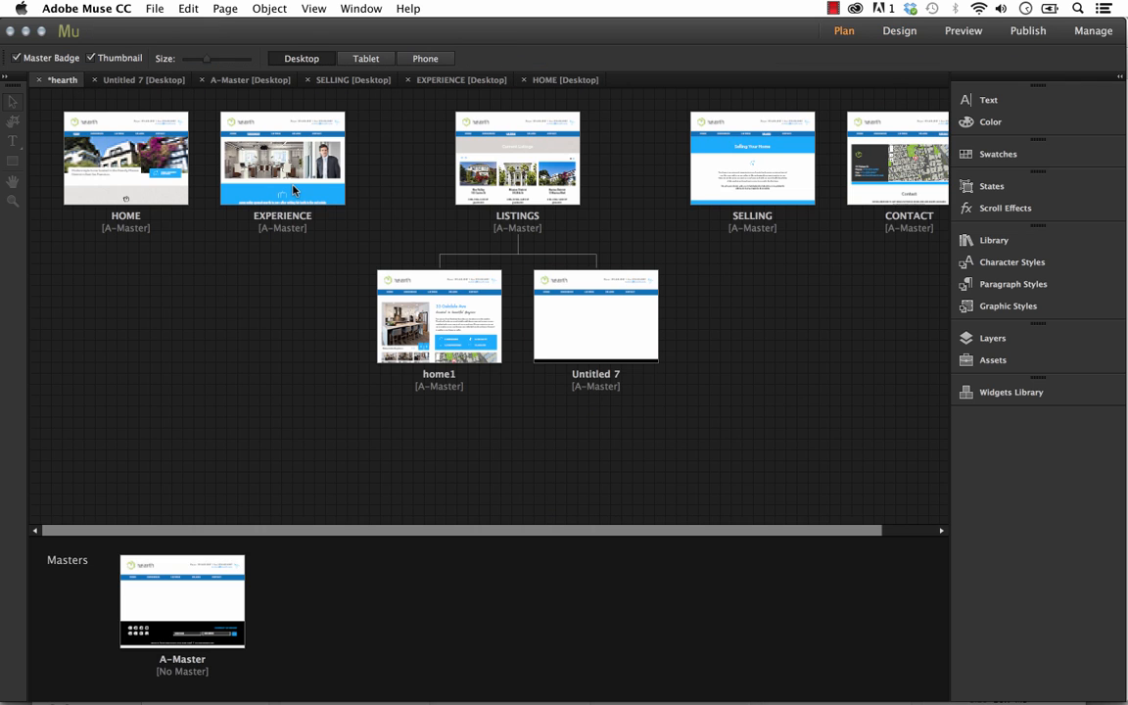
double_click(755, 167)
click(516, 481)
scroll(538, 480, down, 1)
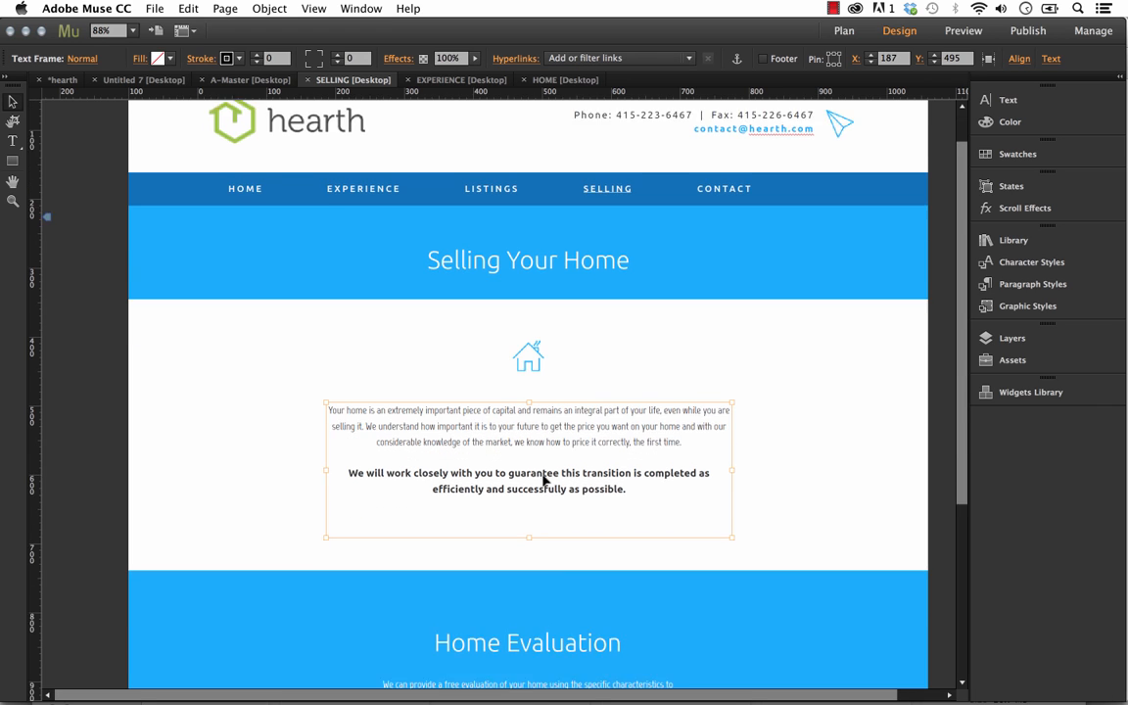
scroll(546, 480, down, 5)
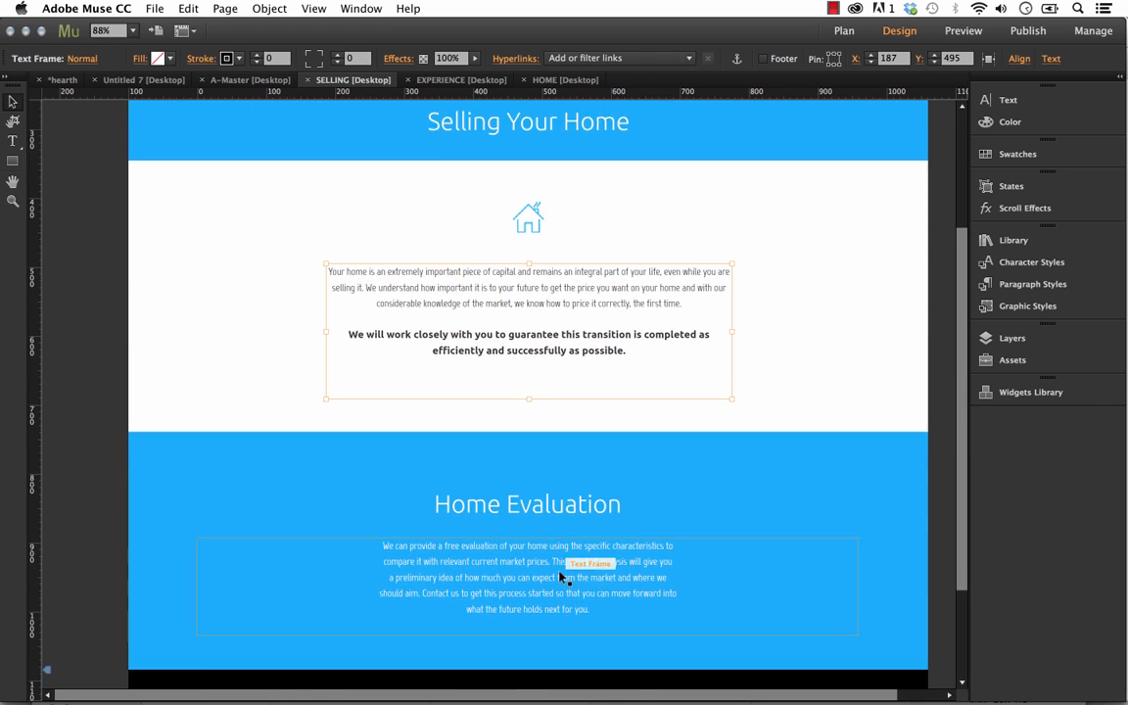
scroll(561, 577, down, 2)
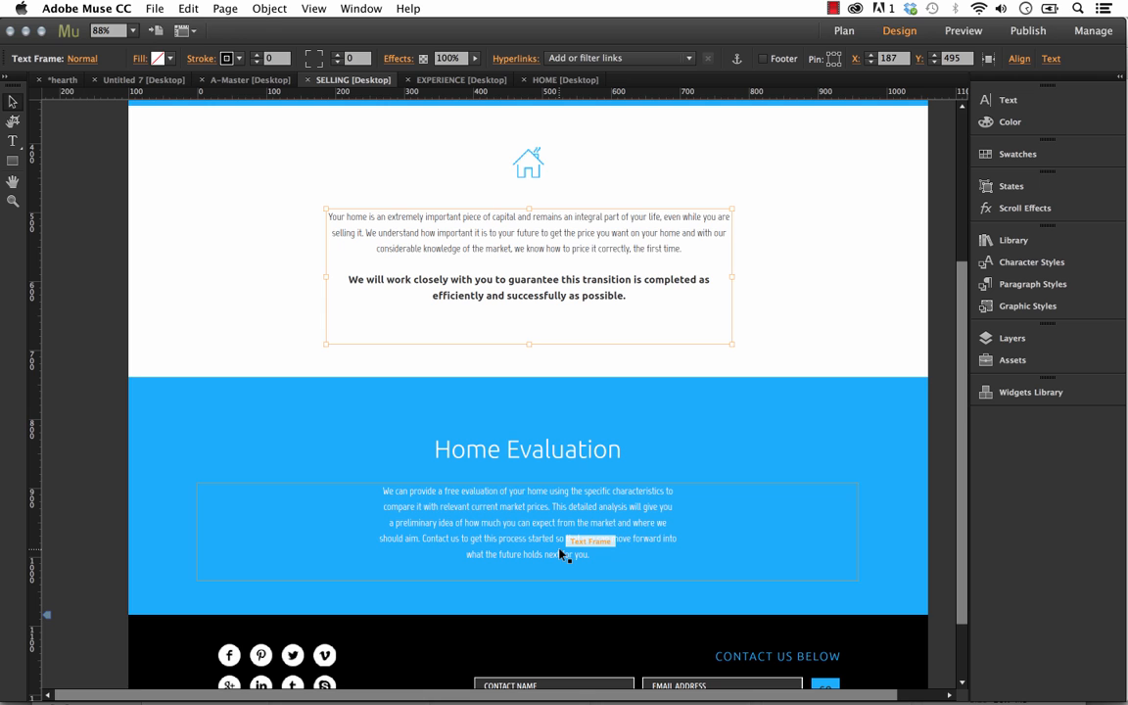
scroll(548, 529, up, 4)
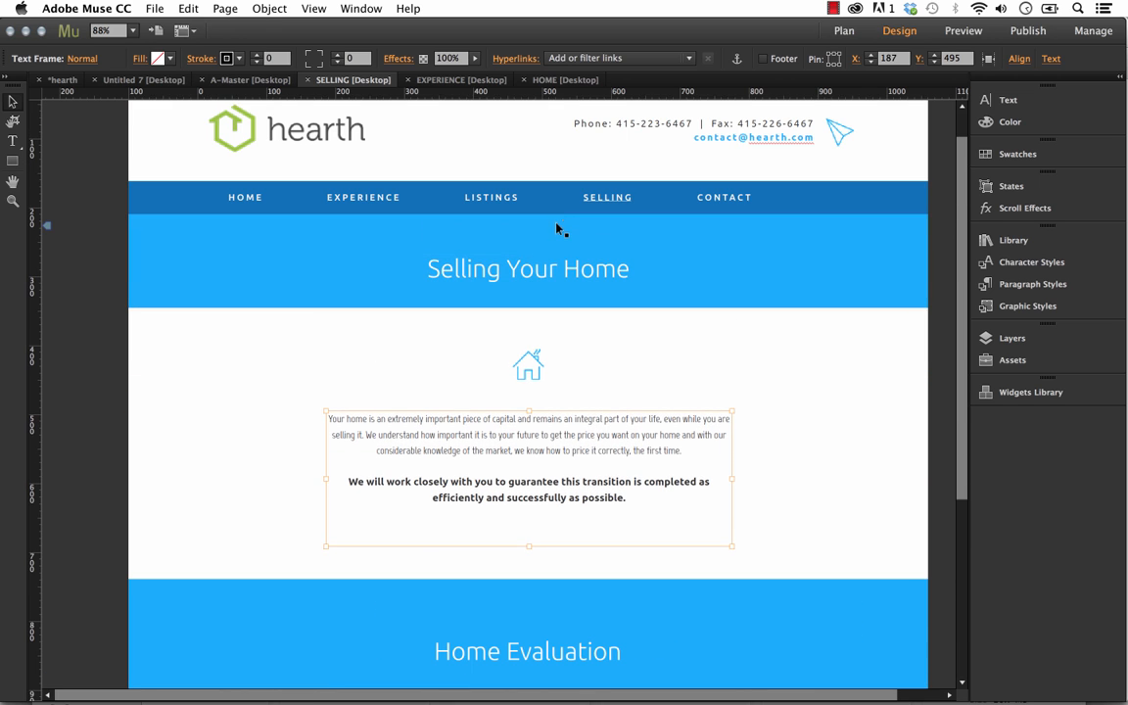
Set the font of the "Selling Your Home" heading to the Montserrat web font
click(564, 270)
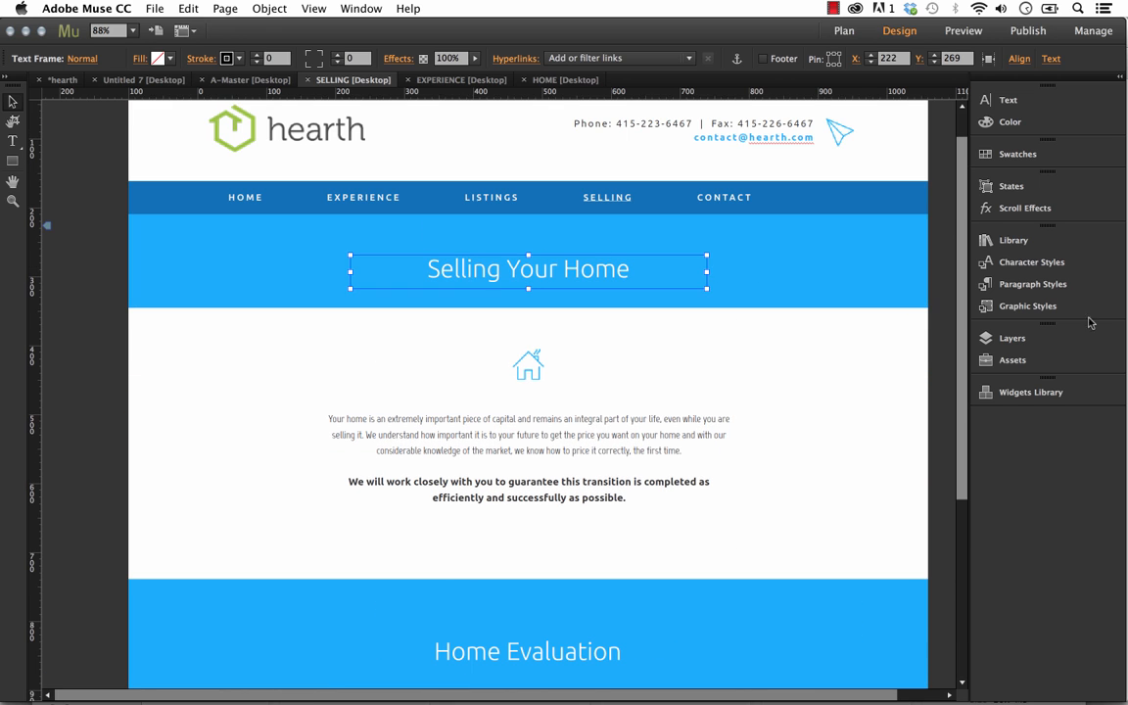
click(977, 286)
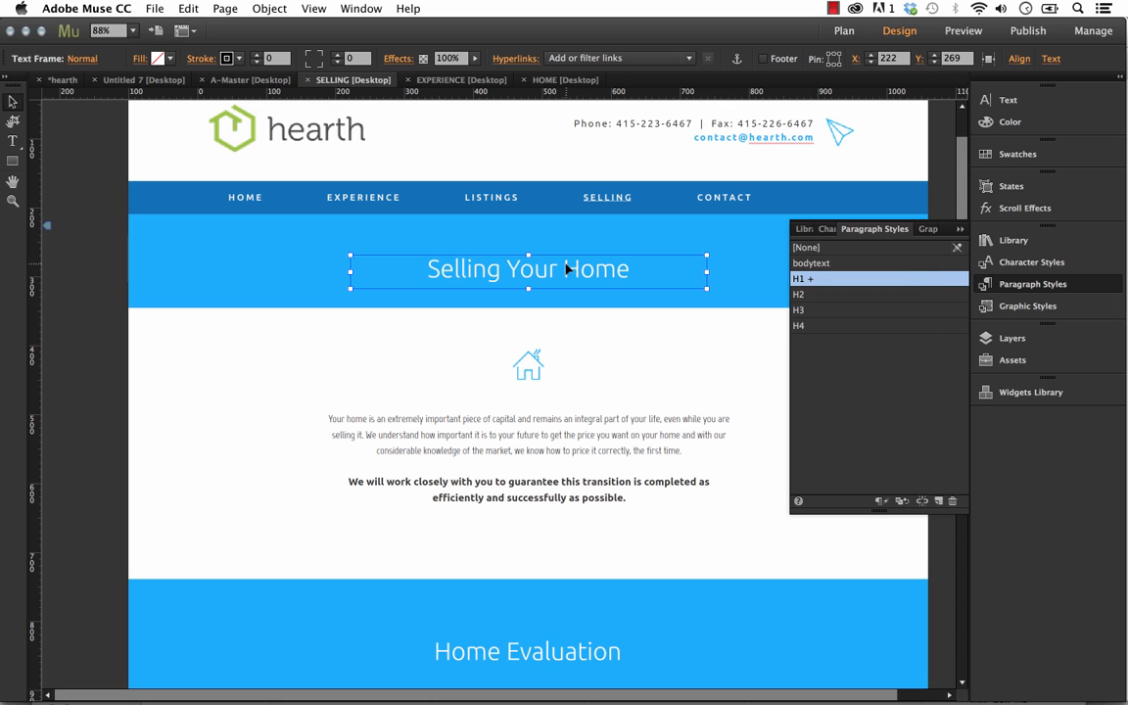
click(1043, 102)
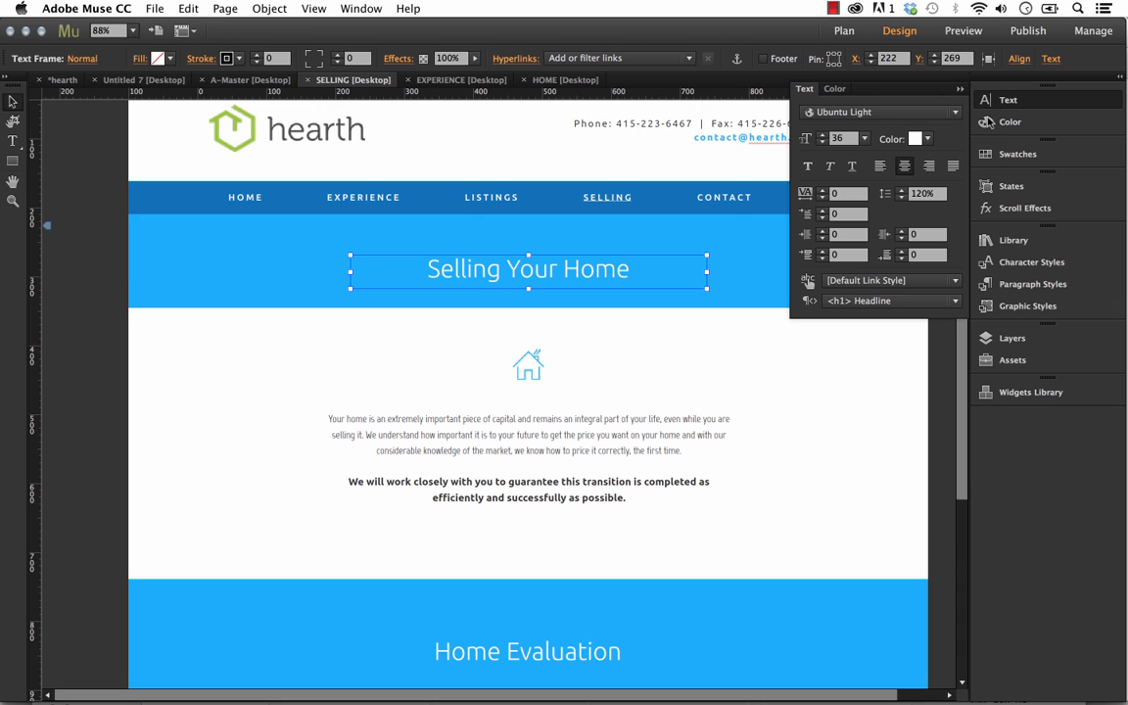
click(890, 112)
click(893, 254)
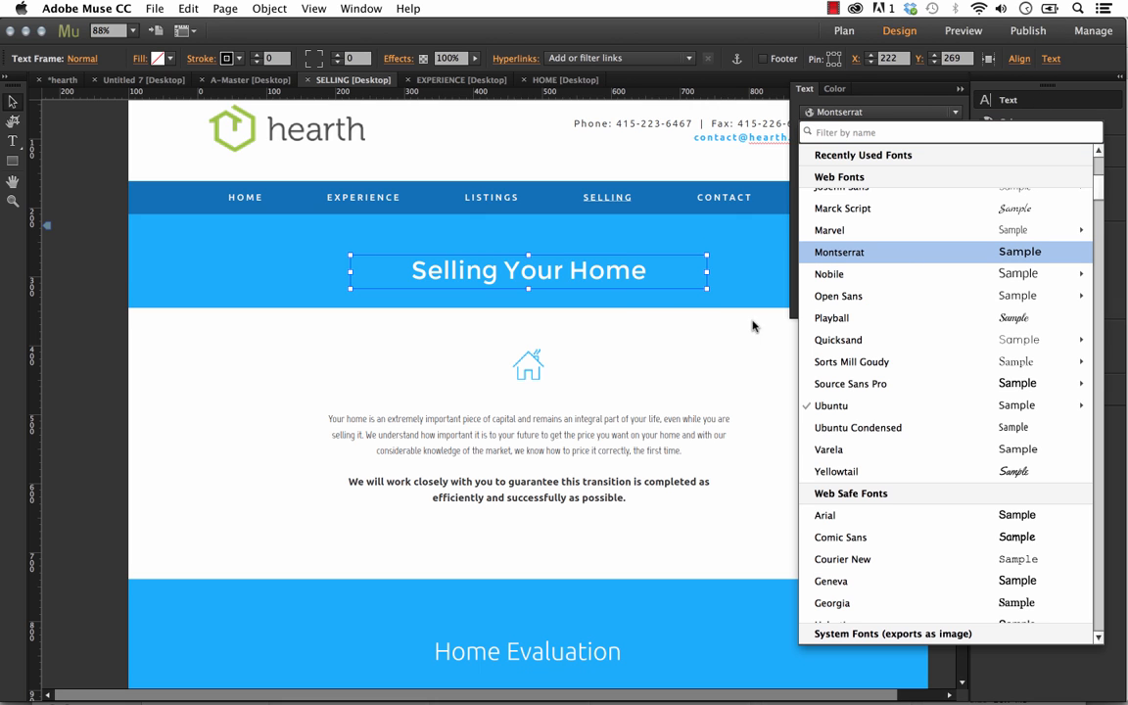
click(702, 364)
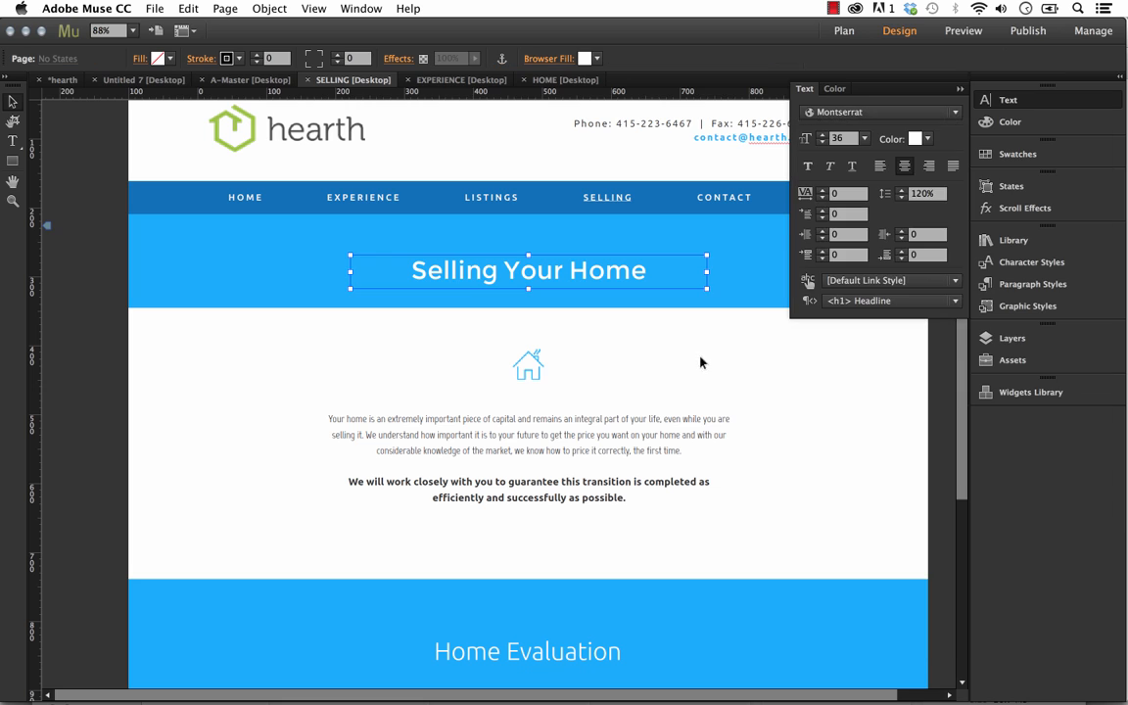
Redefine the H1 paragraph style from the "Selling Your Home" heading and check the Home Evaluation heading
click(1063, 286)
click(632, 266)
click(809, 279)
right_click(811, 281)
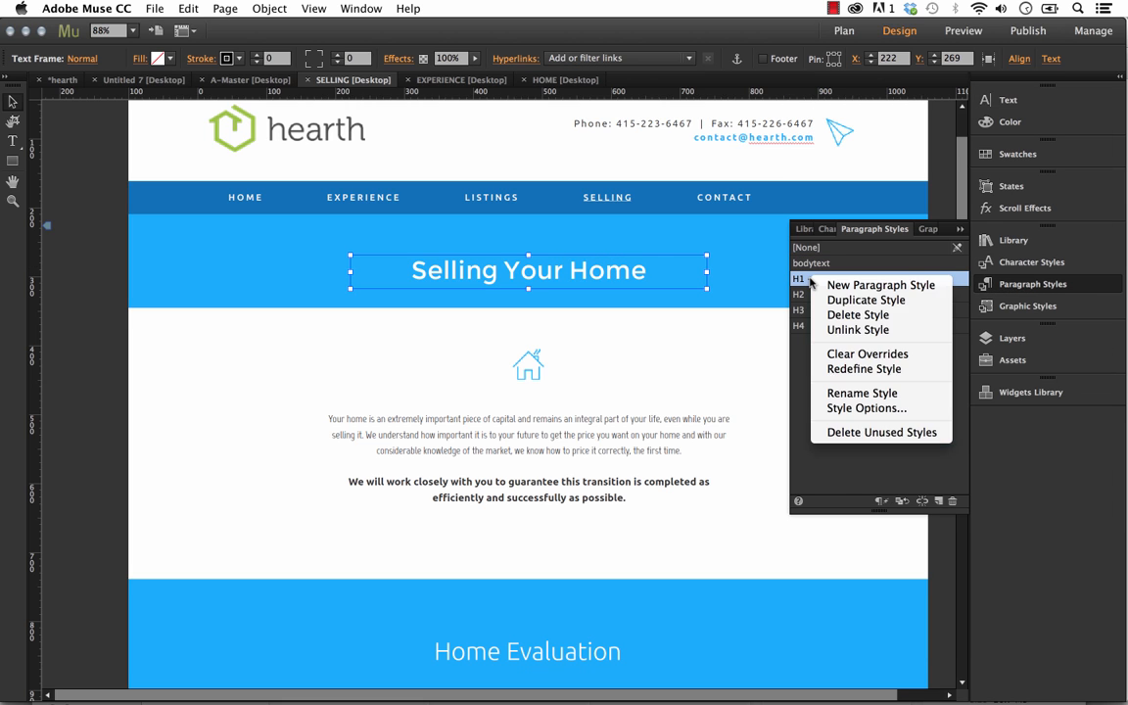
click(867, 369)
click(740, 342)
scroll(740, 342, down, 3)
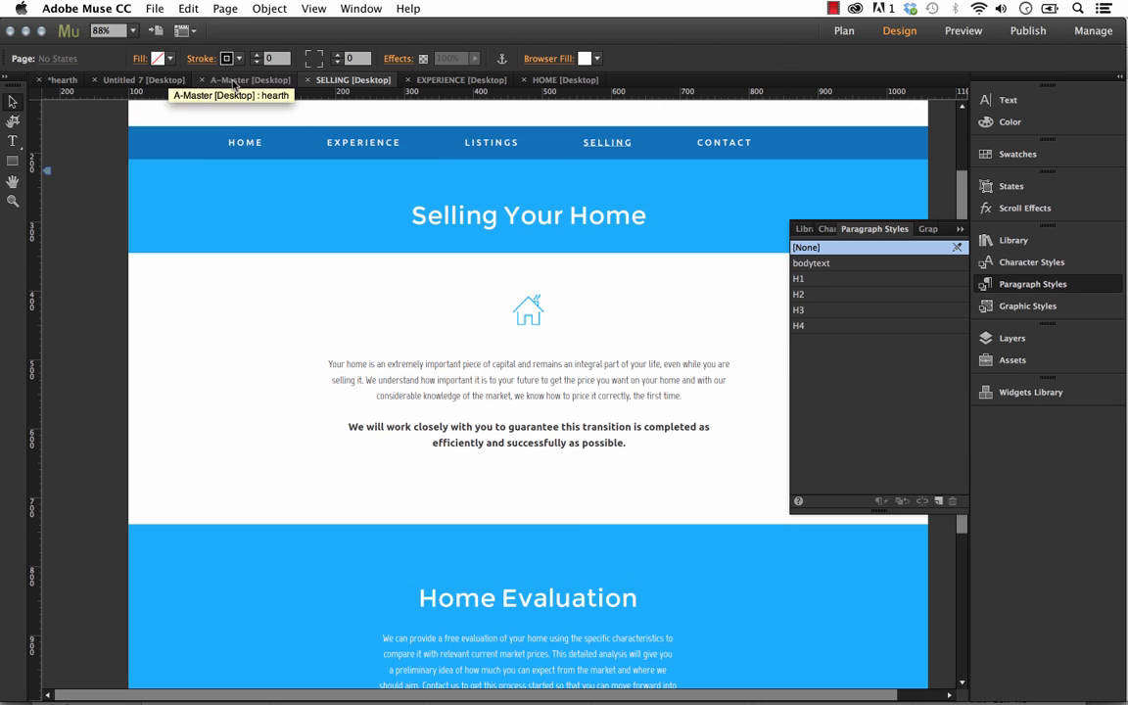
Examine the headings on the EXPERIENCE page and on the HOME page down to the agent section
click(144, 81)
click(453, 82)
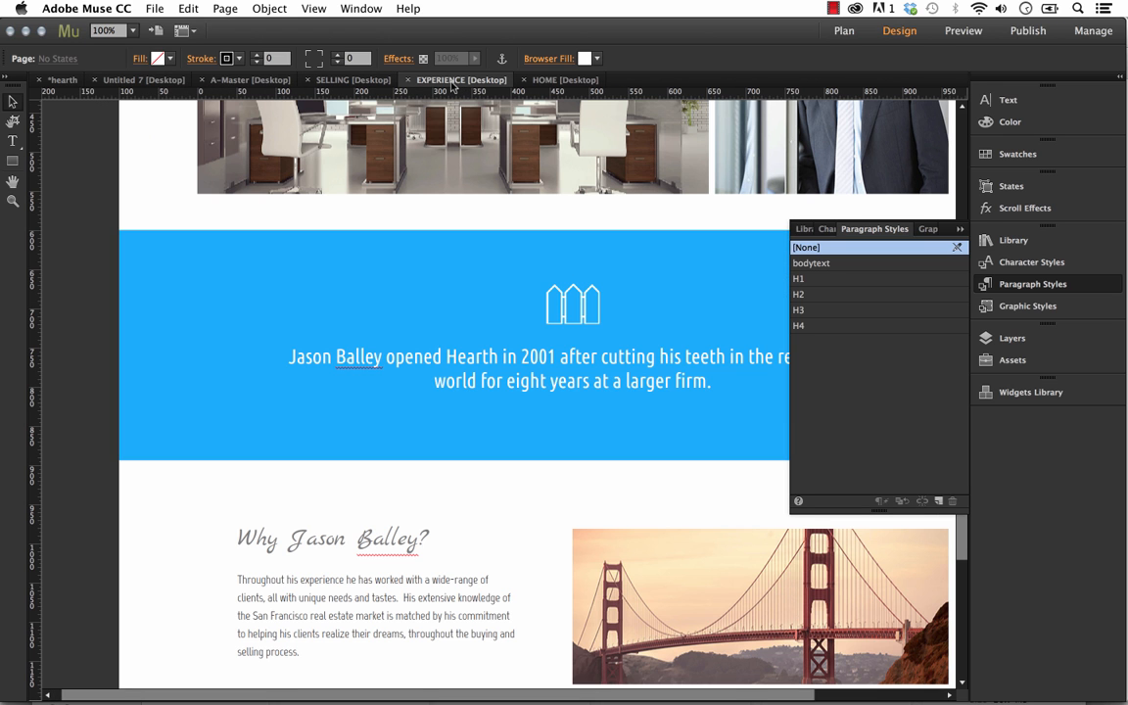
click(959, 231)
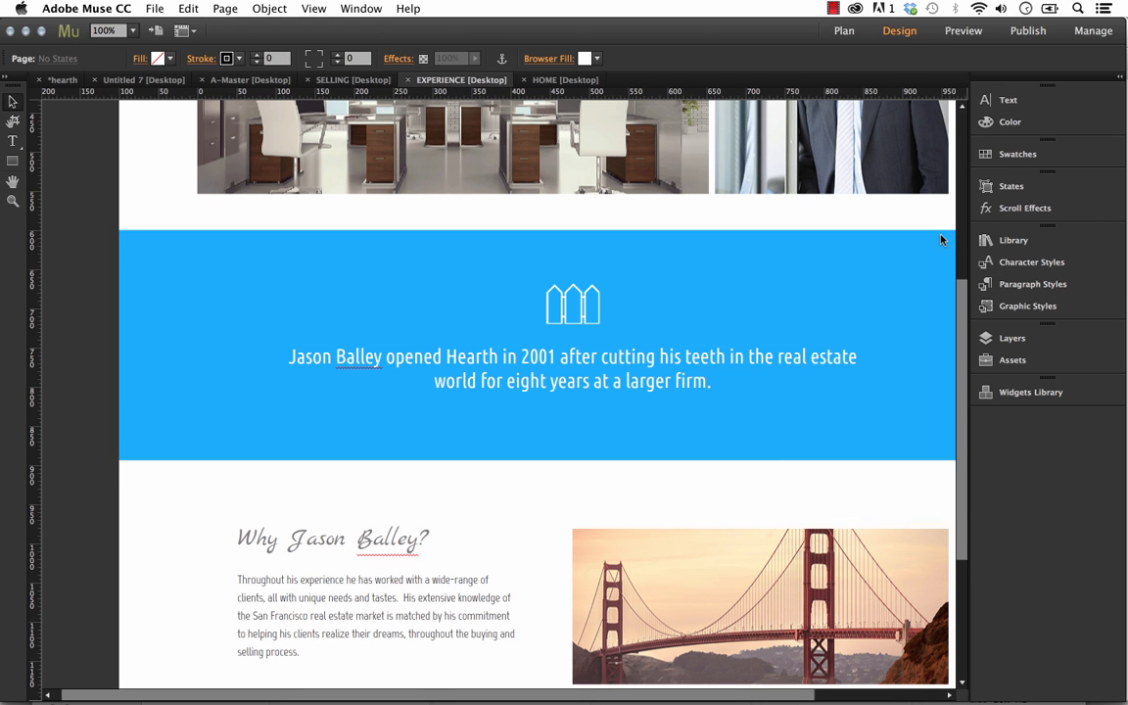
scroll(697, 297, up, 5)
click(560, 81)
scroll(736, 475, up, 10)
scroll(440, 528, down, 5)
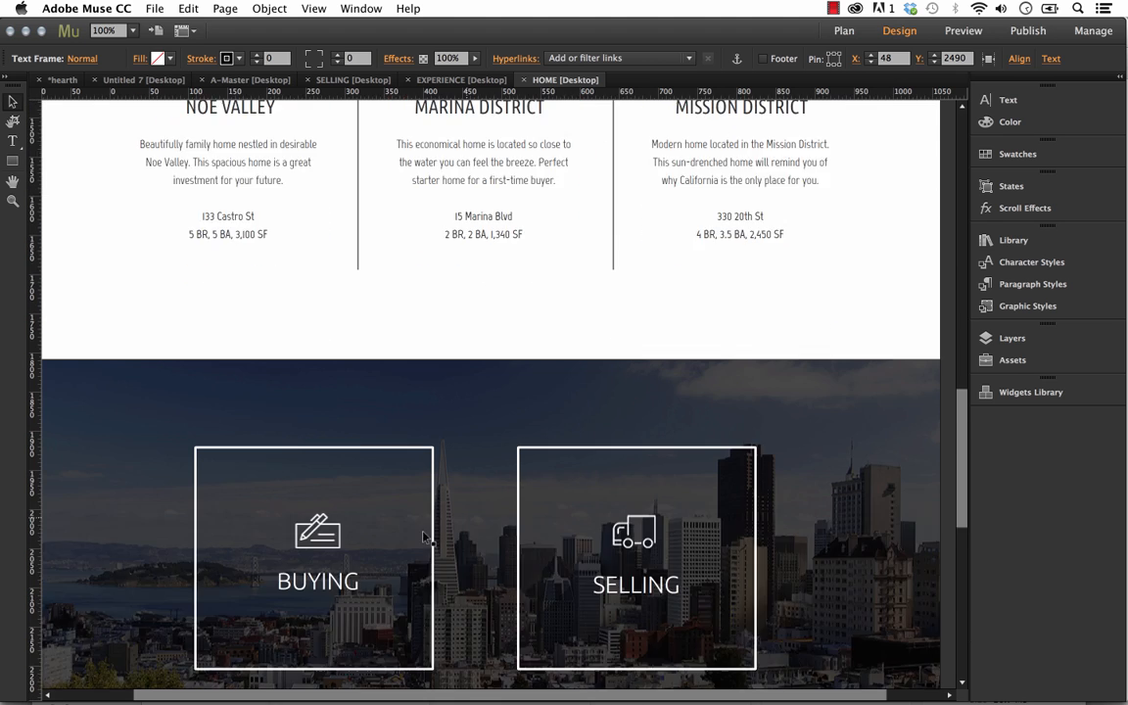
scroll(284, 549, down, 5)
Recolor the agent's name heading above the biography on the HOME page with the darkest blue swatch
click(250, 588)
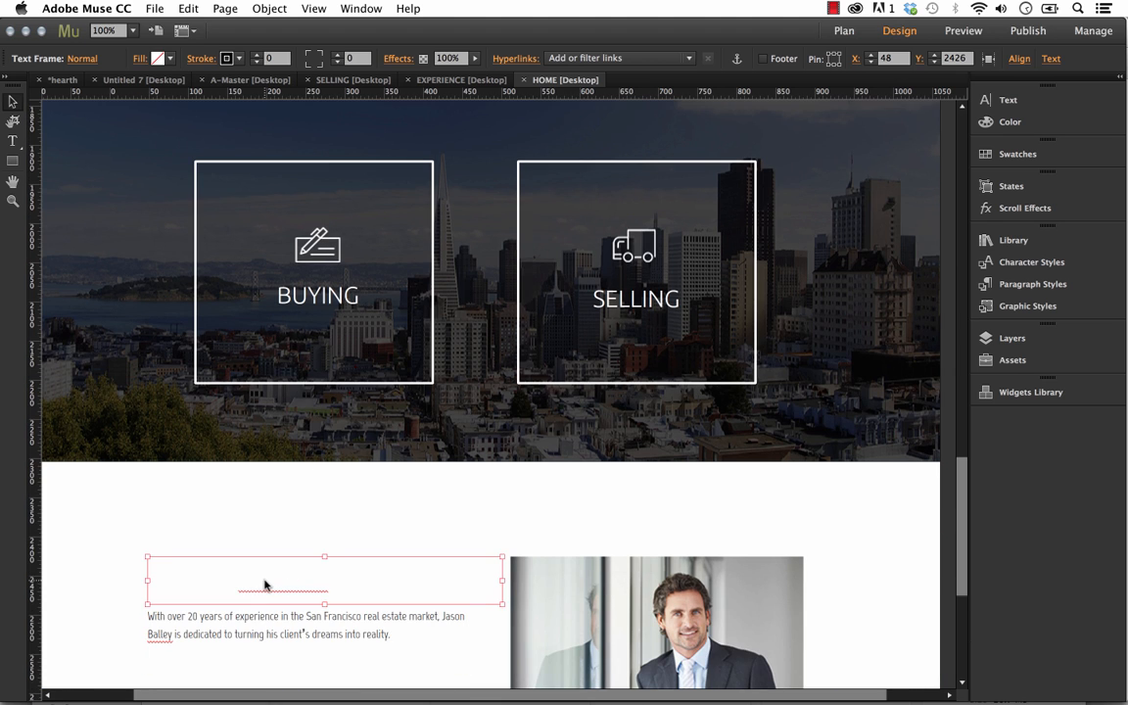
triple_click(264, 585)
click(1017, 153)
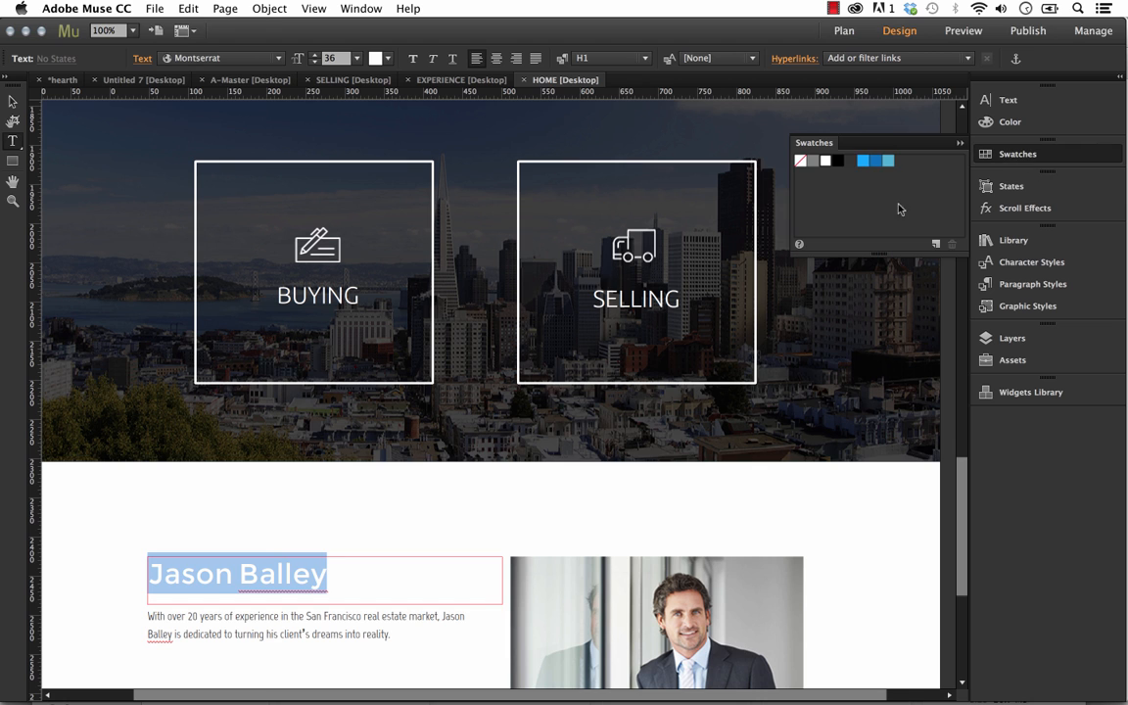
click(876, 161)
click(13, 100)
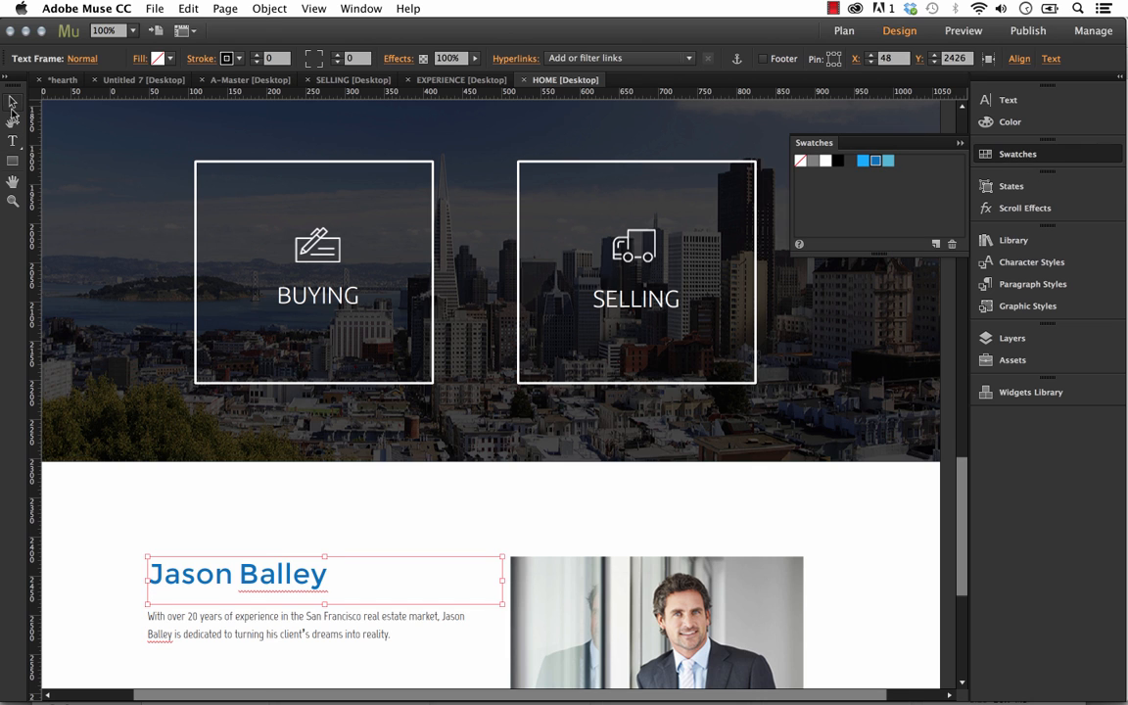
click(427, 506)
Look over the HOME page from the welcome section up to the hero image and navigation bar
scroll(431, 502, up, 15)
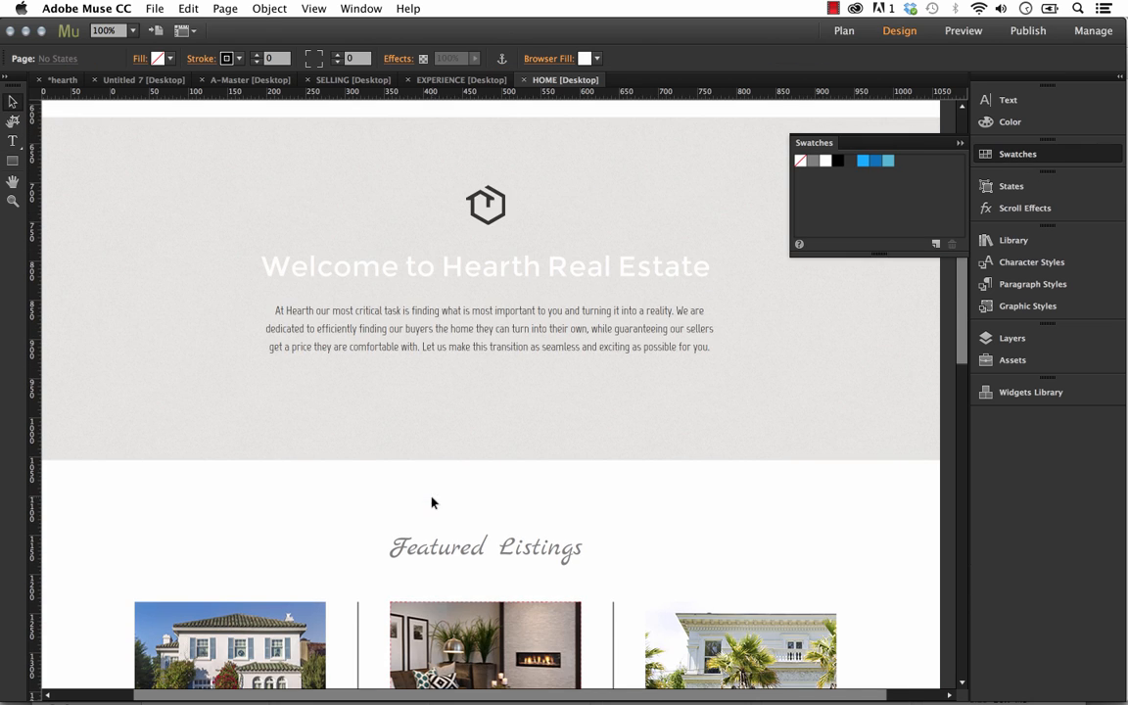
scroll(614, 474, up, 3)
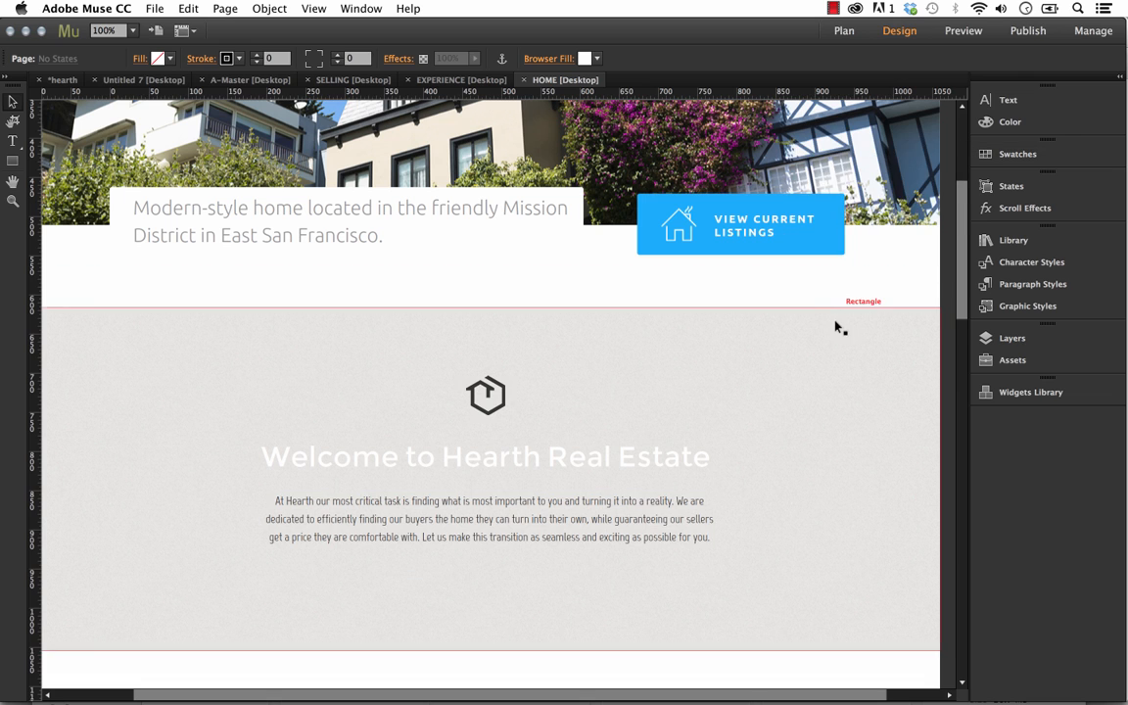
scroll(836, 327, up, 7)
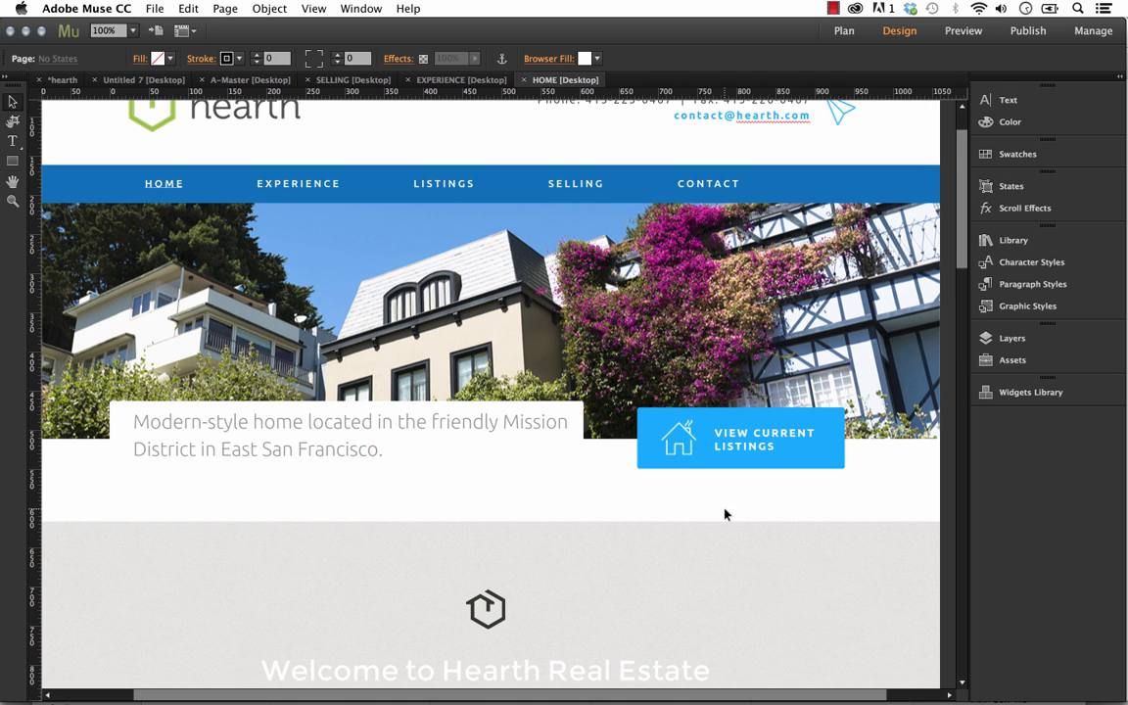
Open the A-Master page at 100% zoom and select the paper plane icon in the header
scroll(724, 514, up, 2)
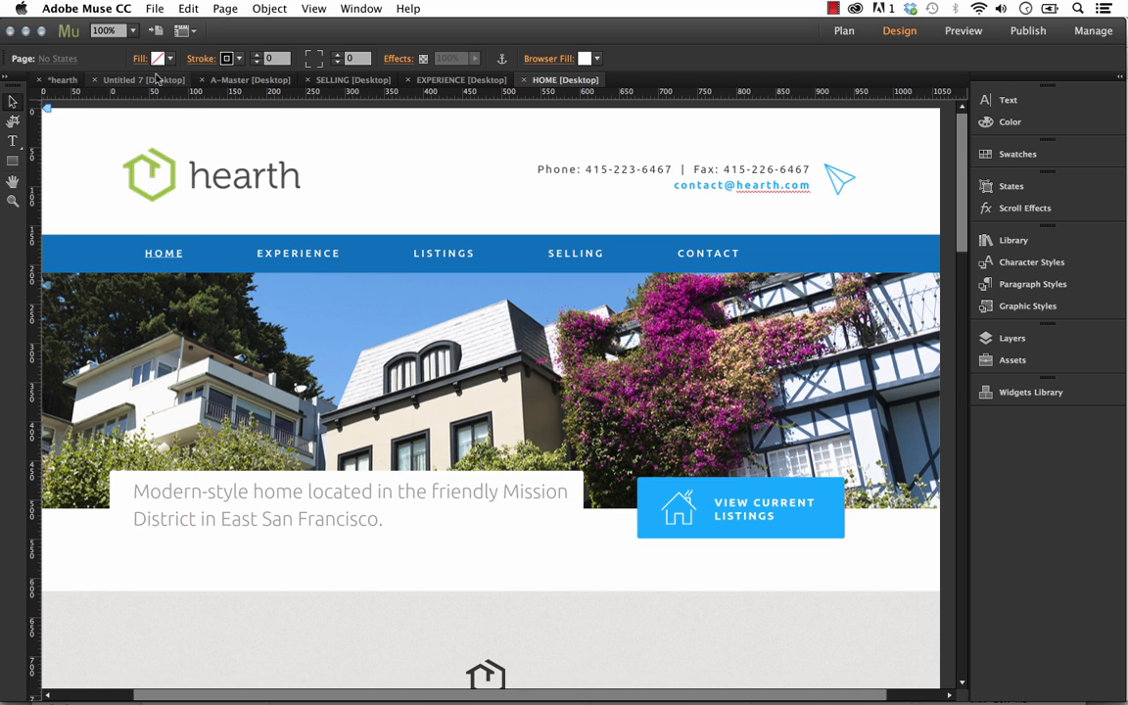
click(246, 79)
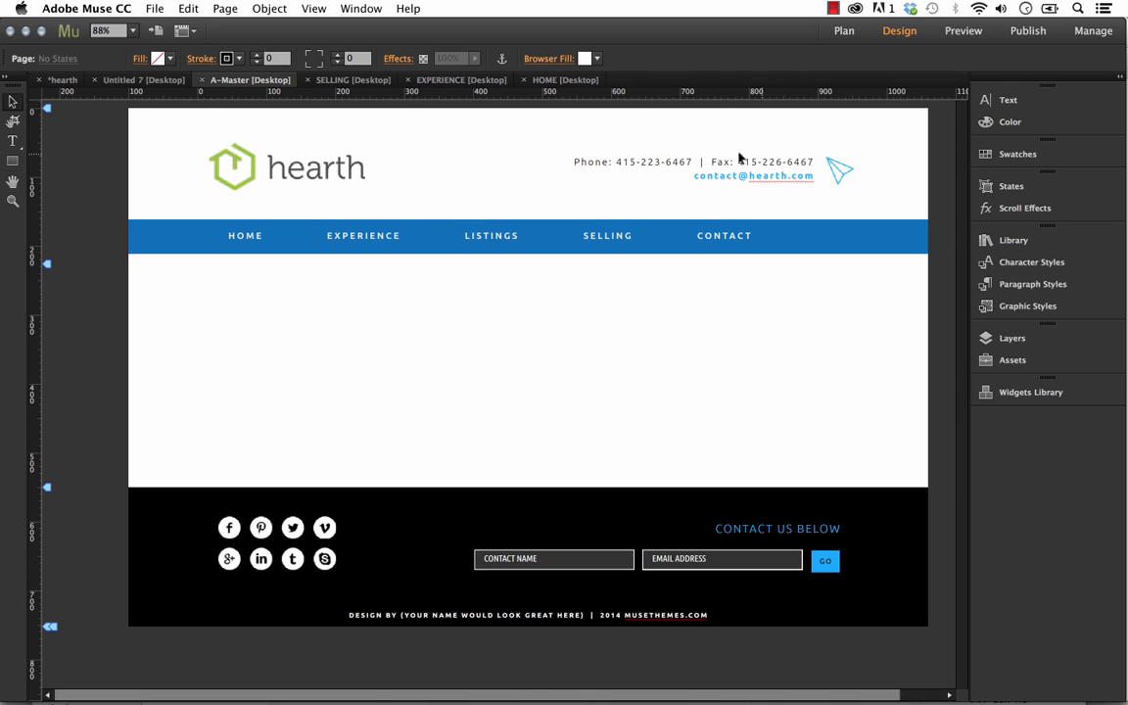
click(837, 174)
click(132, 31)
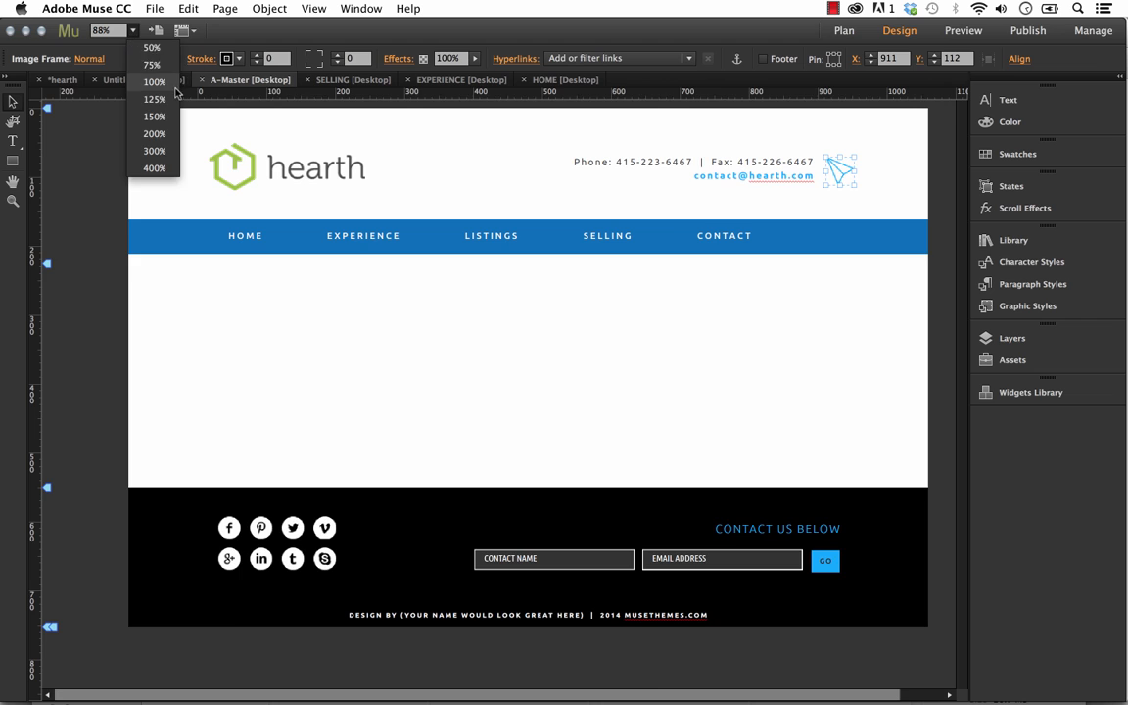
click(154, 82)
drag(883, 343, 612, 343)
click(798, 184)
click(763, 176)
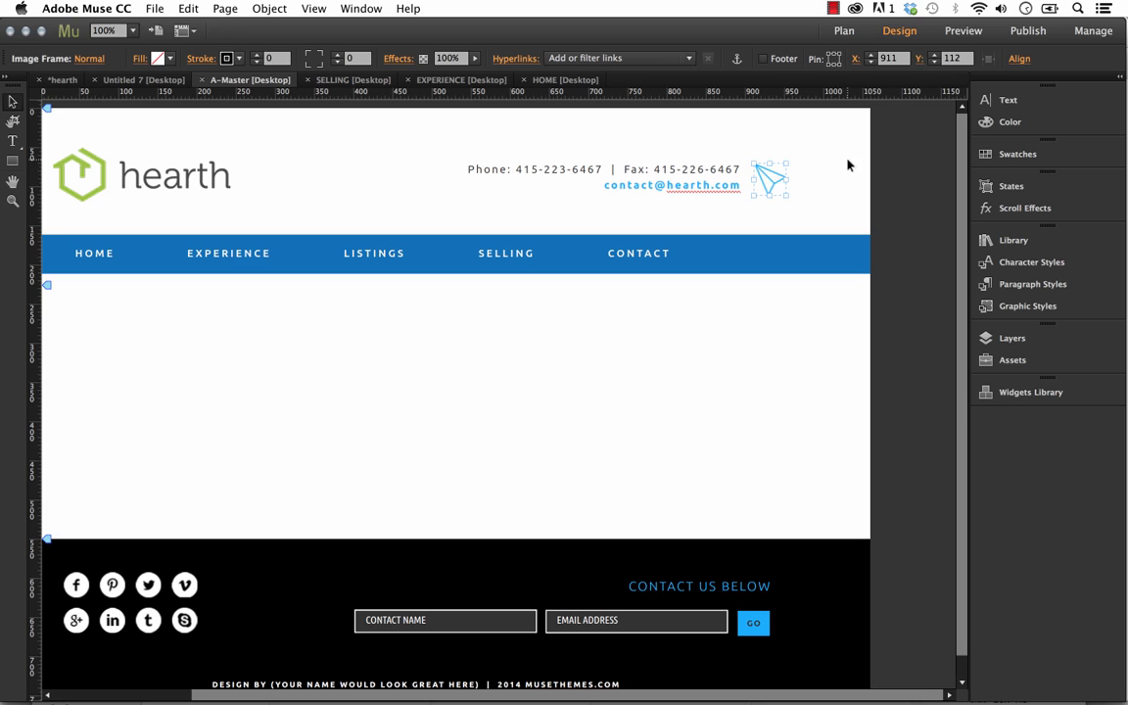
Try to recolor the paper plane icon by filling its frame with the bright blue swatch
click(1014, 154)
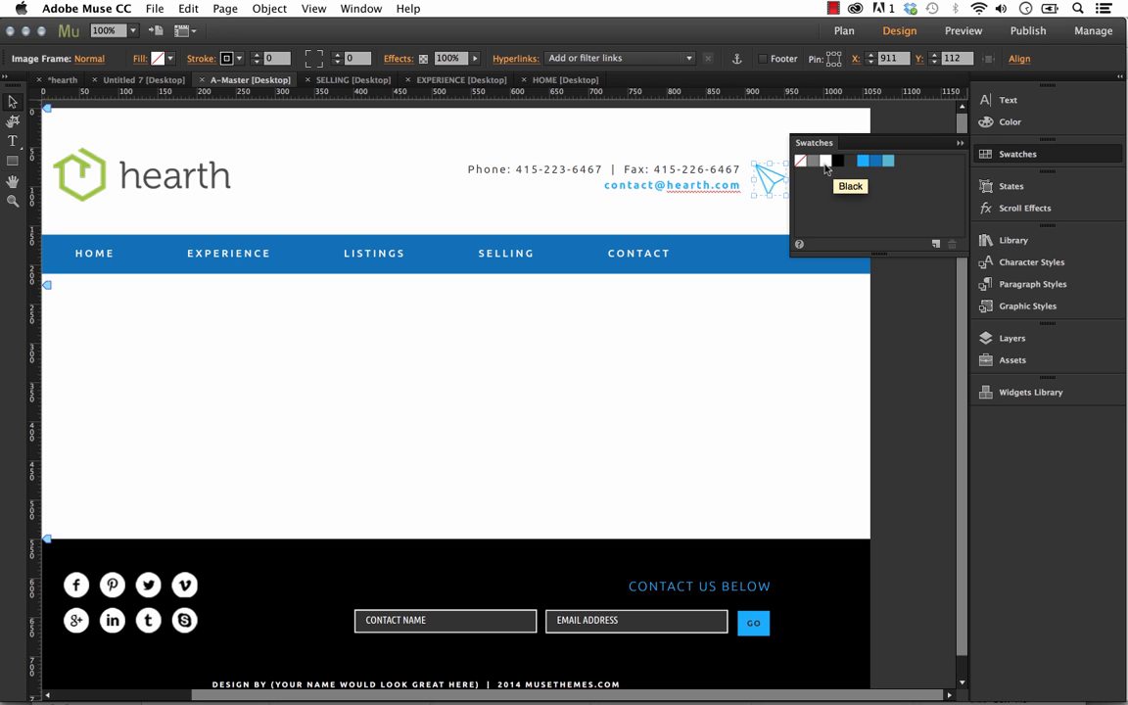
click(862, 160)
click(818, 135)
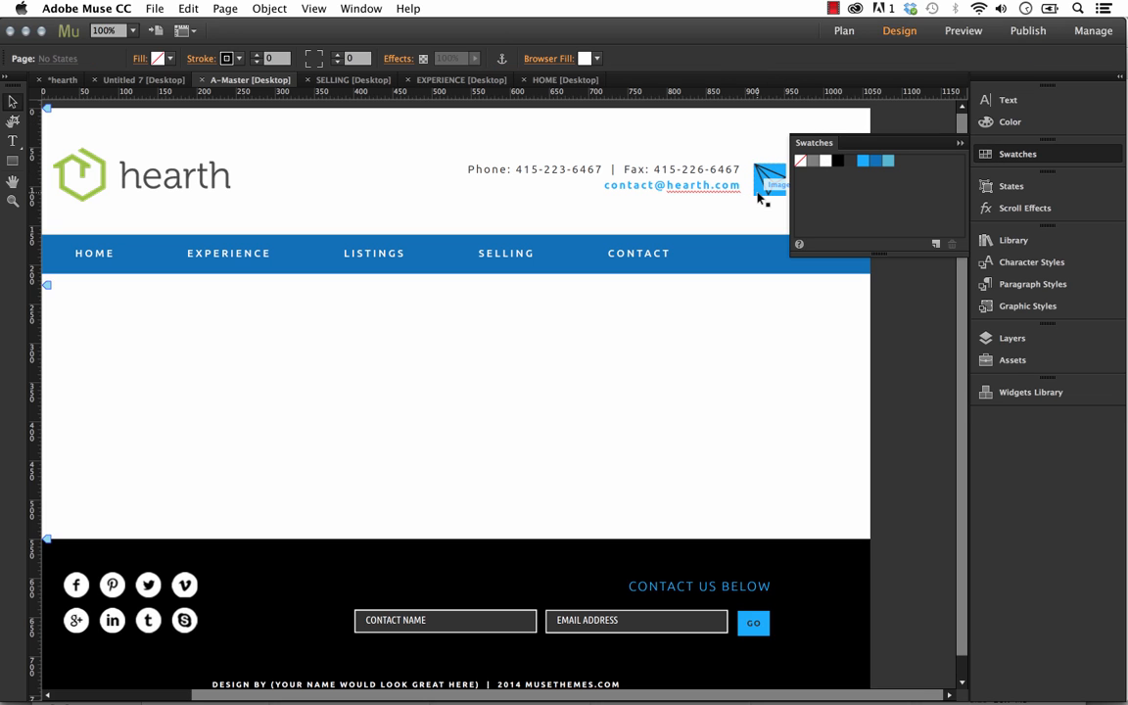
key(super+z)
click(960, 144)
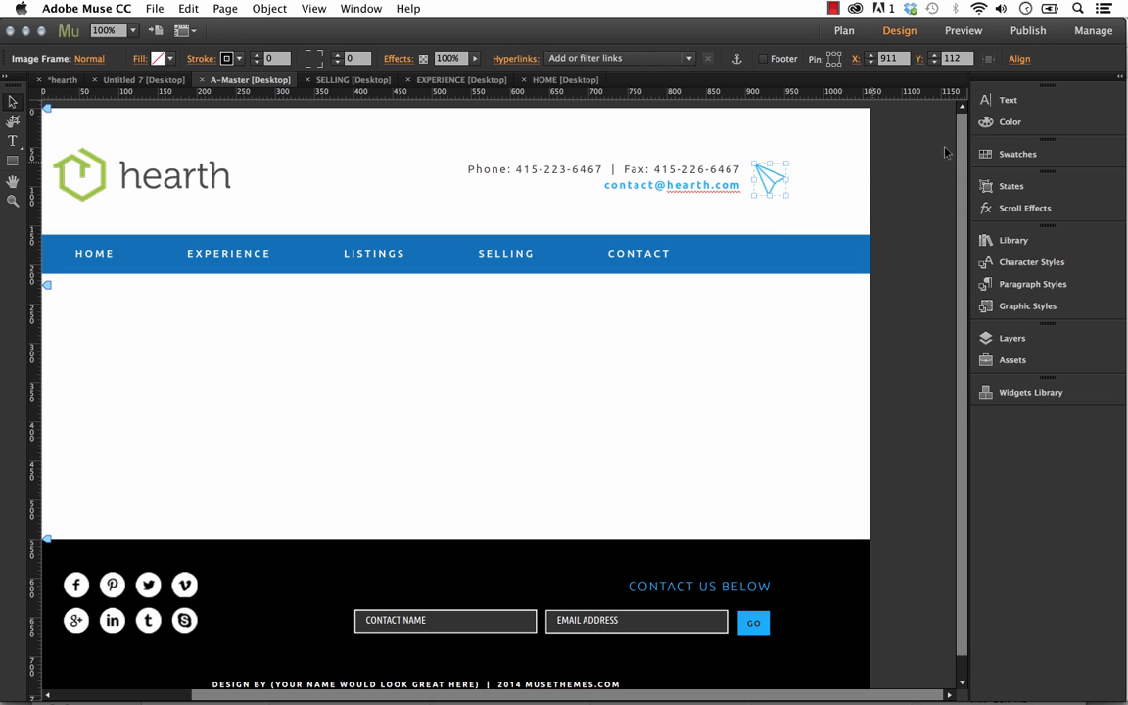
Set the glow effect color of the header's paper plane icon to red FE0000 and nudge the icon slightly
click(856, 172)
click(779, 187)
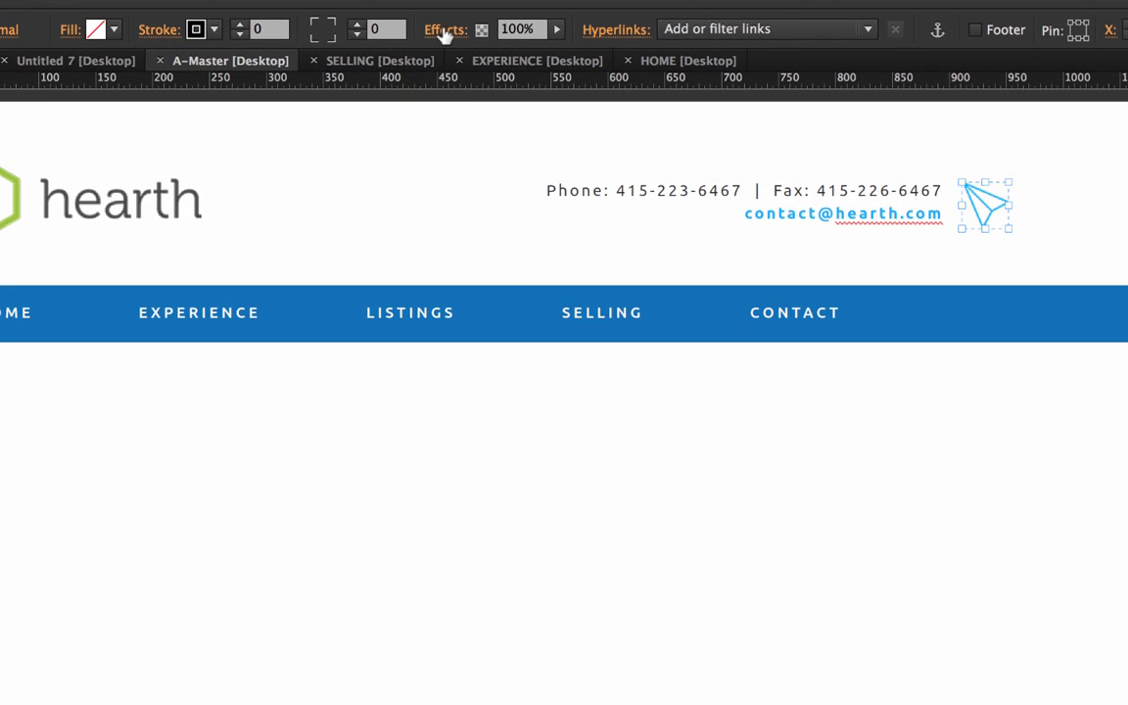
click(445, 35)
click(444, 35)
click(448, 33)
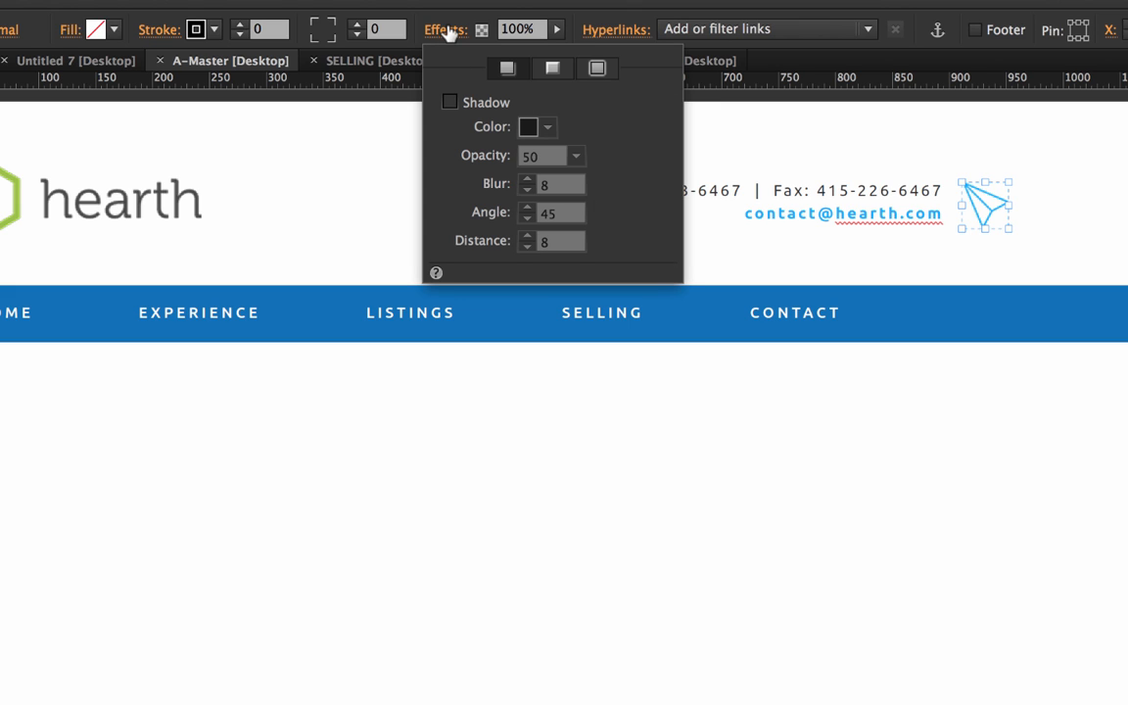
click(598, 70)
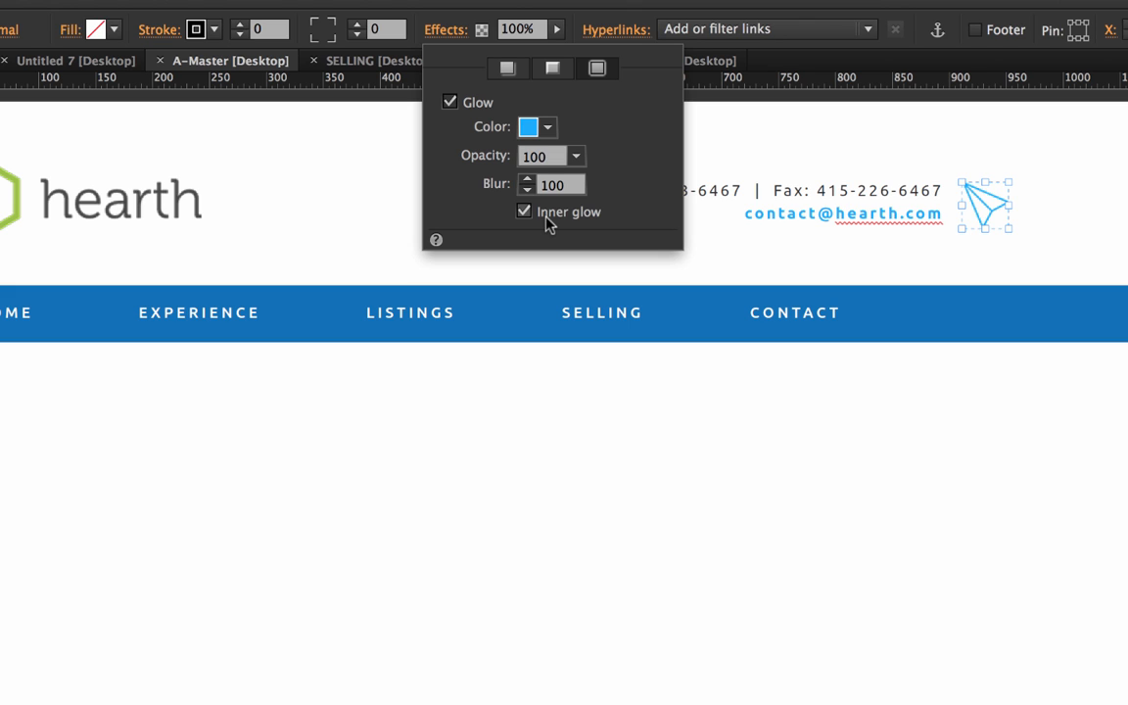
click(549, 129)
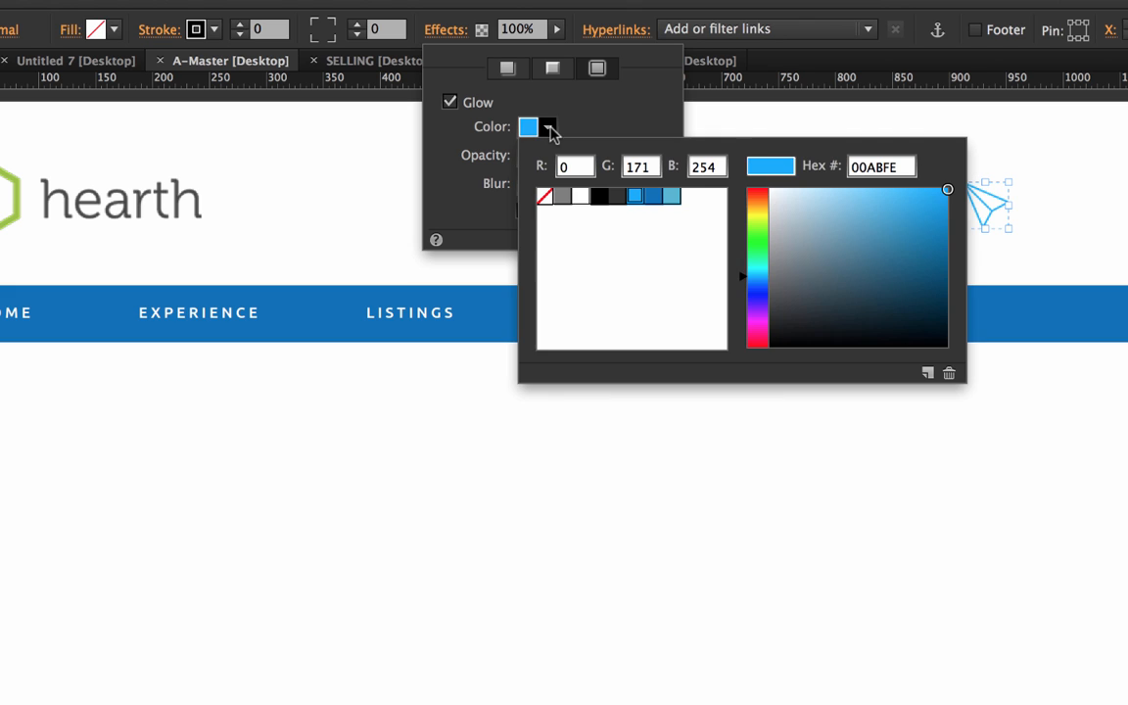
drag(765, 239, 766, 188)
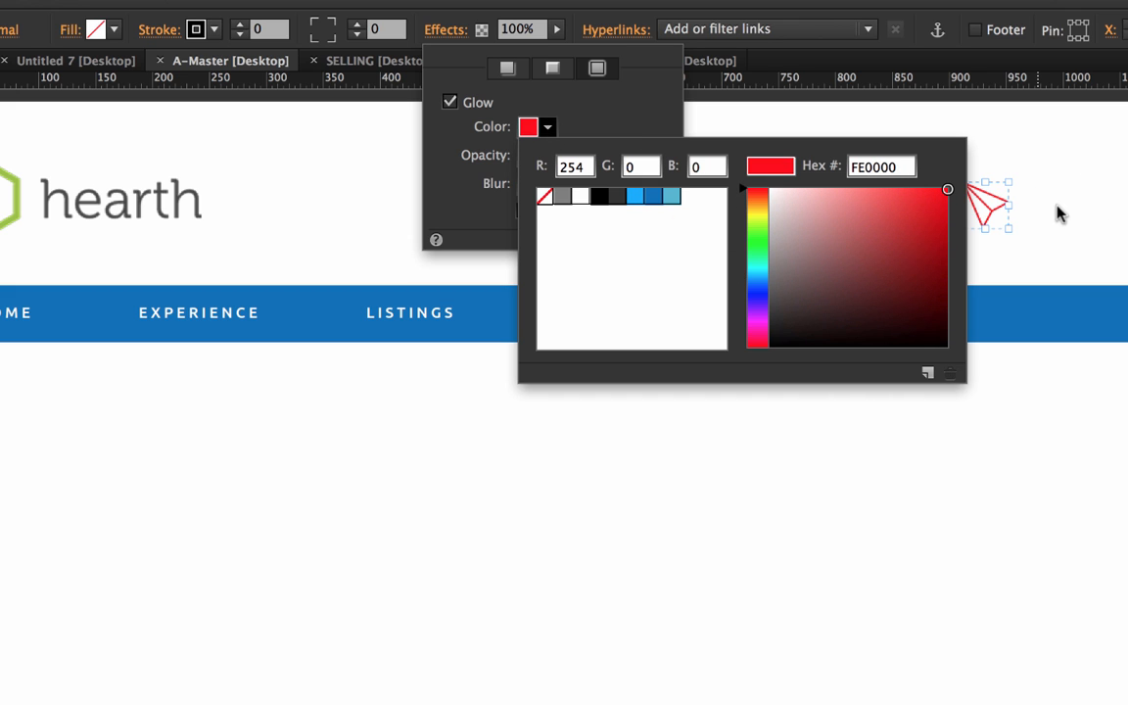
click(1060, 213)
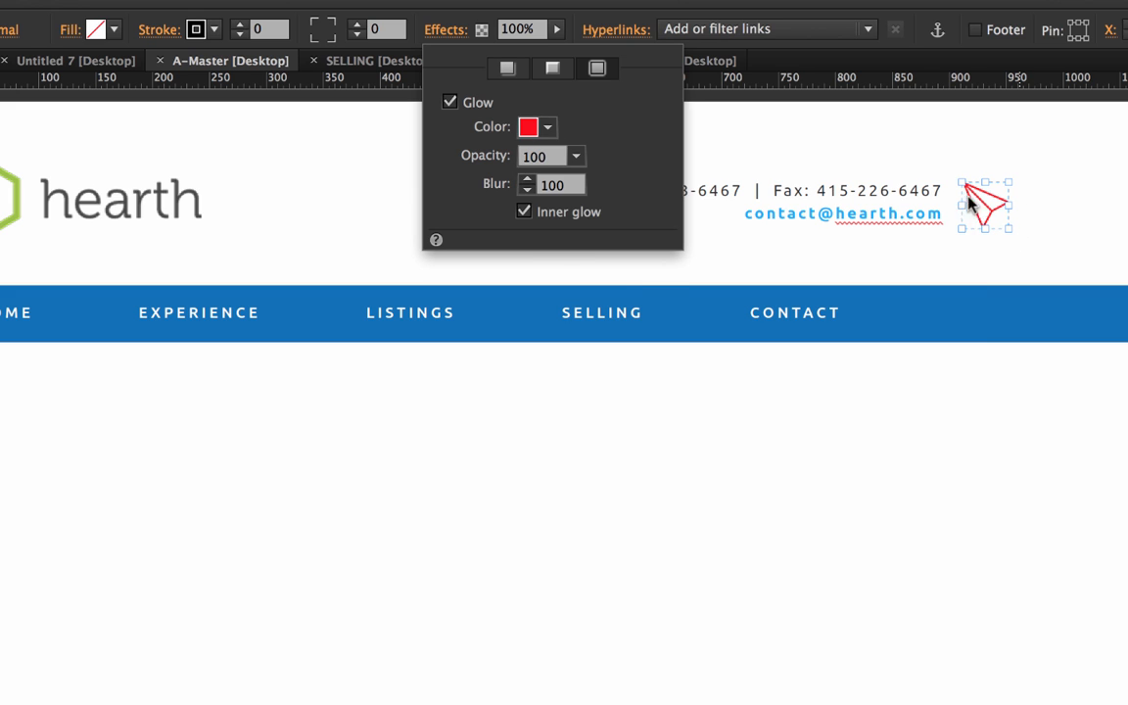
click(1019, 226)
click(991, 197)
mouse_move(993, 203)
mouse_down()
mouse_move(993, 294)
mouse_move(984, 212)
mouse_up()
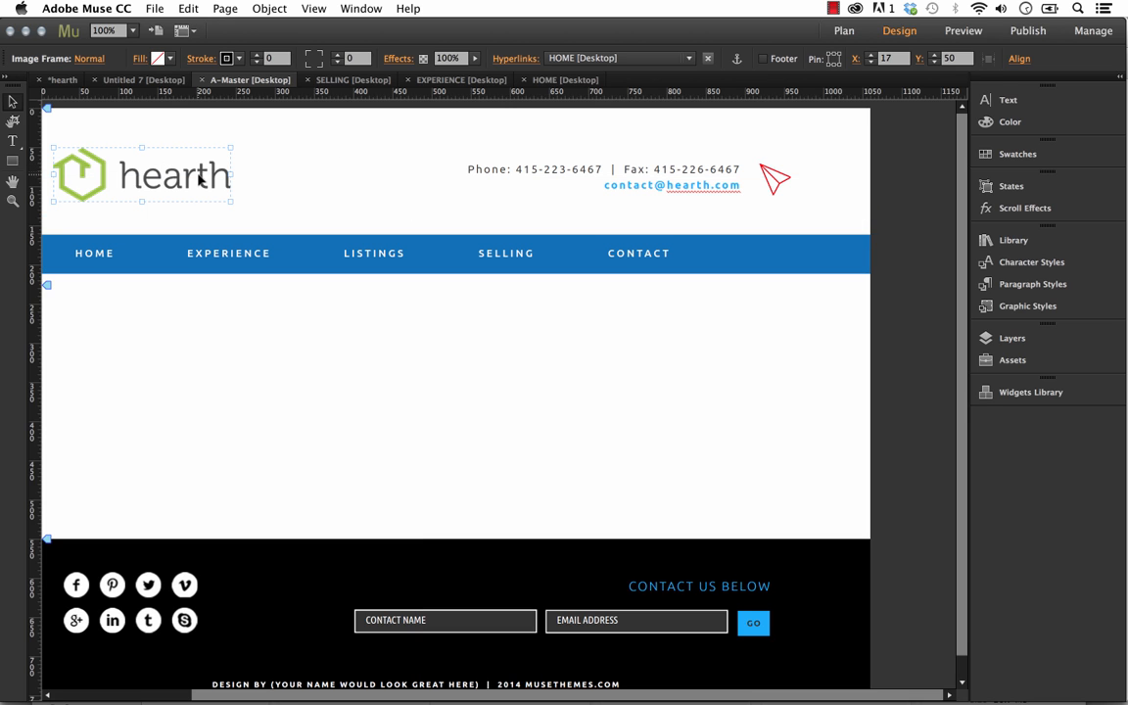
Add a glow effect to the hearth logo in the master header using the 0071BC blue swatch
click(397, 58)
click(503, 85)
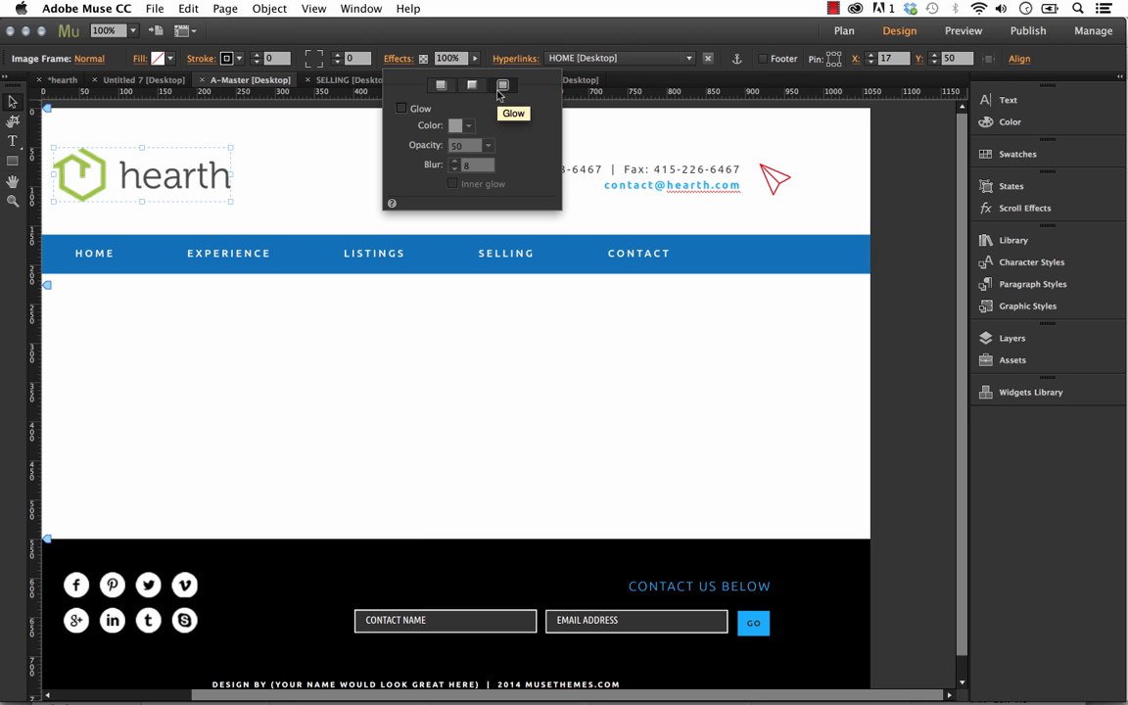
click(419, 110)
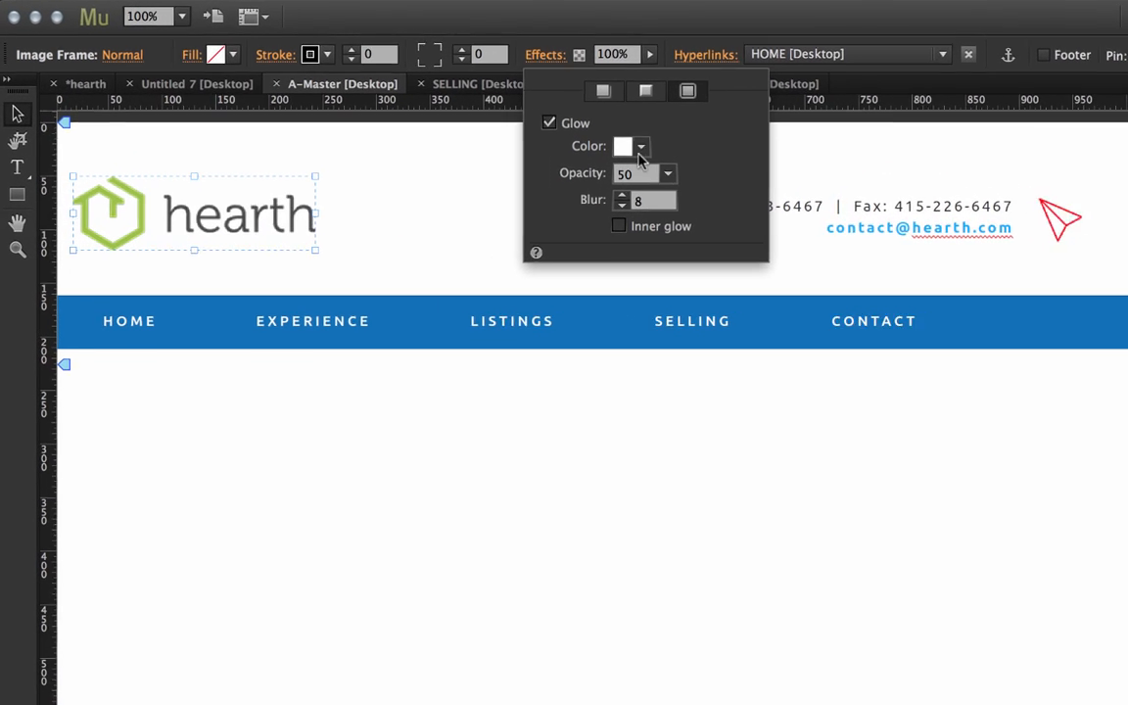
click(656, 149)
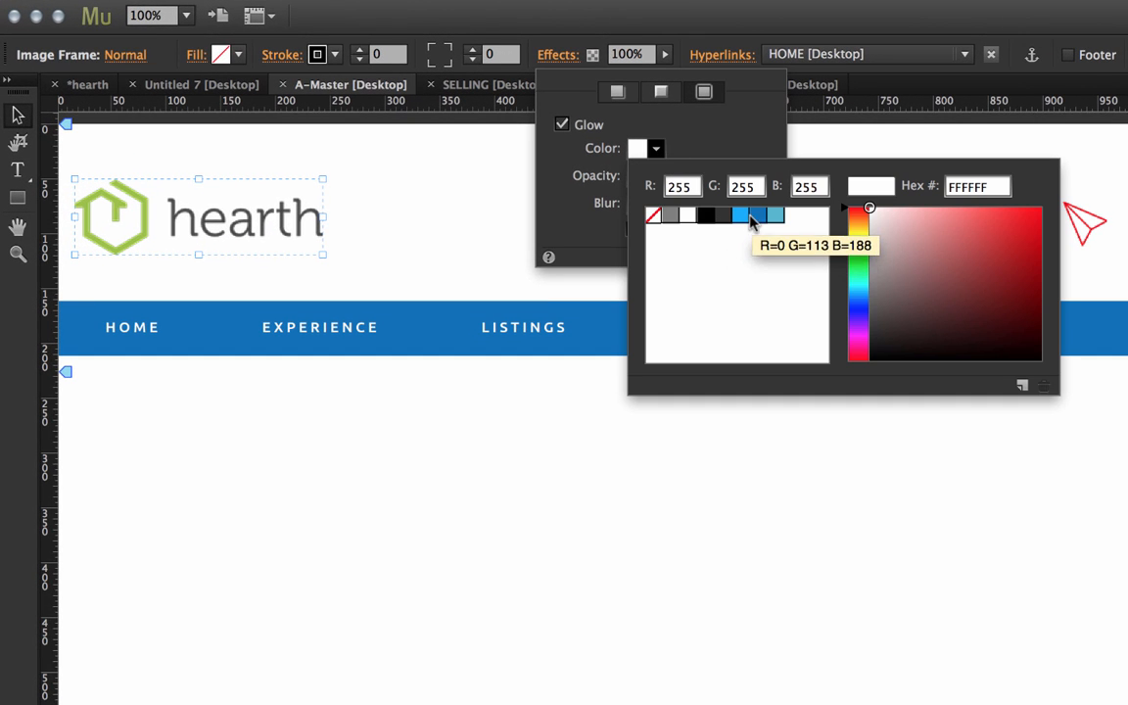
click(760, 218)
click(750, 127)
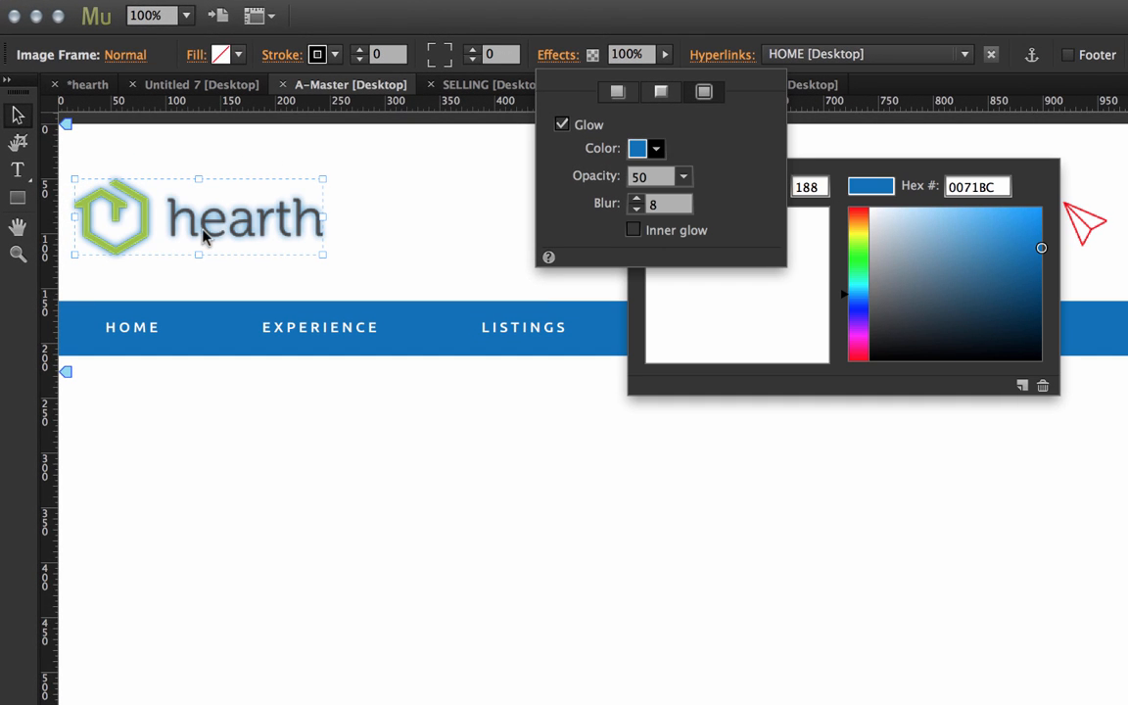
click(174, 210)
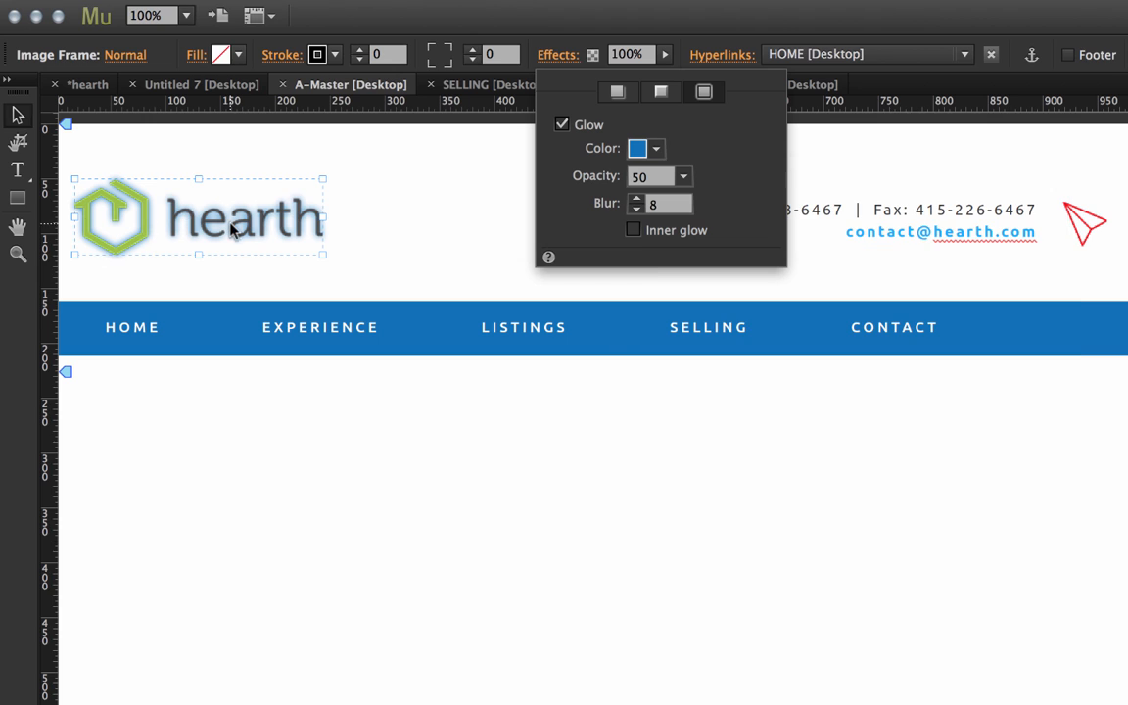
Make the hearth logo's glow an inner glow with 100 opacity and 100 blur
click(633, 231)
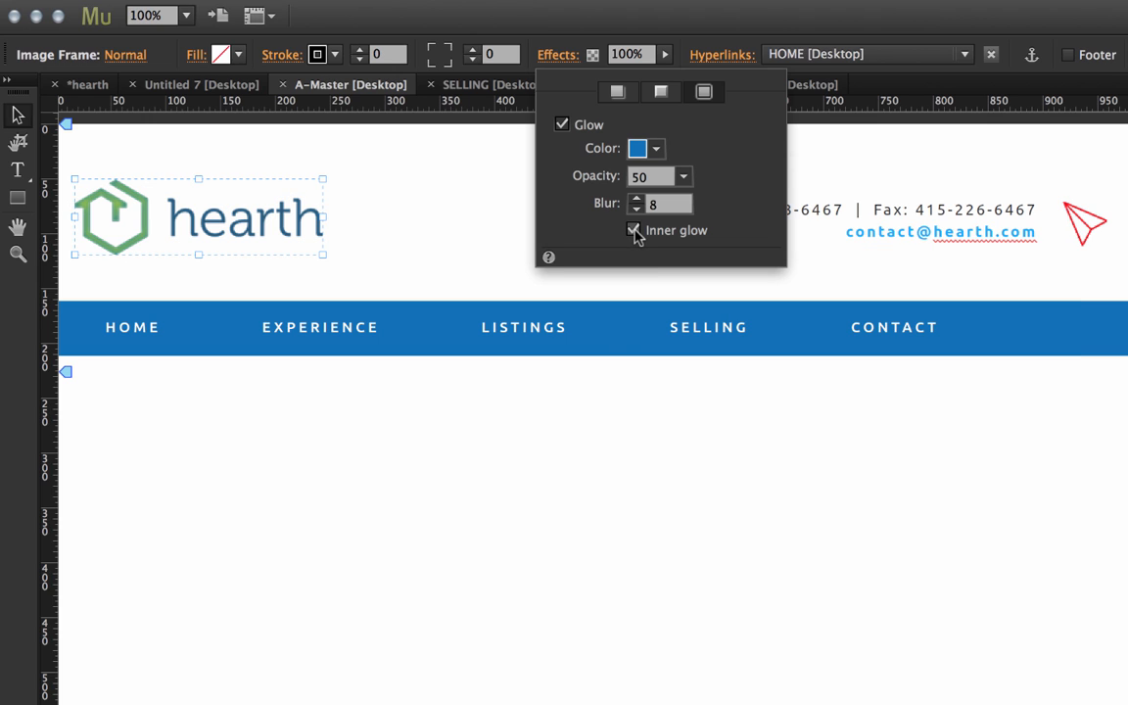
click(684, 177)
drag(690, 200, 758, 209)
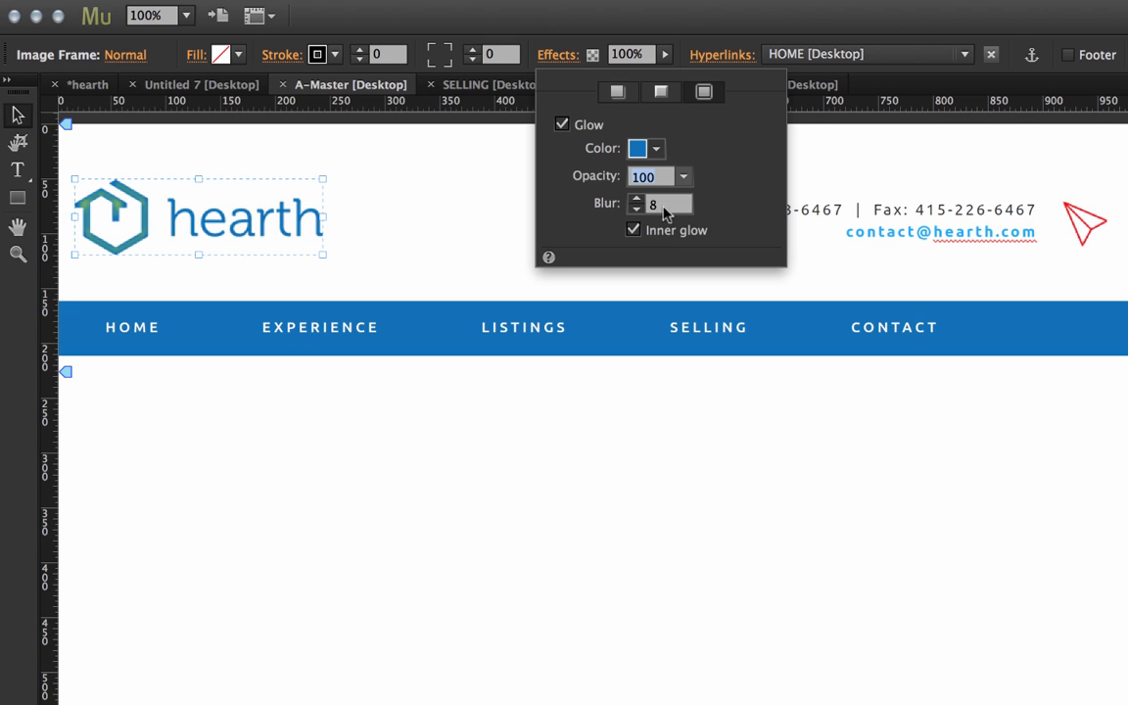
key(Tab)
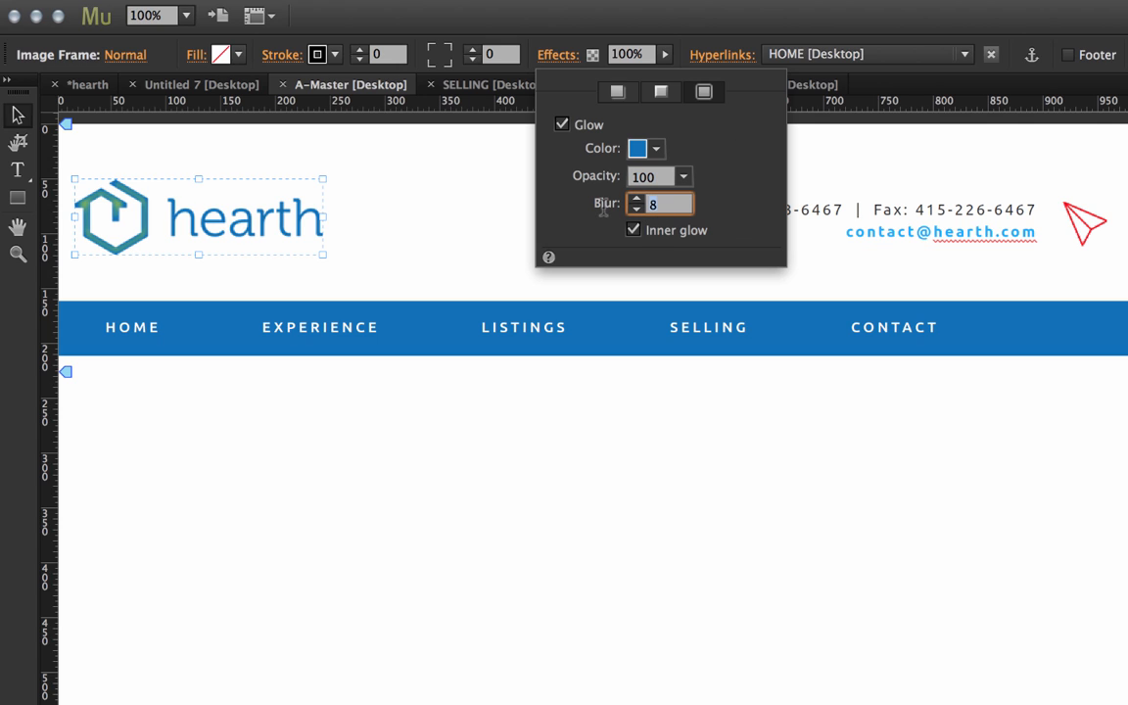
text(100)
key(Return)
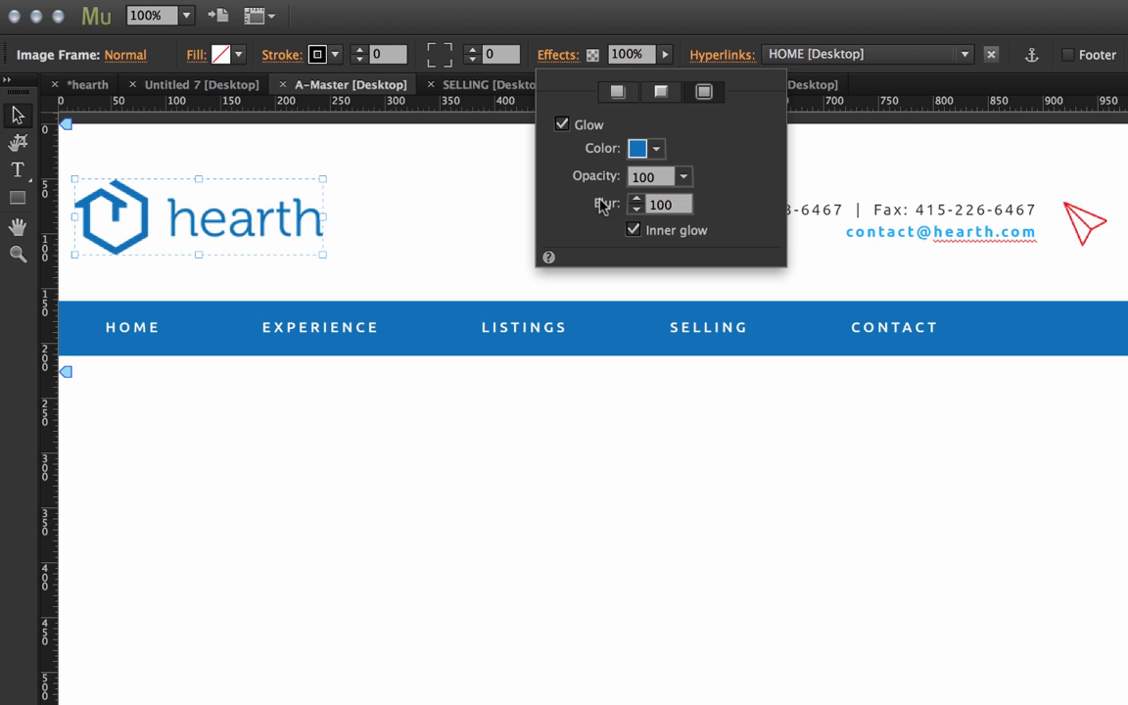
click(447, 209)
Look over the master page down to the footer and check the page thumbnails in the sitemap
drag(330, 699, 300, 697)
scroll(394, 441, down, 1)
scroll(416, 446, down, 1)
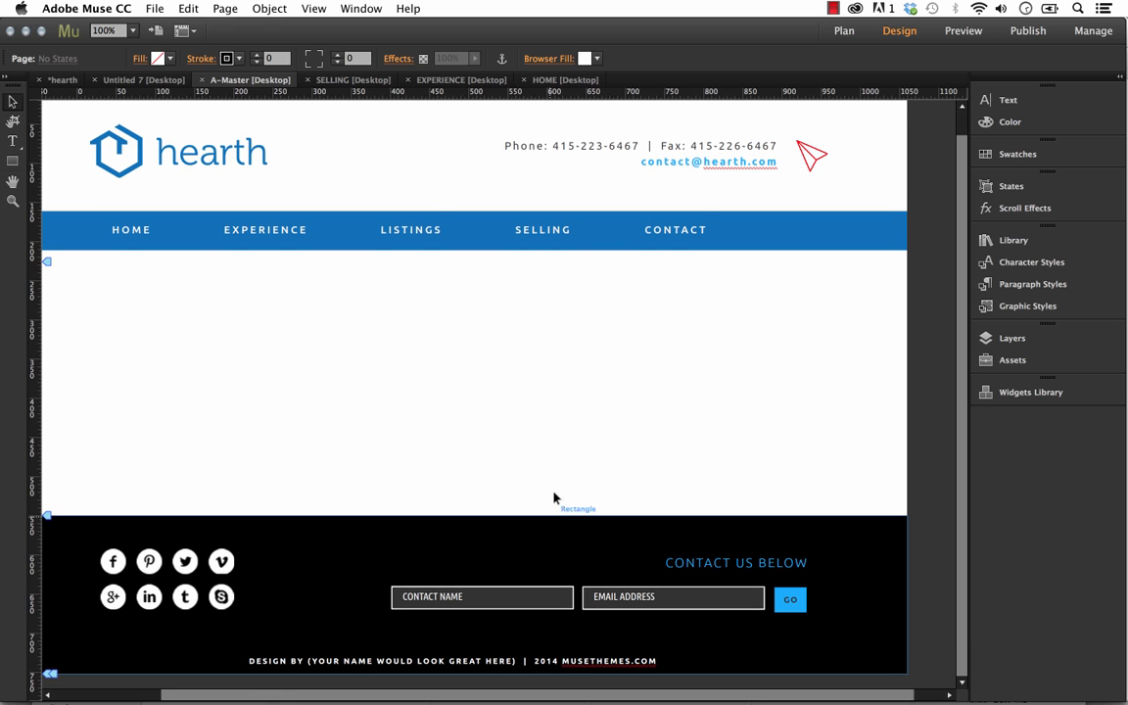
scroll(561, 501, up, 2)
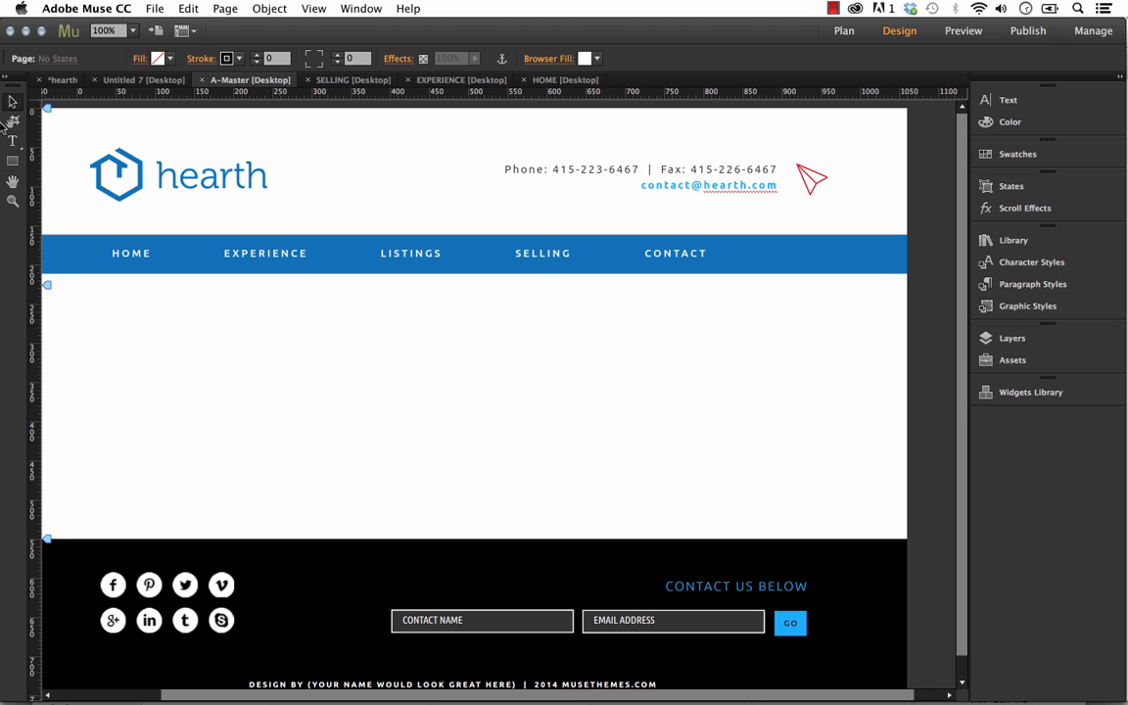
click(59, 80)
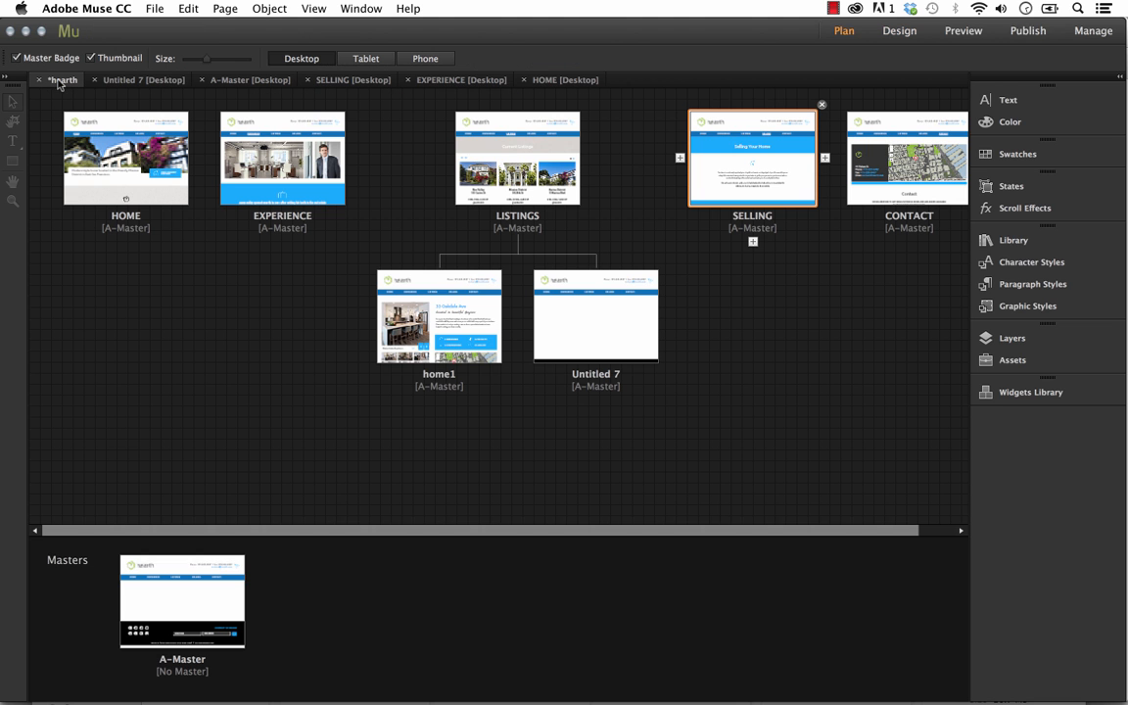
key(Tab)
click(705, 533)
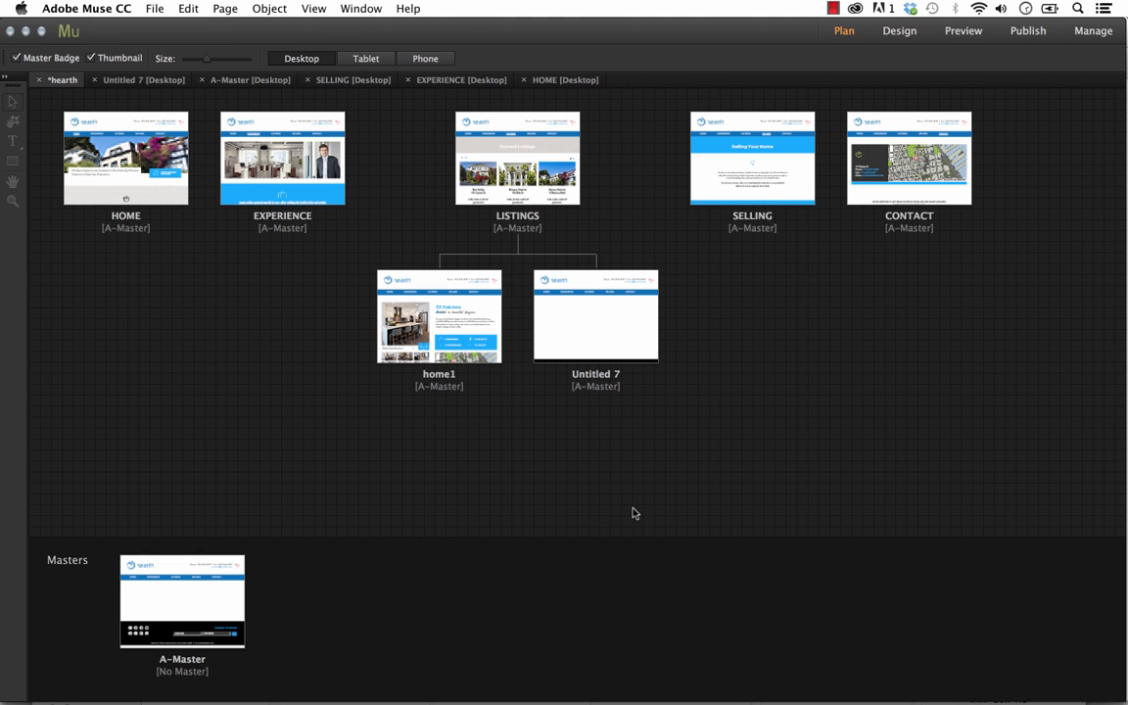